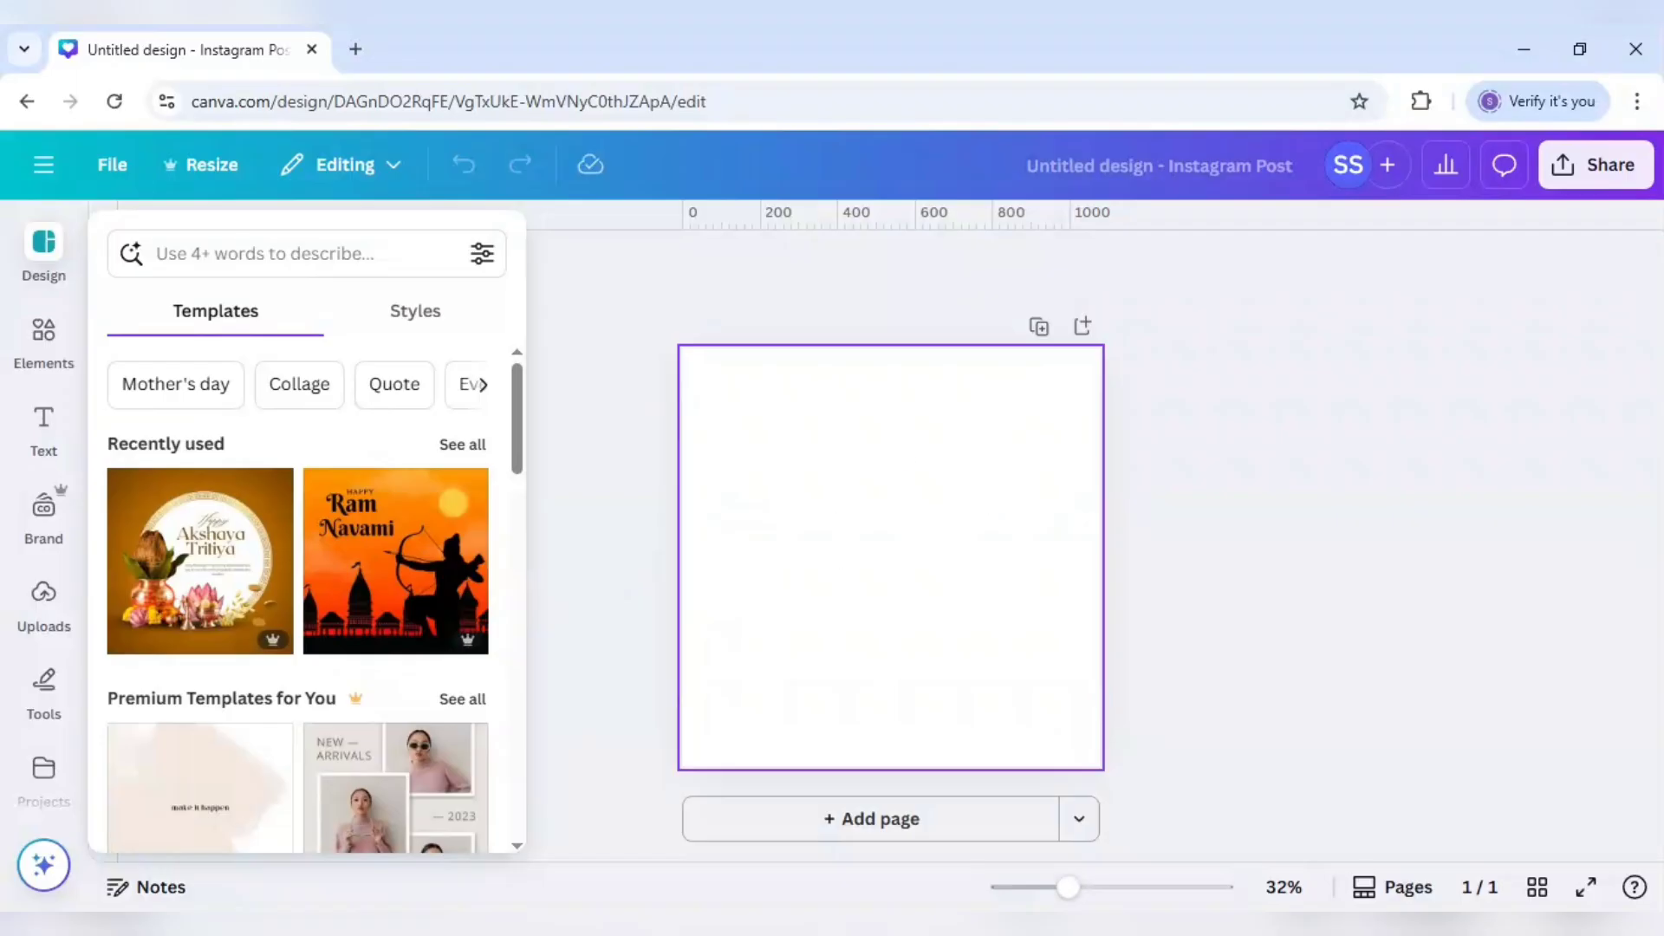
Open the Text panel beside the blank Instagram post page
{"action": "left_click", "coordinate": [45, 433]}
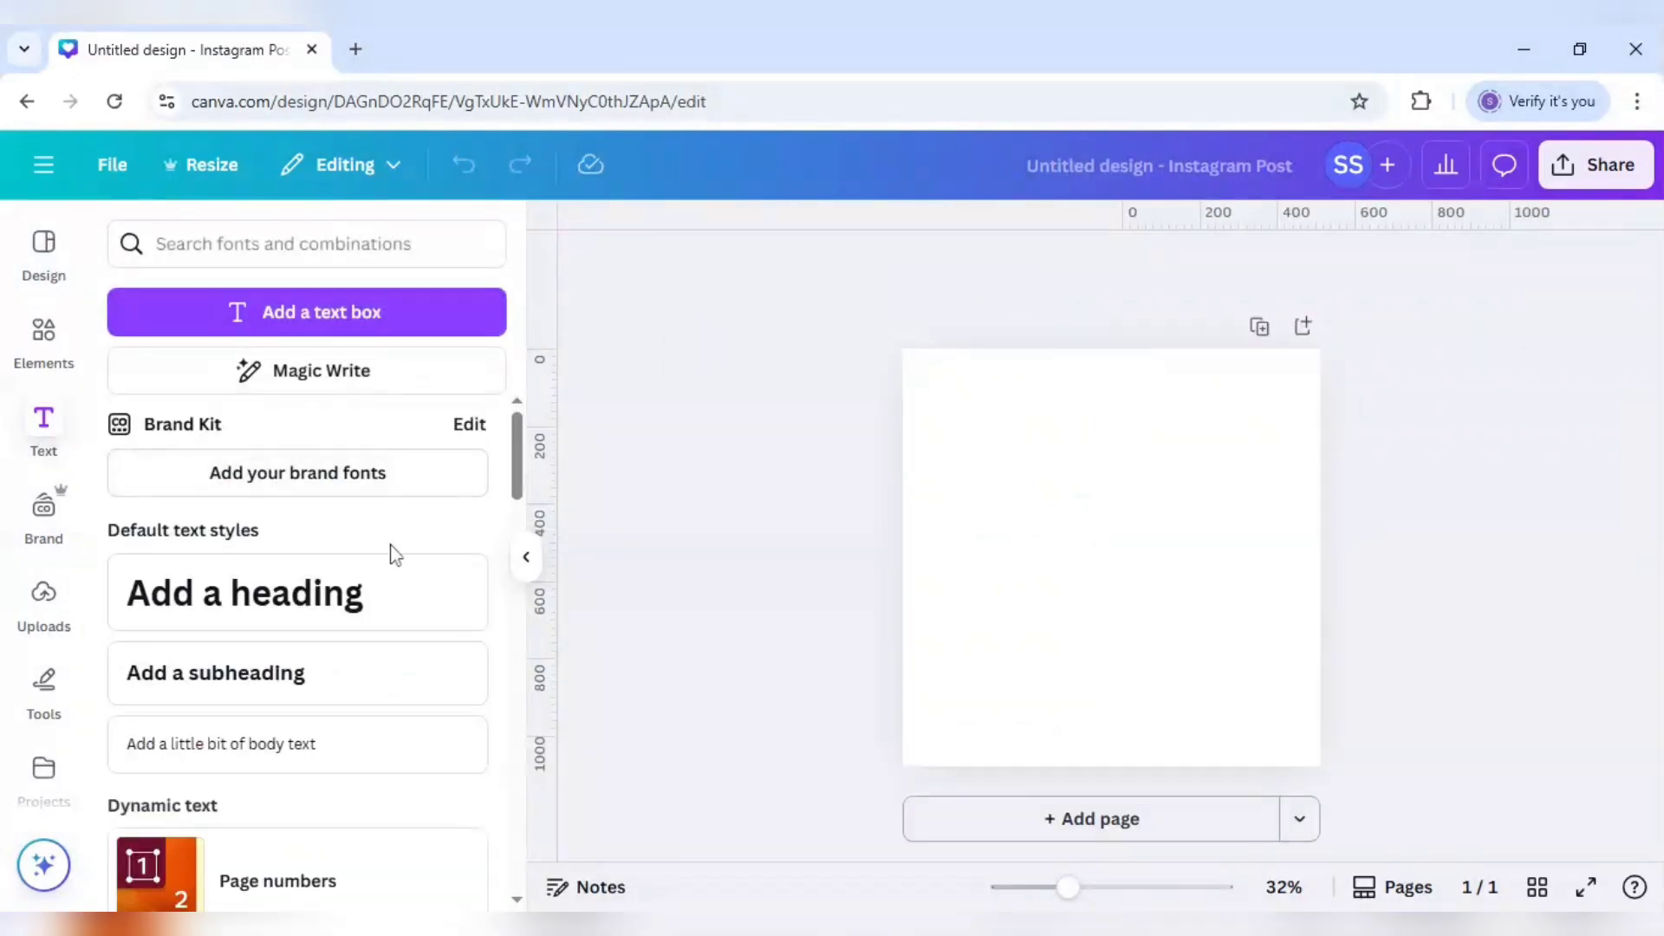
Add a heading text box containing the letter B
{"action": "left_click", "coordinate": [269, 598]}
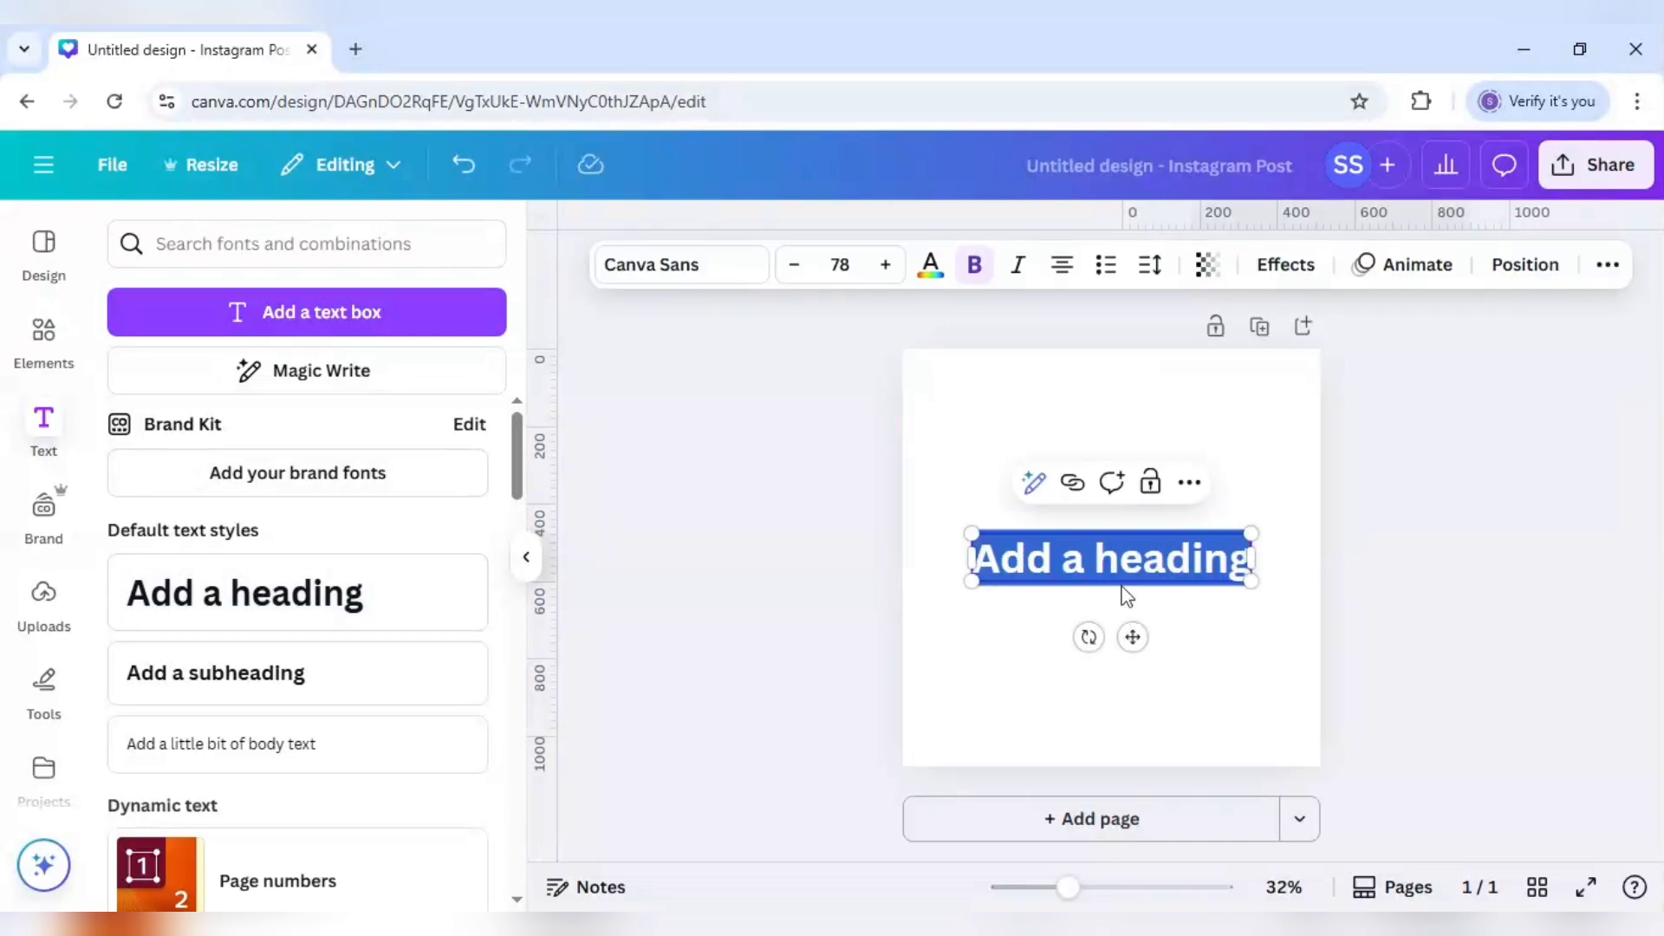
{"action": "type", "text": "B"}
{"action": "left_click", "coordinate": [851, 378]}
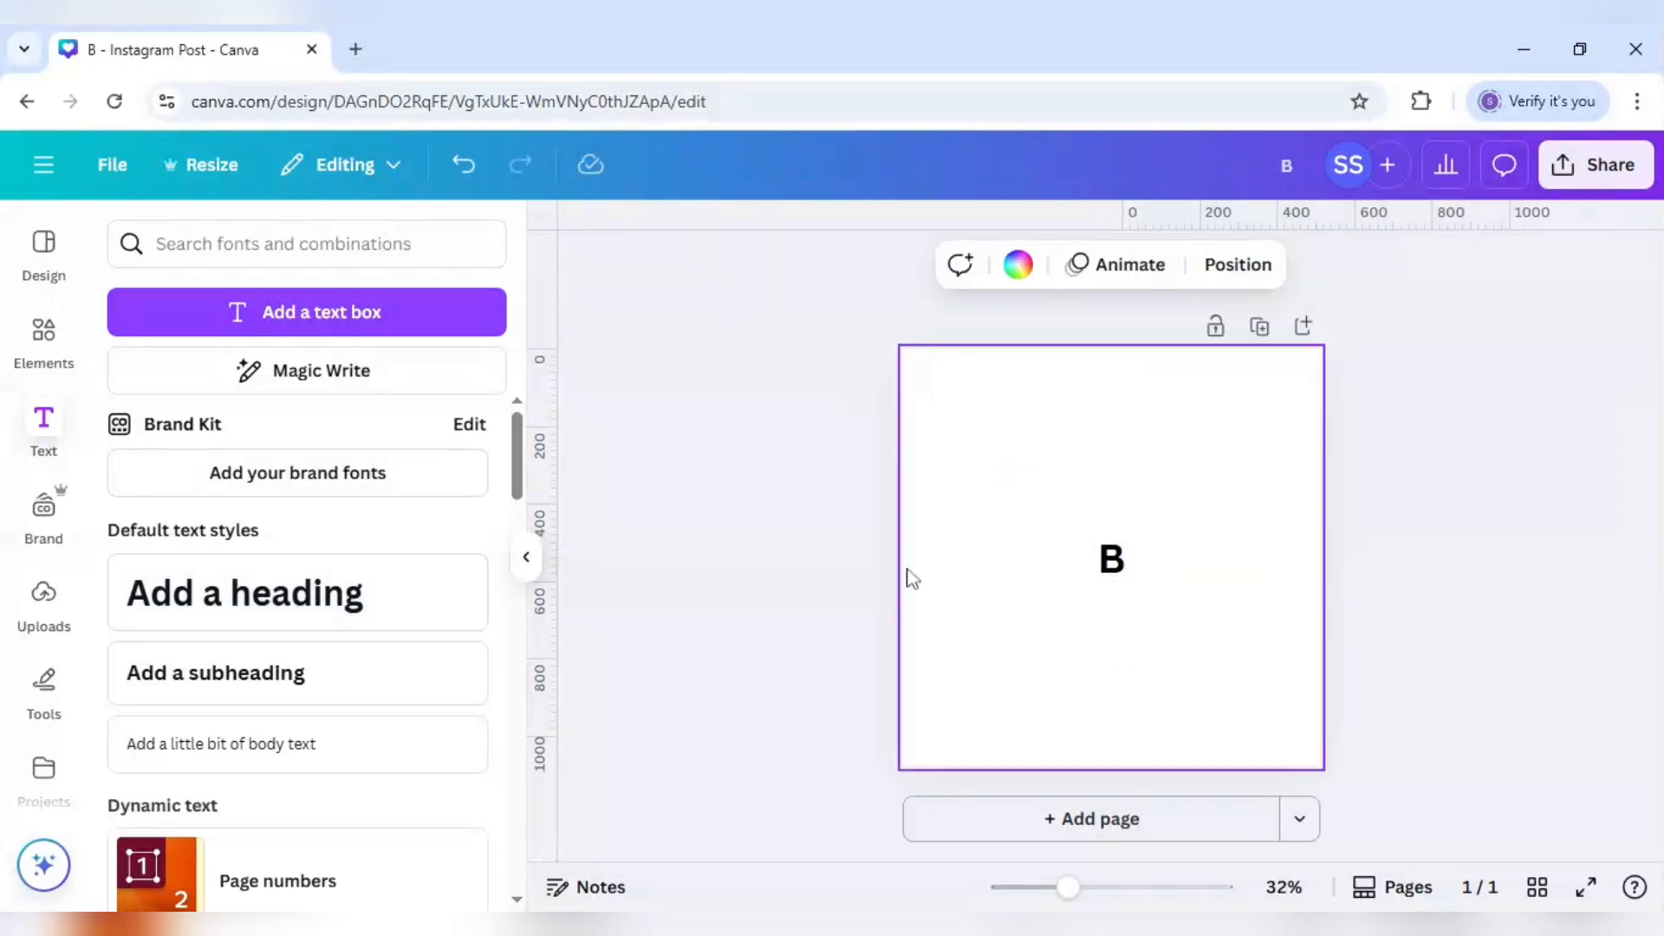
Change the B's font to Poppins Black
{"action": "left_click", "coordinate": [1110, 582]}
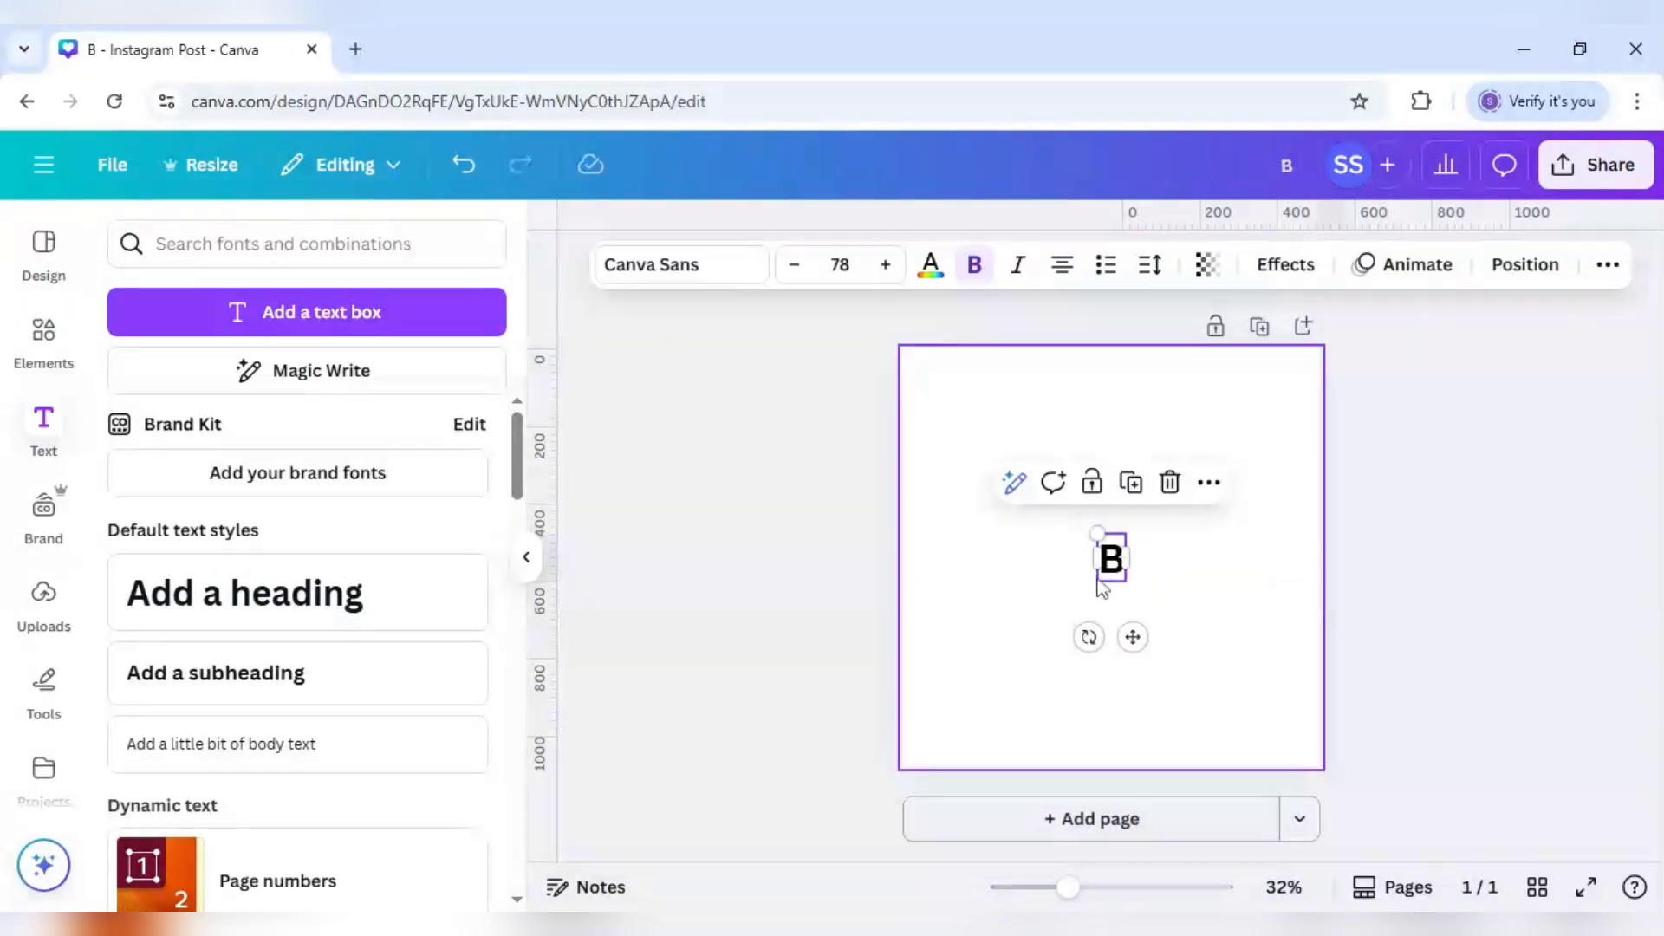
{"action": "left_click", "coordinate": [728, 265]}
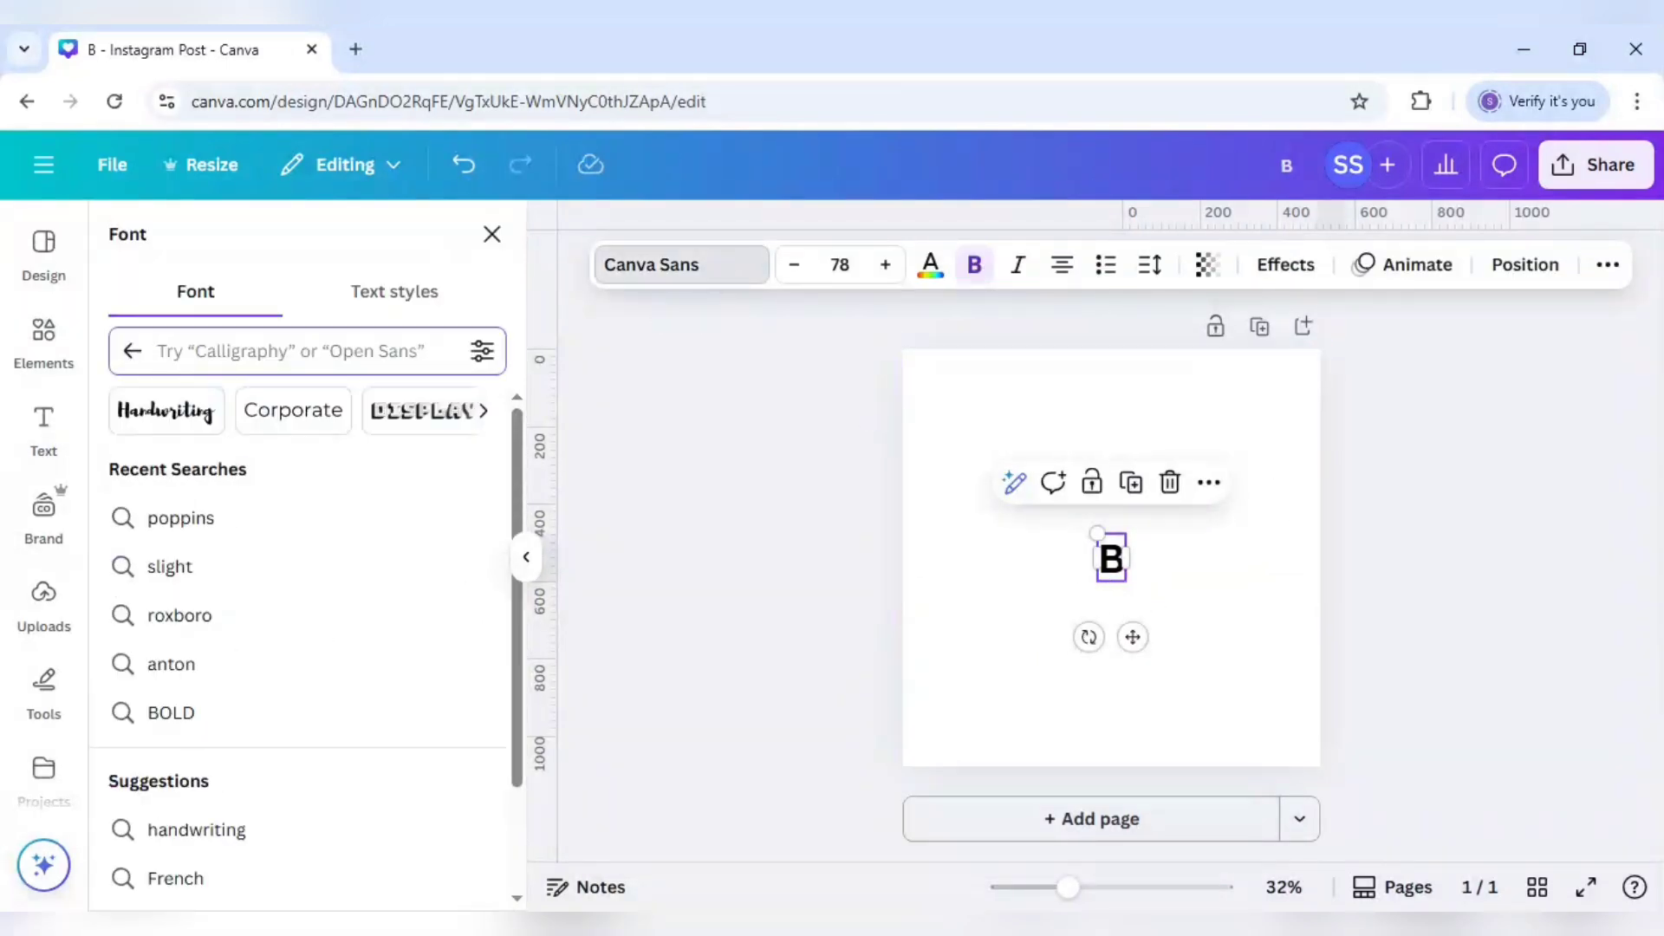
{"action": "type", "text": "poppins"}
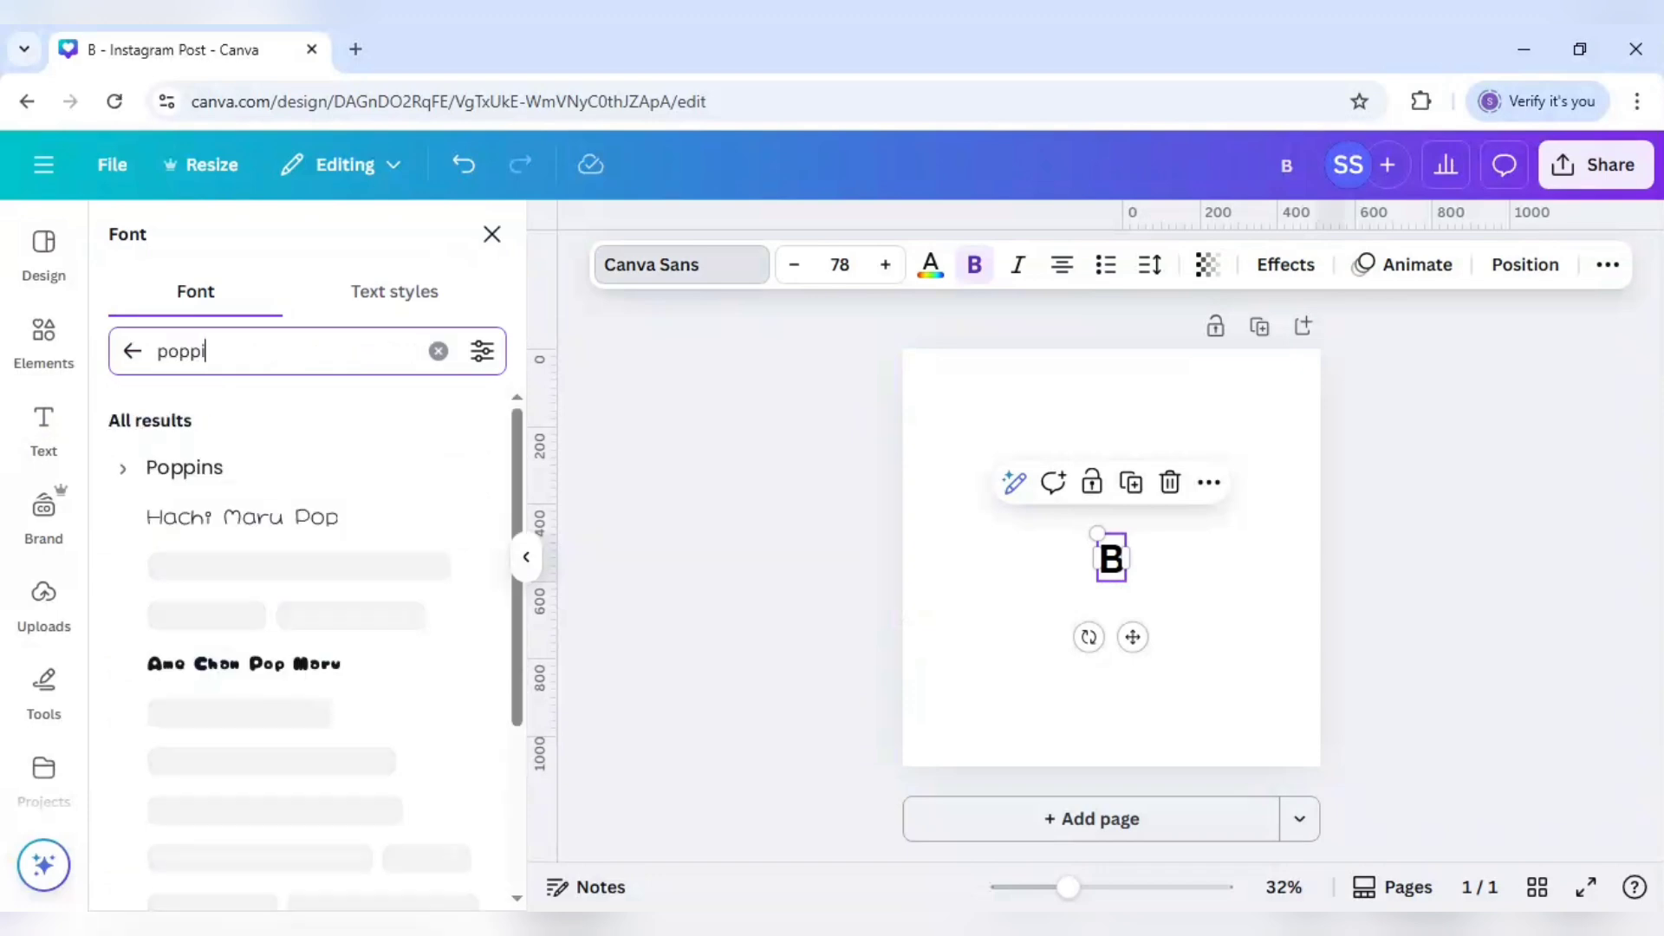
{"action": "left_click", "coordinate": [119, 475]}
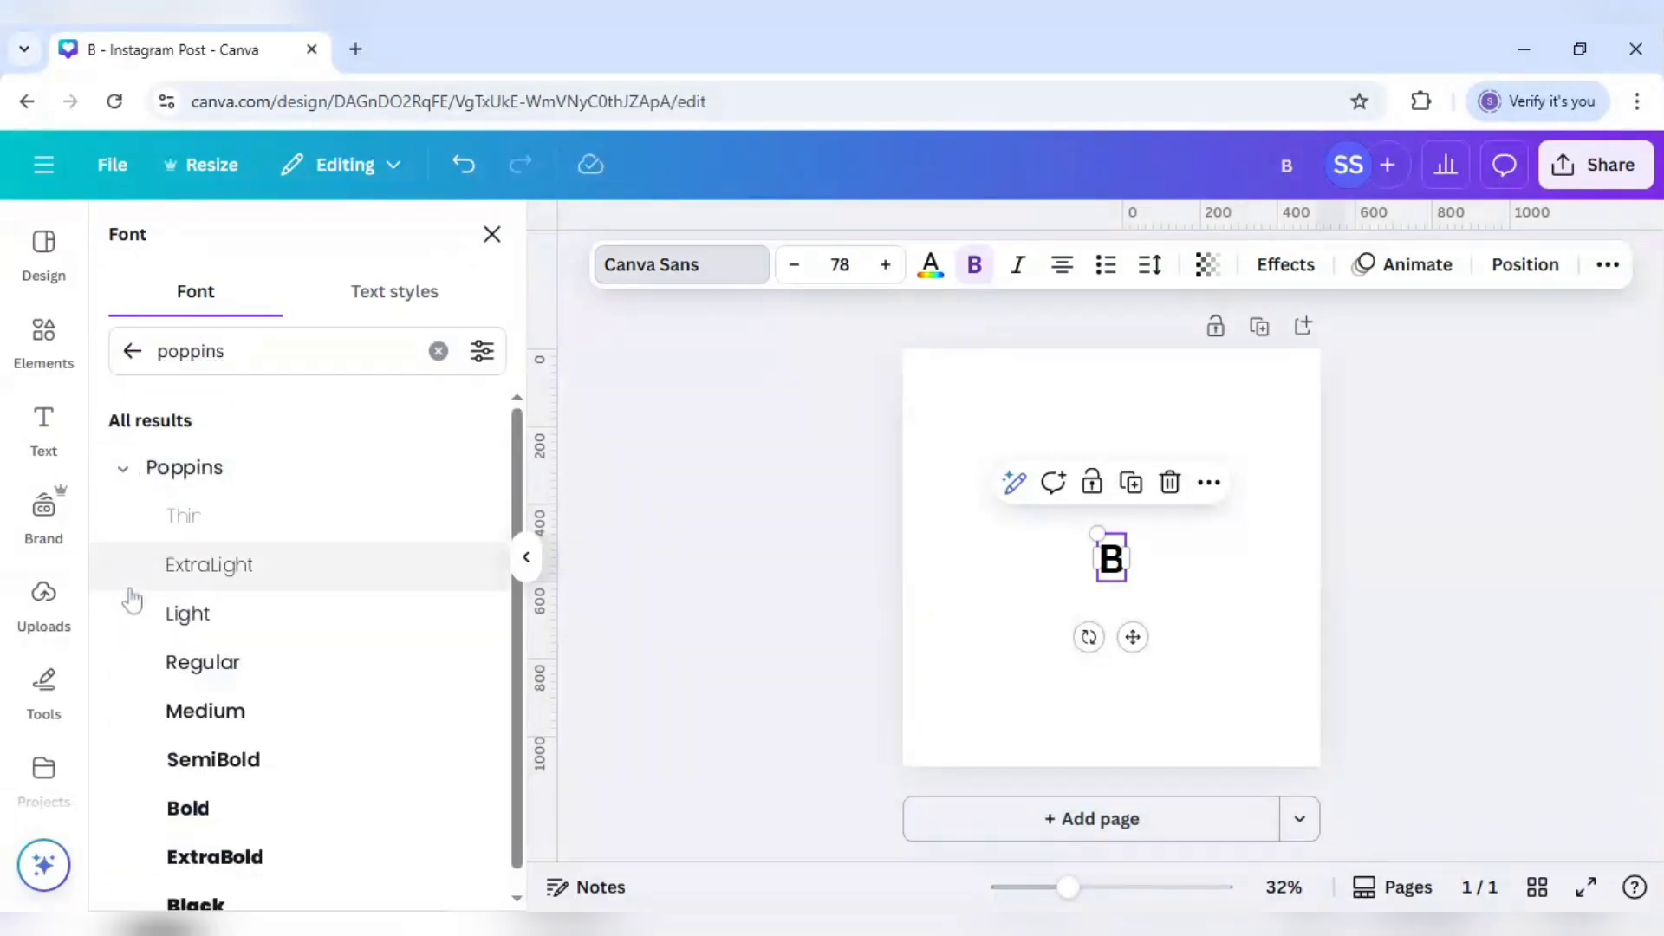
{"action": "scroll", "coordinate": [169, 867], "scroll_direction": "down", "scroll_amount": 1}
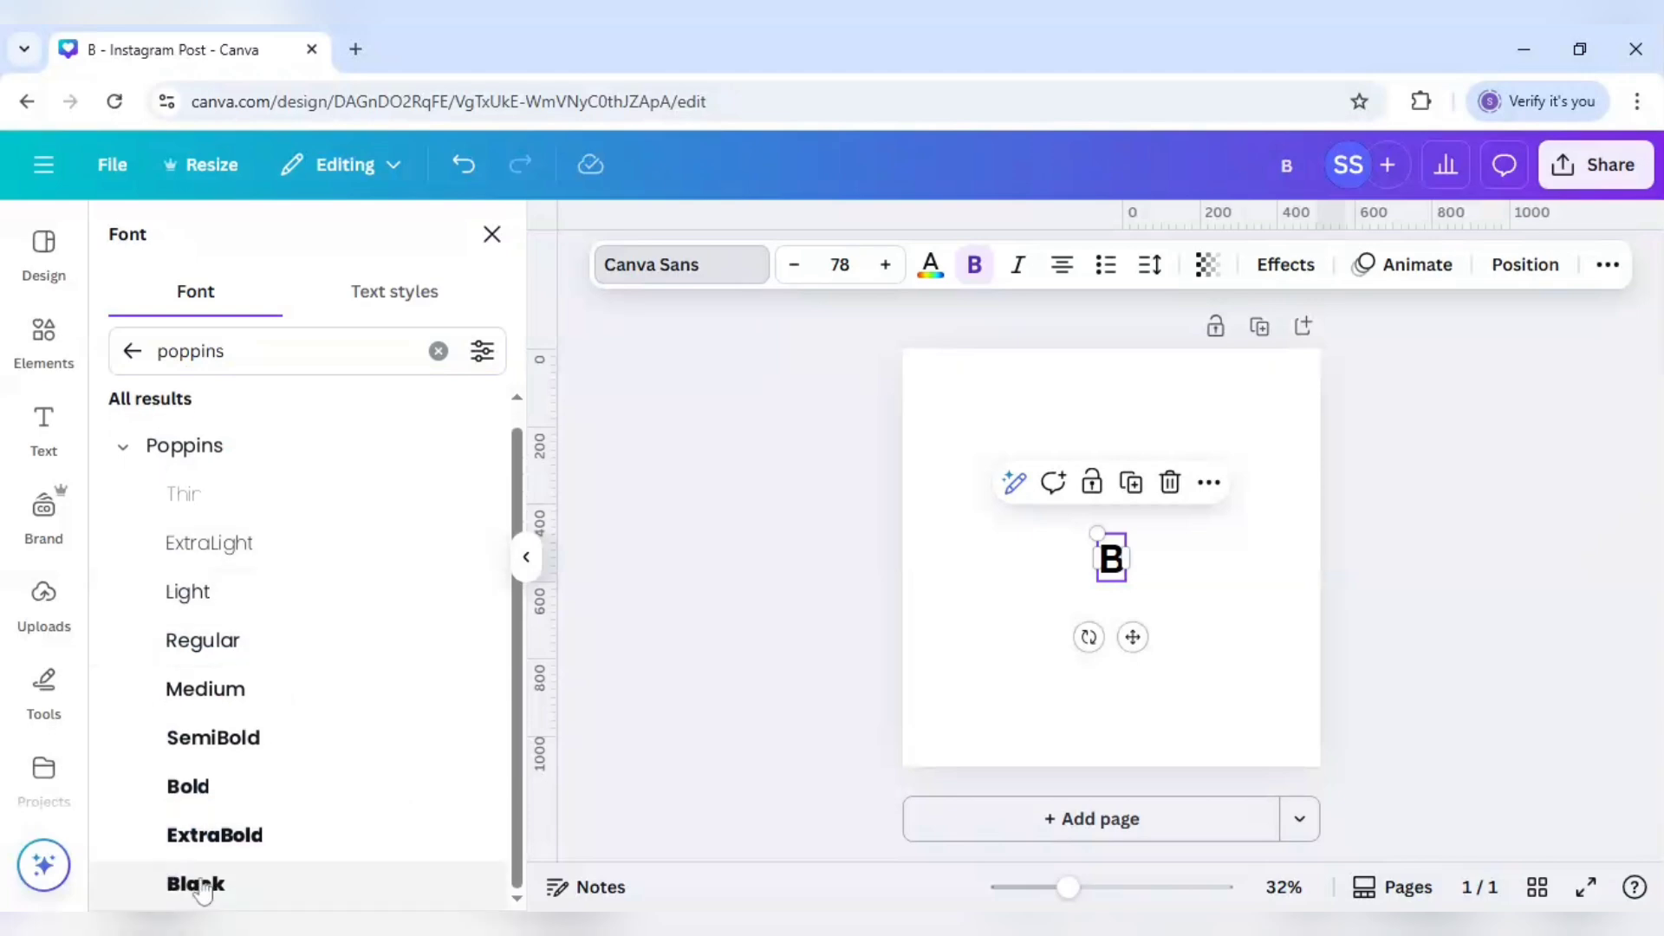
{"action": "left_click", "coordinate": [202, 886]}
Enlarge the B to size 597 and position it right of centre on the page
{"action": "left_click", "coordinate": [1073, 655]}
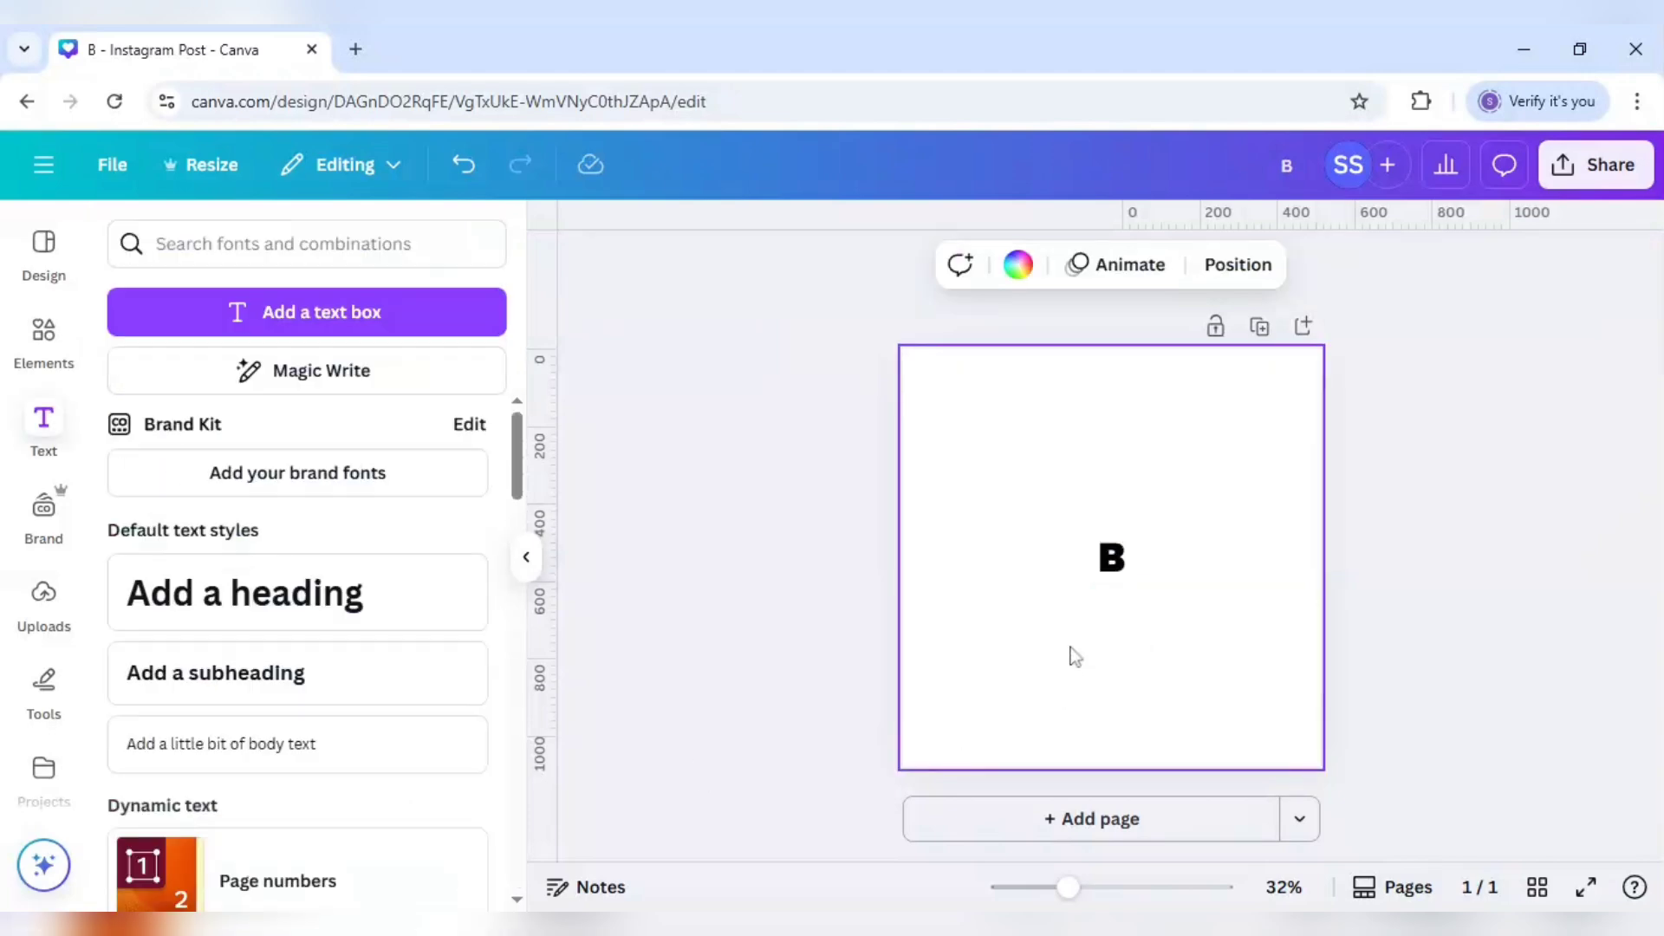
{"action": "left_click", "coordinate": [1110, 559]}
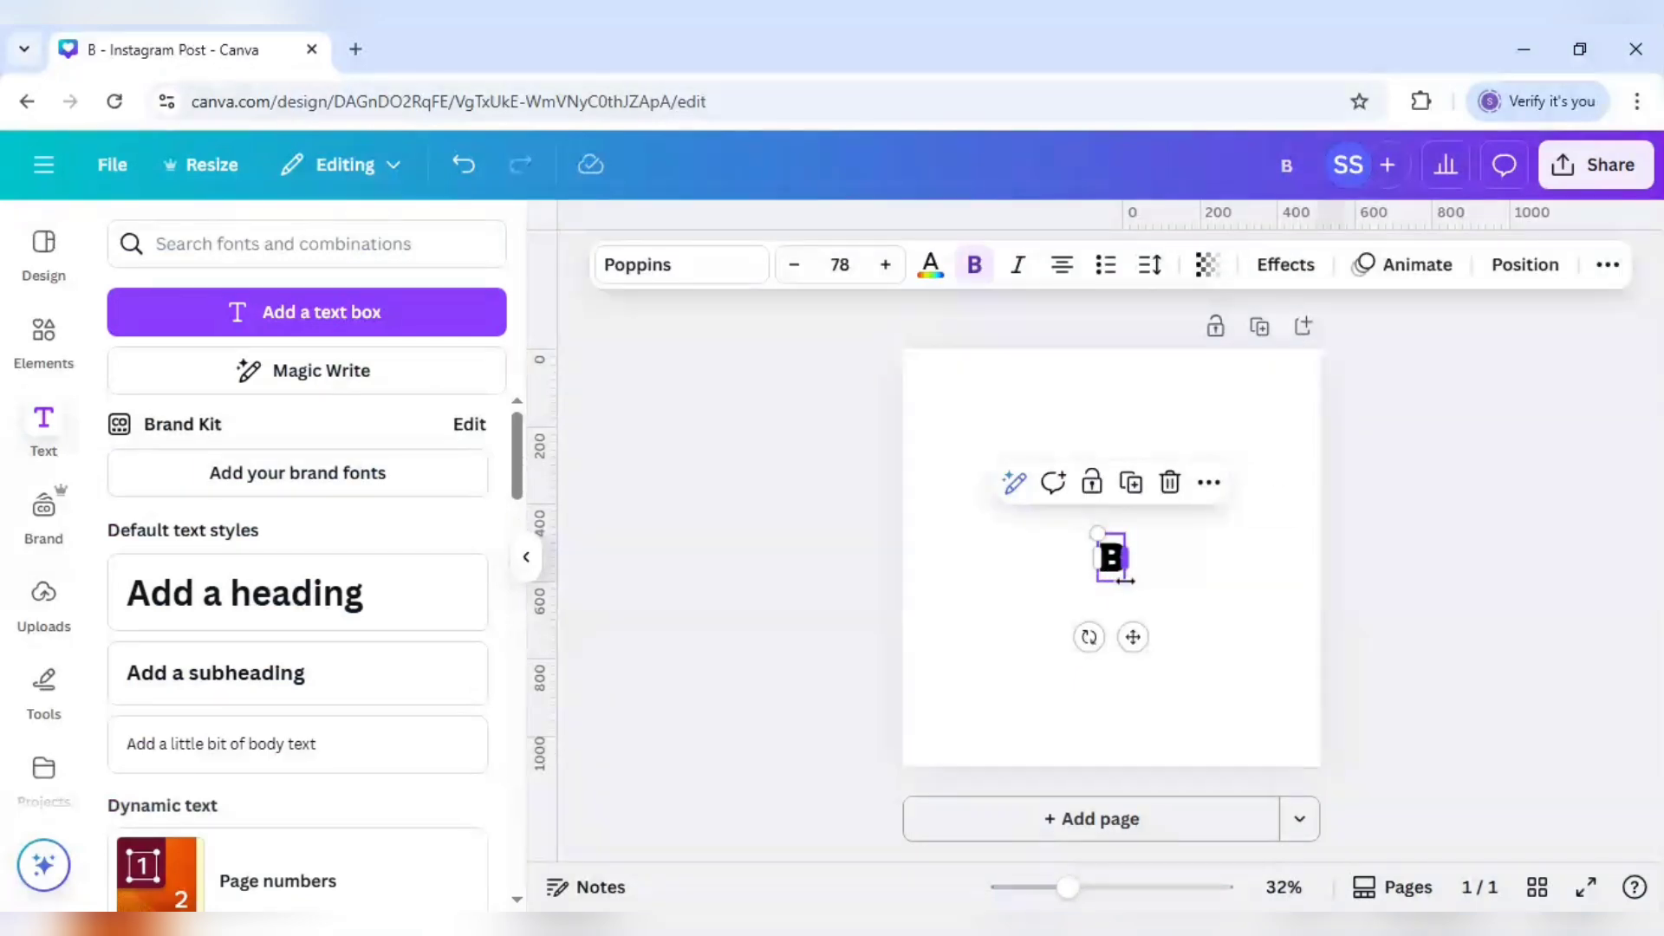
{"action": "left_click_drag", "start_coordinate": [1124, 583], "coordinate": [1240, 780]}
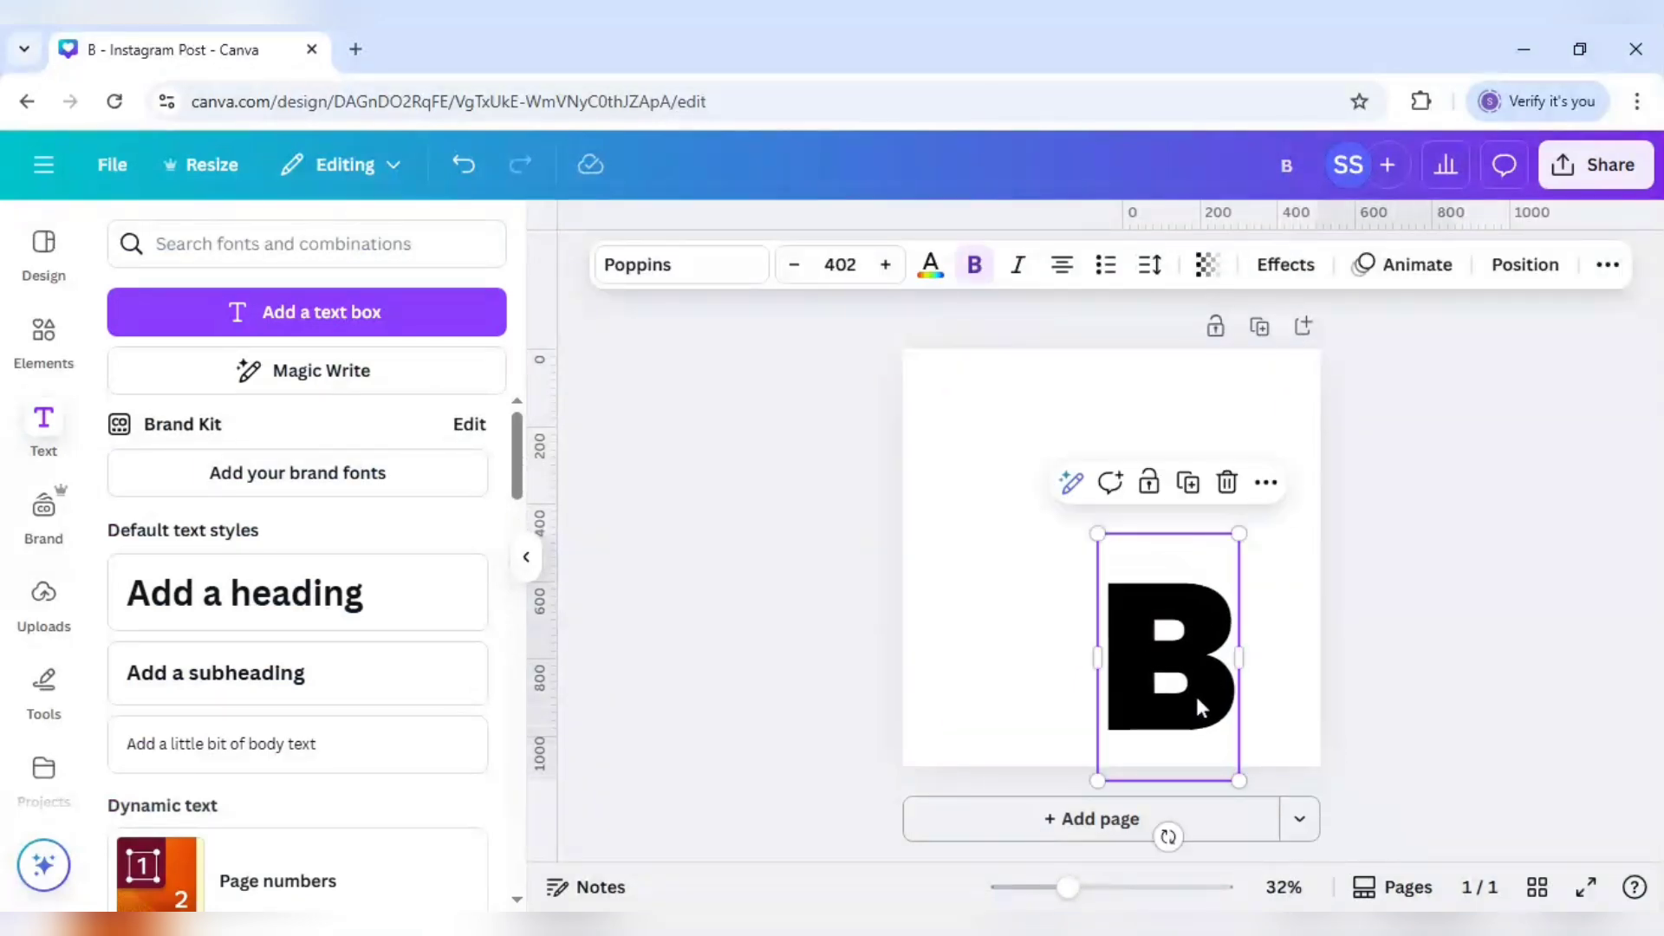
{"action": "left_click_drag", "start_coordinate": [1152, 559], "coordinate": [1152, 557]}
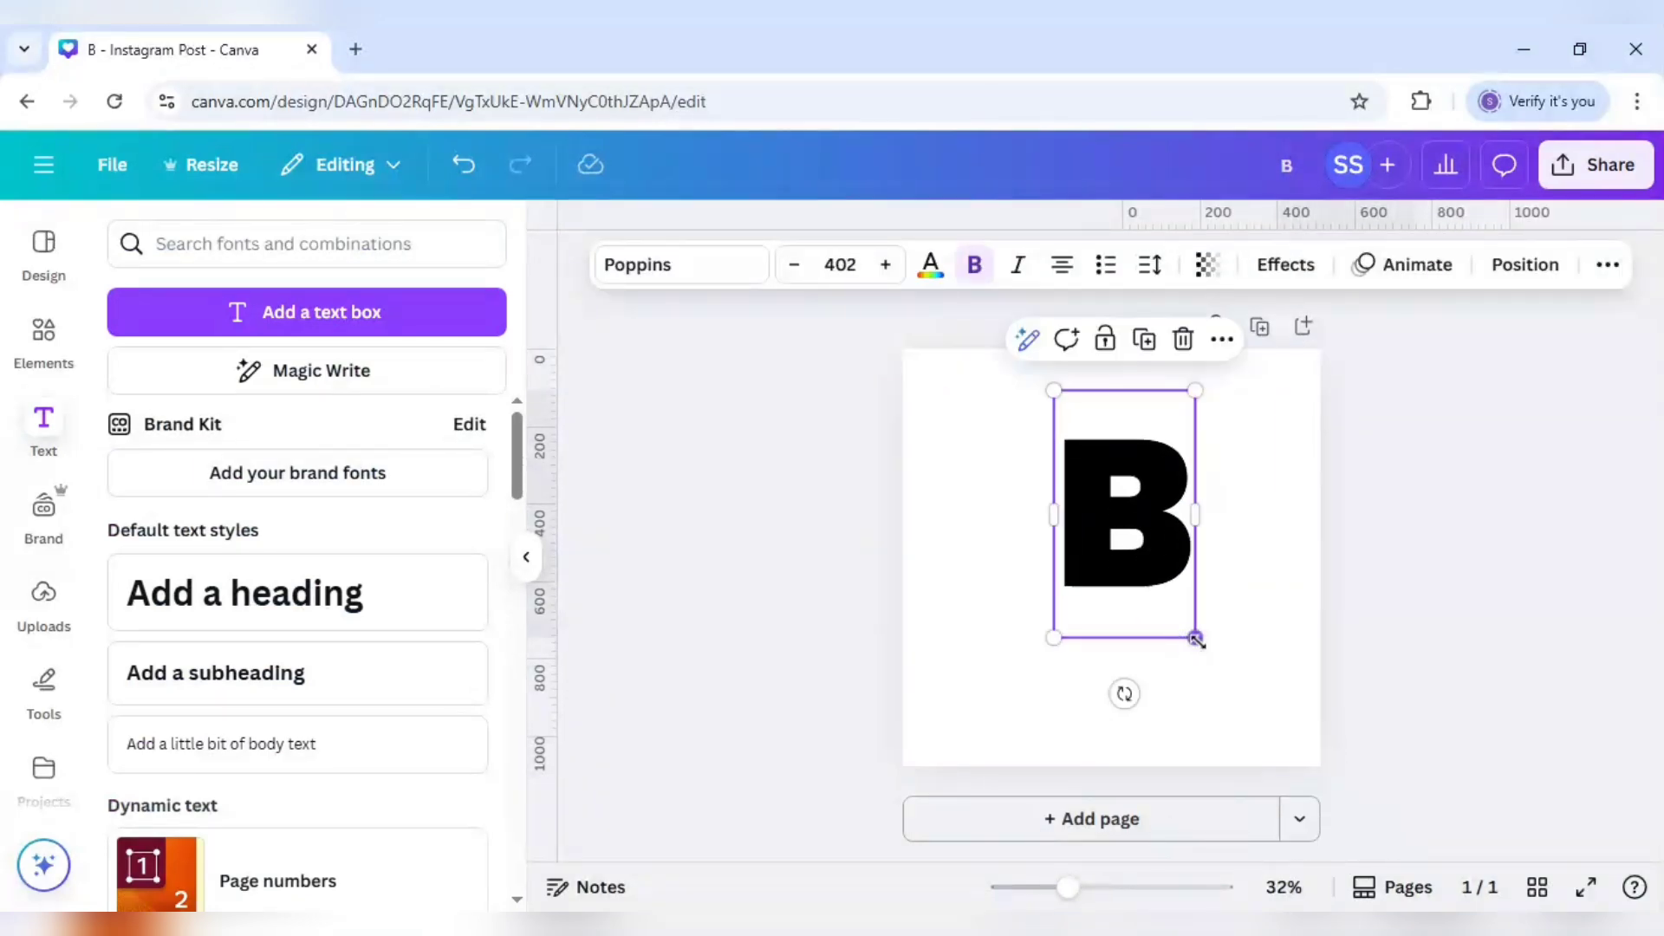
{"action": "left_click_drag", "start_coordinate": [1196, 639], "coordinate": [1282, 750]}
{"action": "mouse_move", "coordinate": [1173, 676]}
{"action": "left_mouse_down"}
{"action": "mouse_move", "coordinate": [1150, 663]}
{"action": "mouse_move", "coordinate": [1162, 647]}
{"action": "left_mouse_up"}
Add a black square from Elements and place it left of the B
{"action": "left_click", "coordinate": [893, 617]}
{"action": "left_click", "coordinate": [44, 355]}
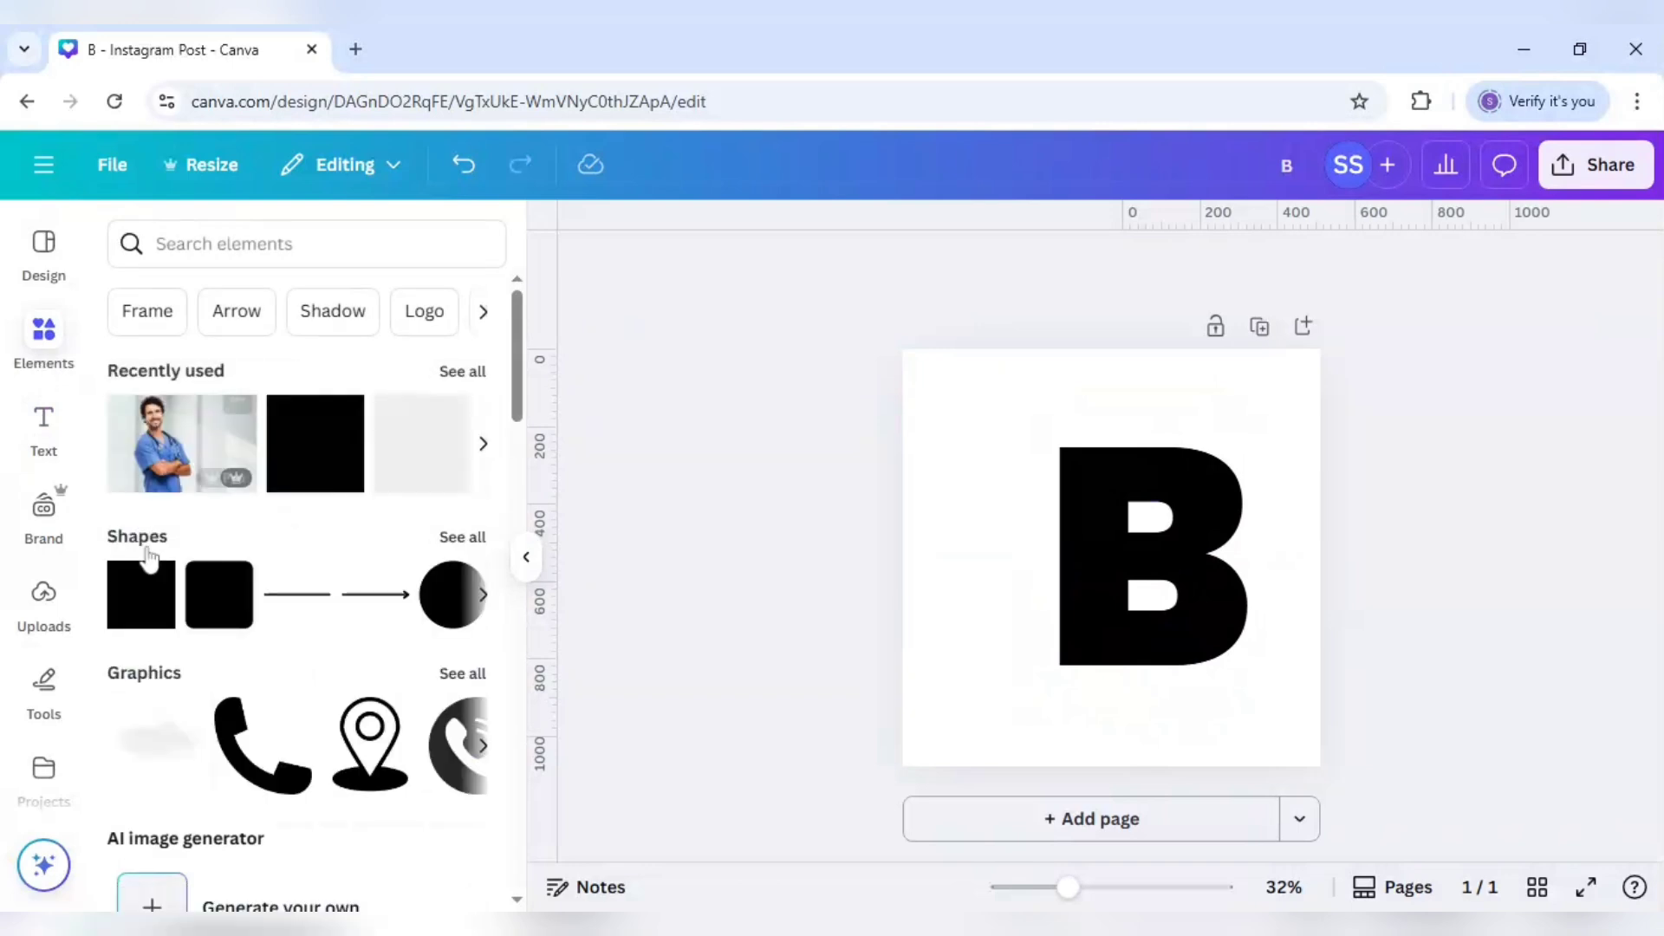
{"action": "left_click", "coordinate": [151, 612]}
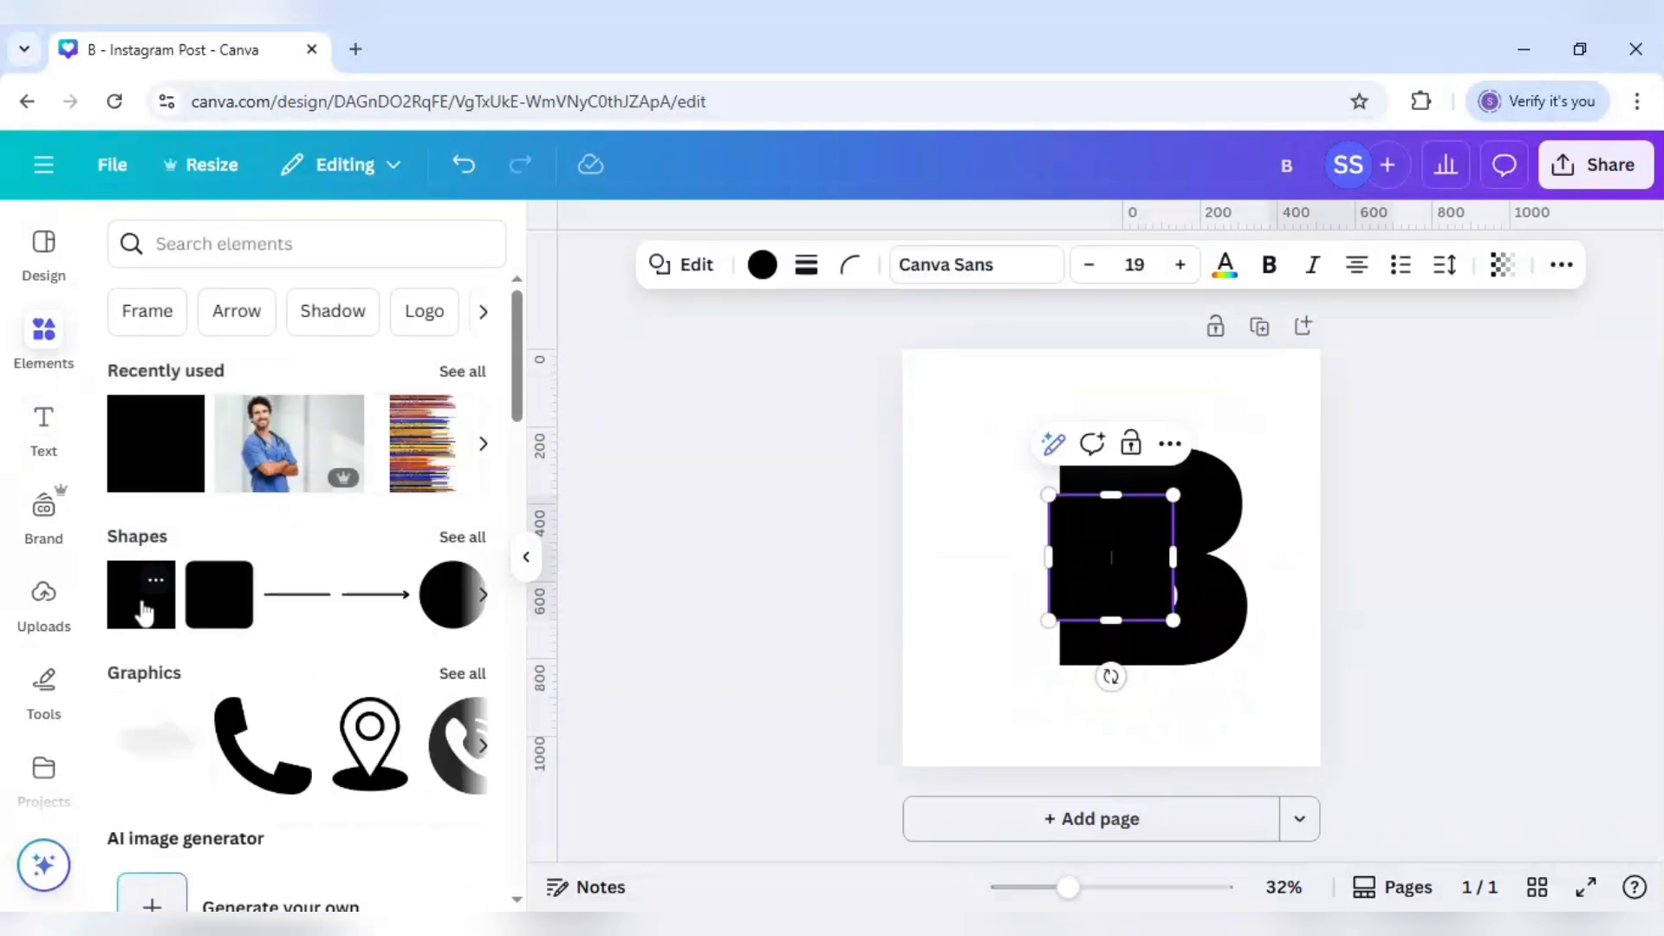
{"action": "left_click", "coordinate": [986, 624]}
{"action": "left_click", "coordinate": [1083, 576]}
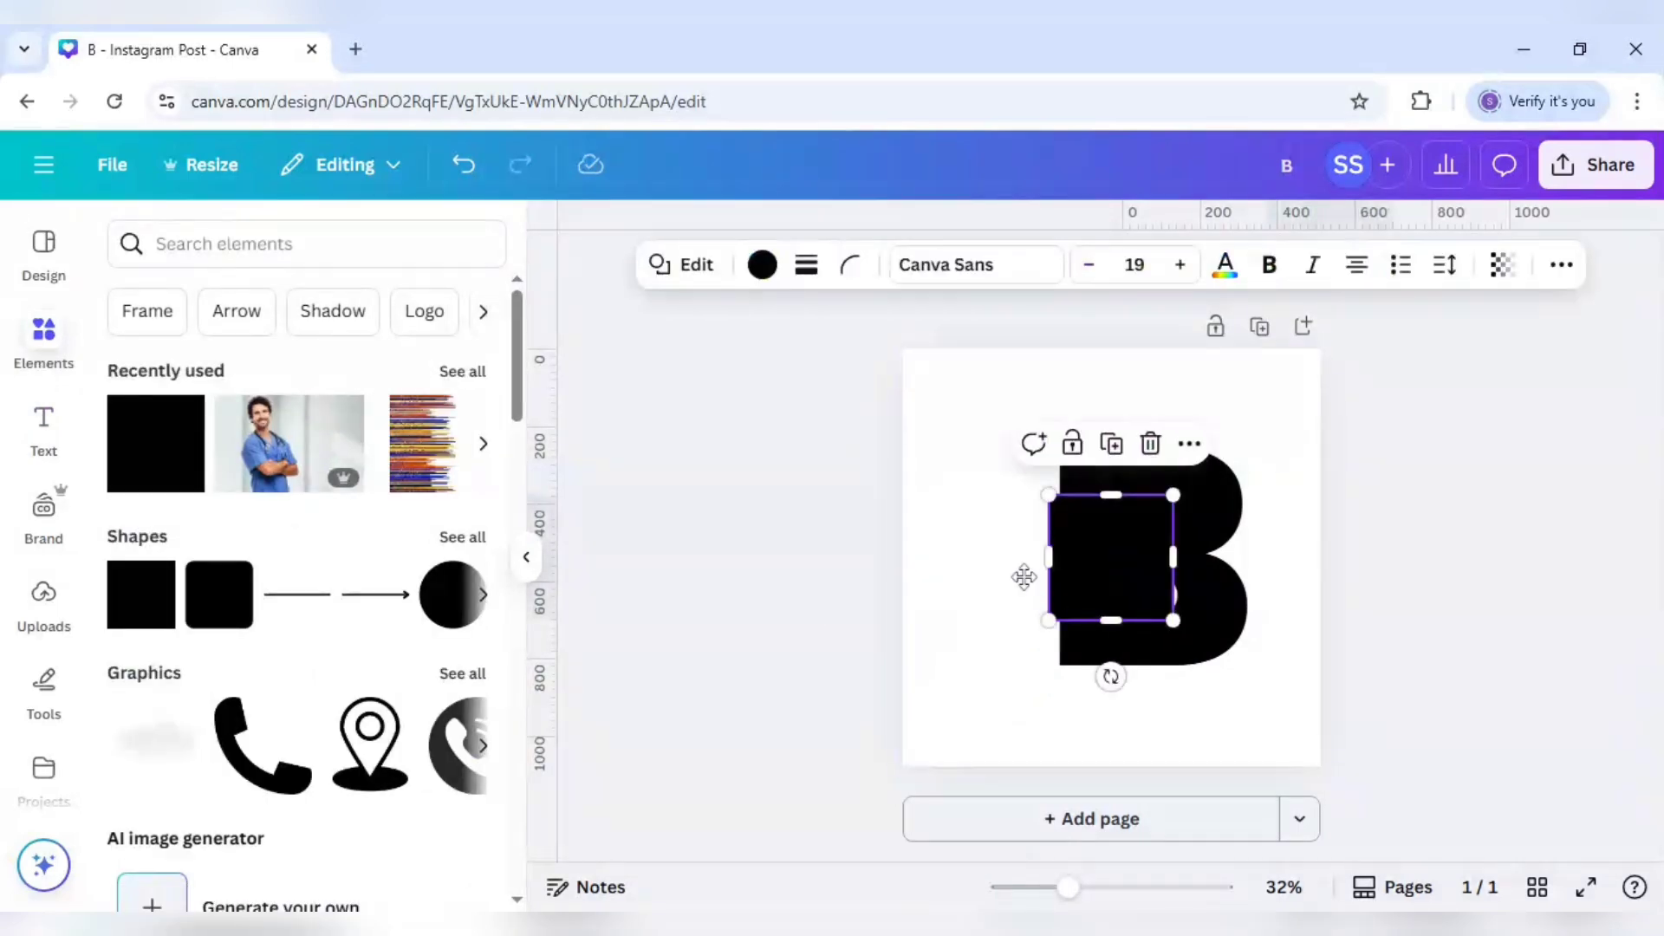
{"action": "left_click_drag", "start_coordinate": [1061, 573], "coordinate": [991, 546]}
Stretch the rectangle to the B's height, widen it leftward, and align it with the letter
{"action": "left_click_drag", "start_coordinate": [1032, 615], "coordinate": [1034, 669]}
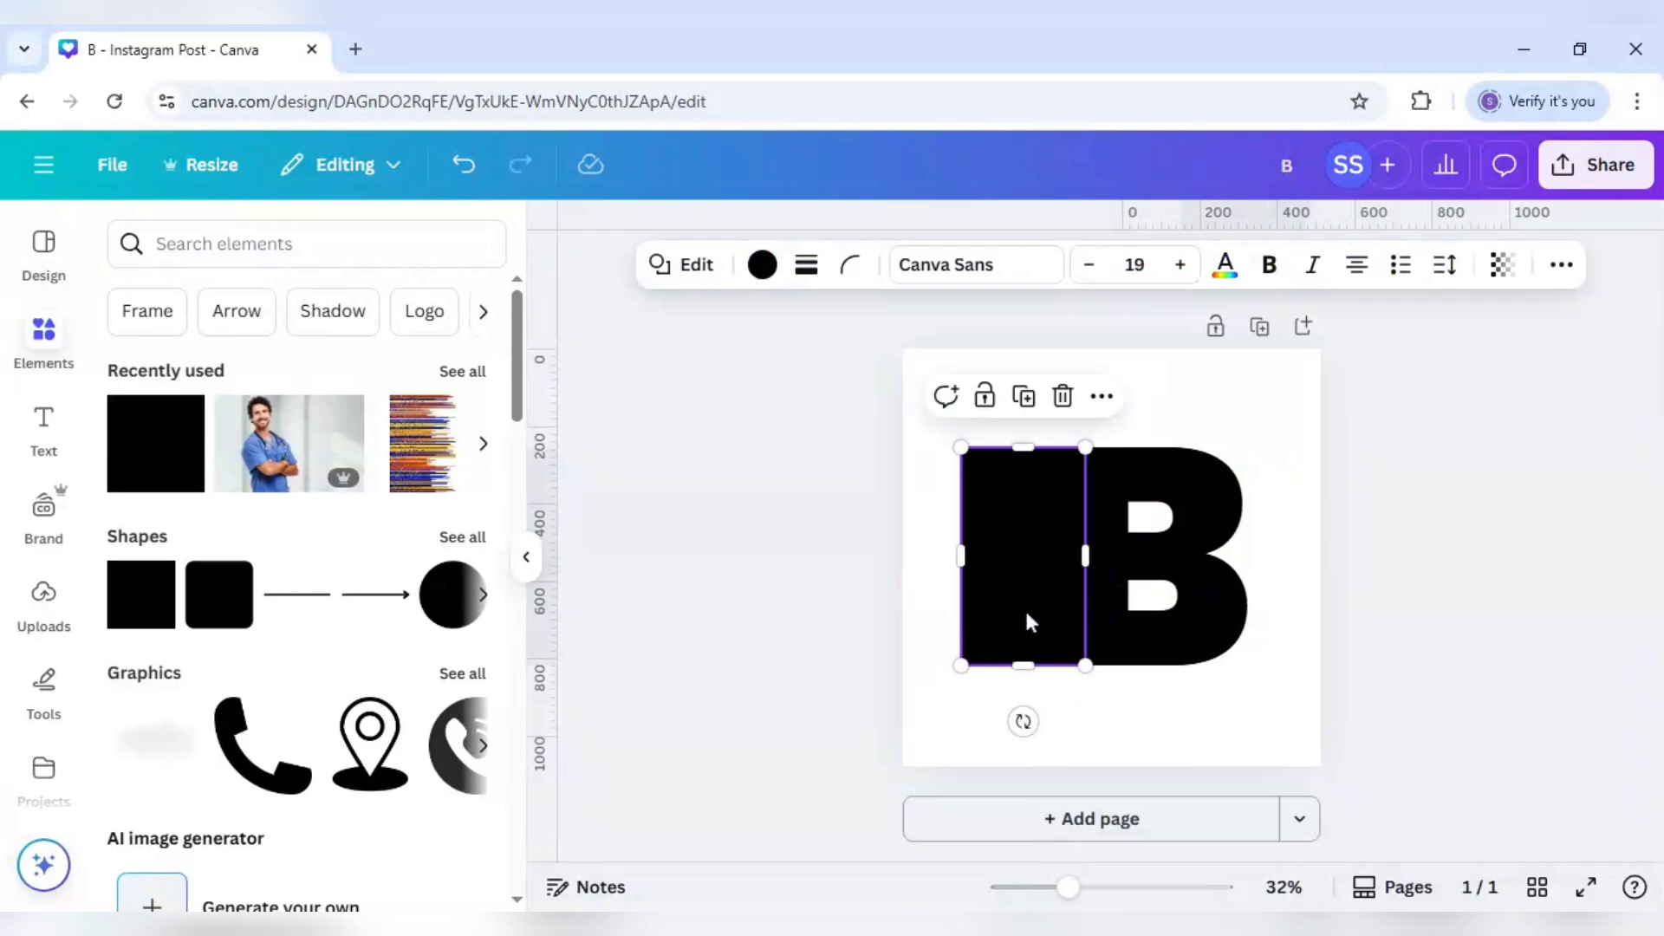
{"action": "left_click_drag", "start_coordinate": [960, 556], "coordinate": [934, 556]}
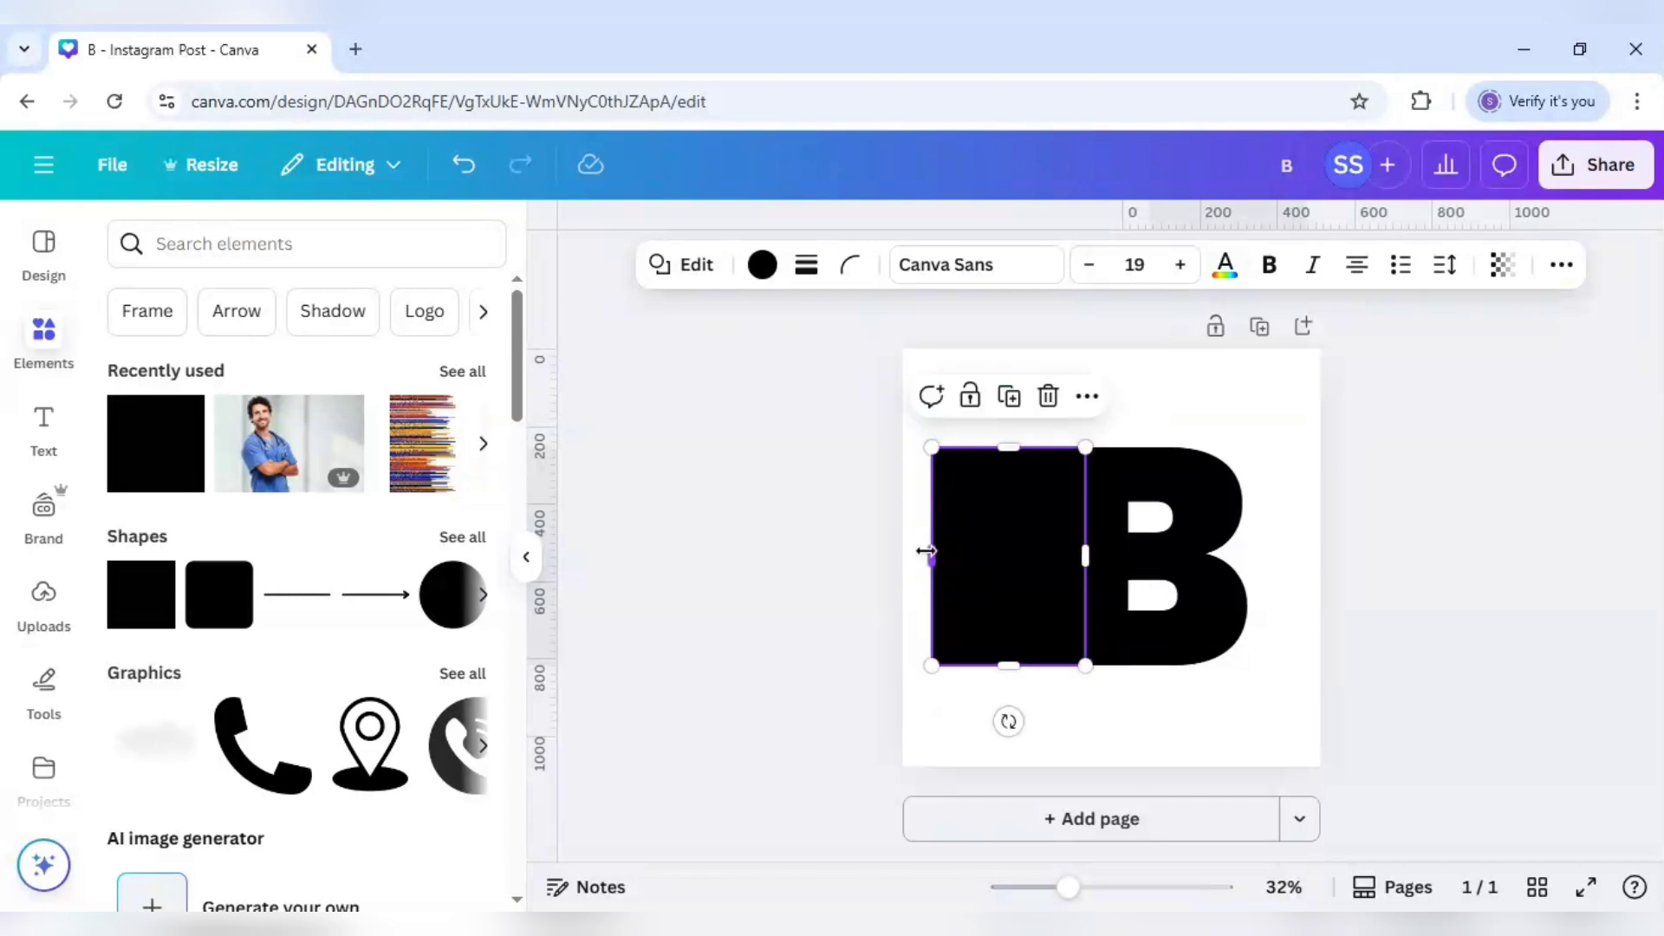
{"action": "left_click_drag", "start_coordinate": [1052, 587], "coordinate": [1064, 583]}
{"action": "left_click", "coordinate": [868, 547]}
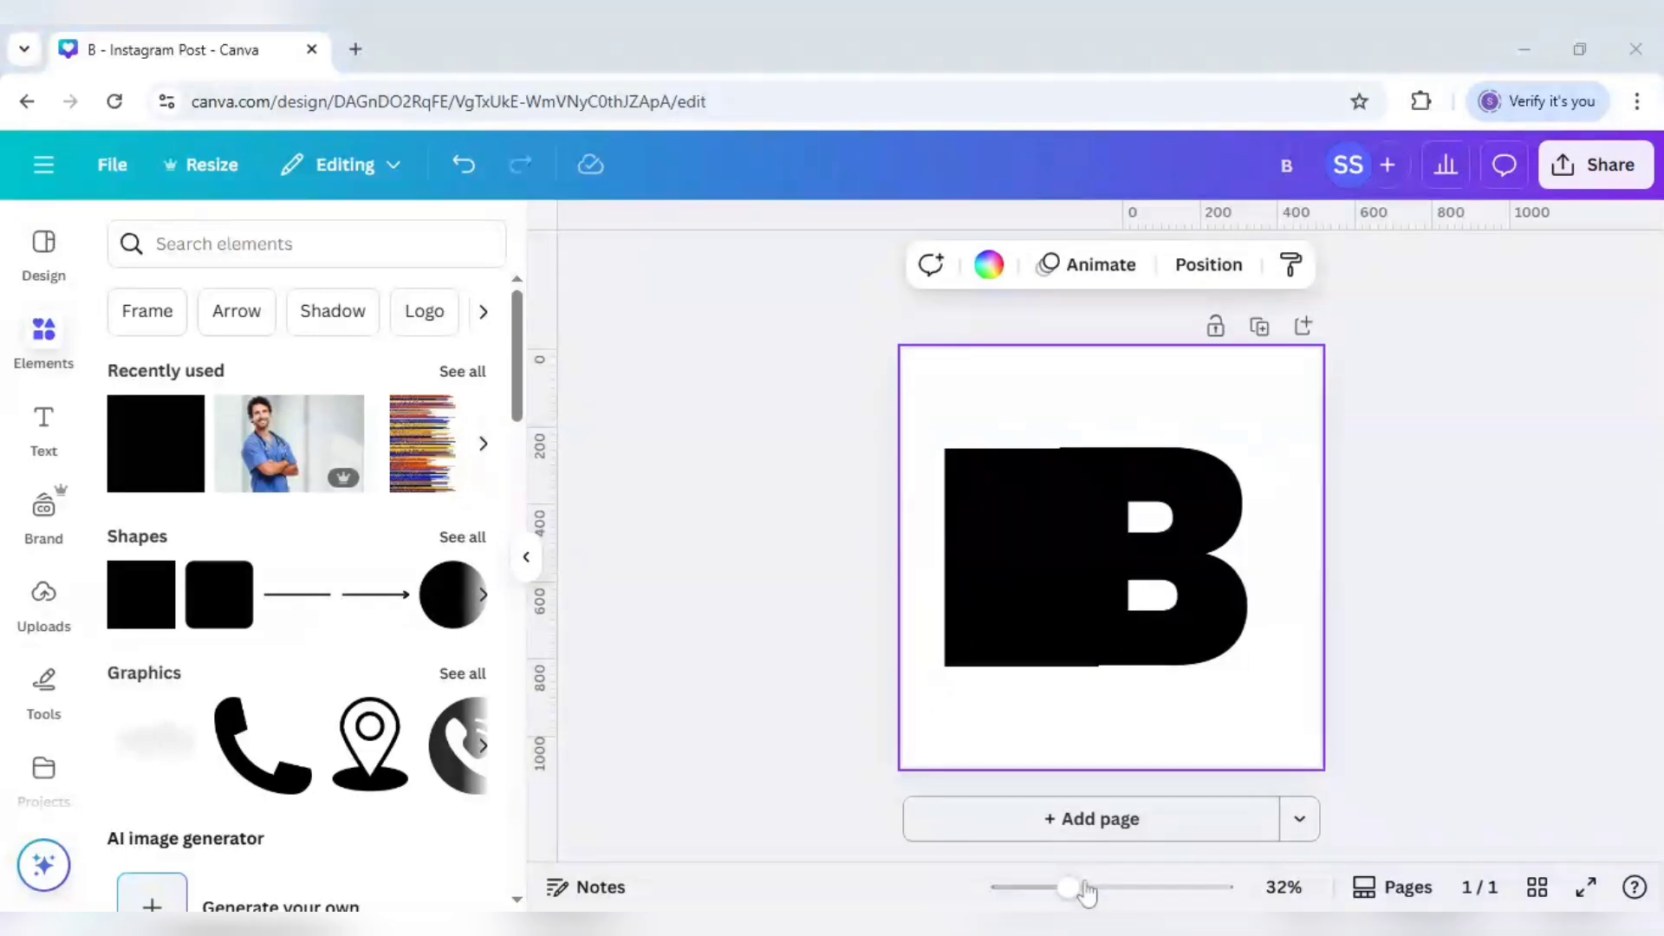
{"action": "left_click_drag", "start_coordinate": [1084, 888], "coordinate": [1104, 893]}
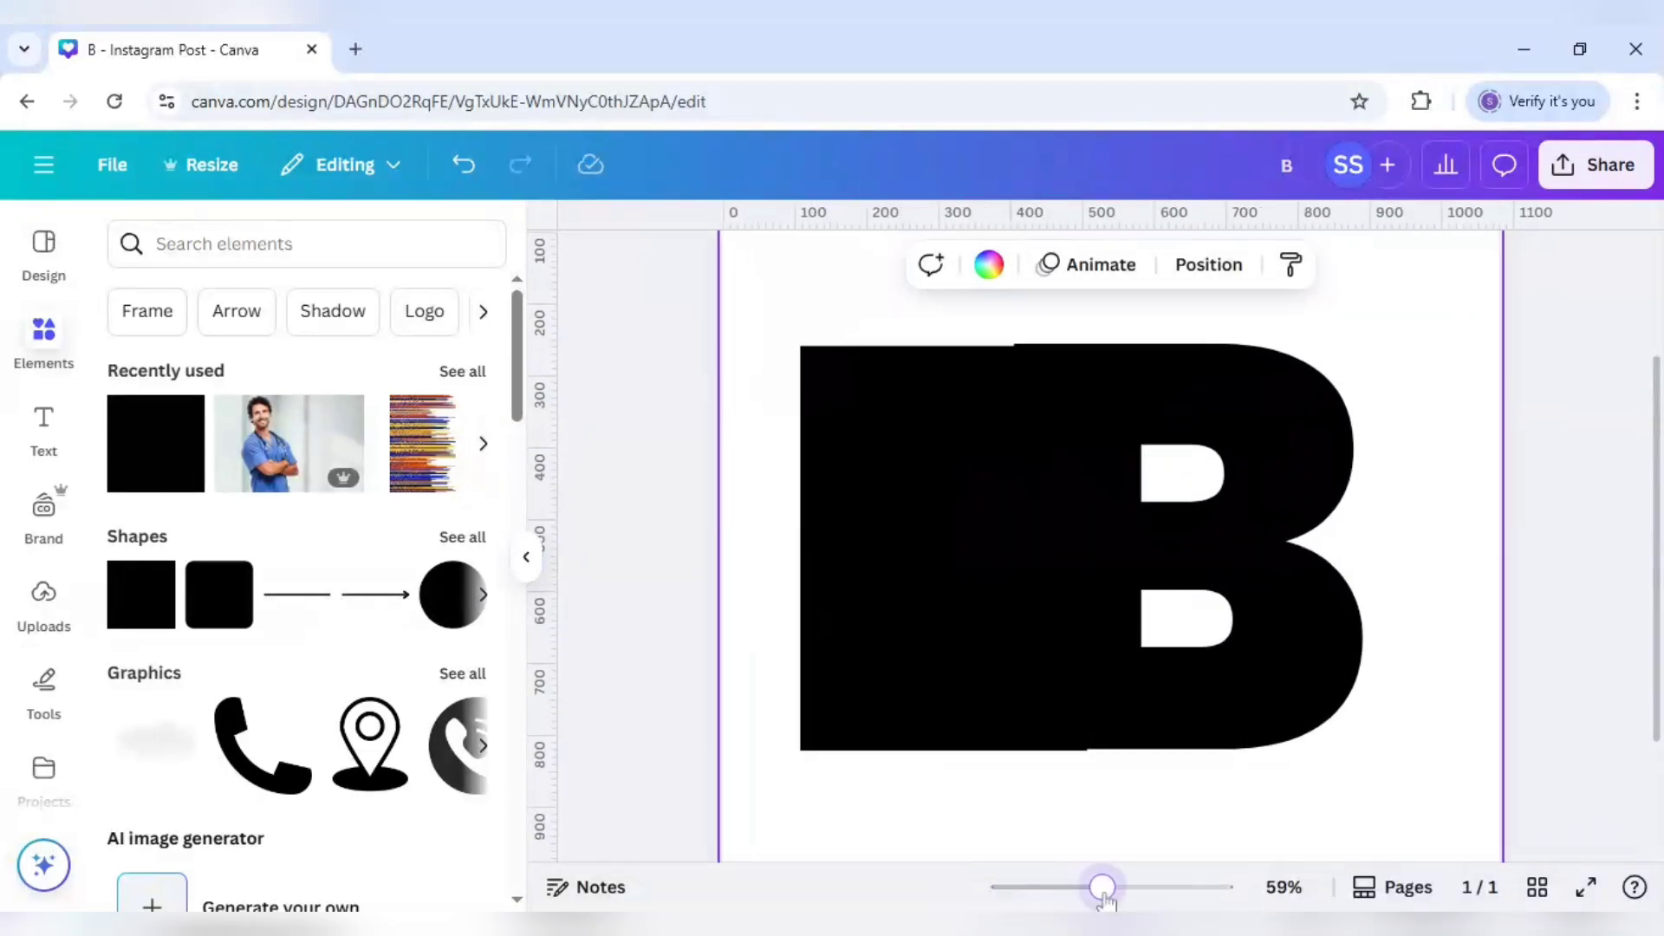
{"action": "left_click", "coordinate": [1043, 691]}
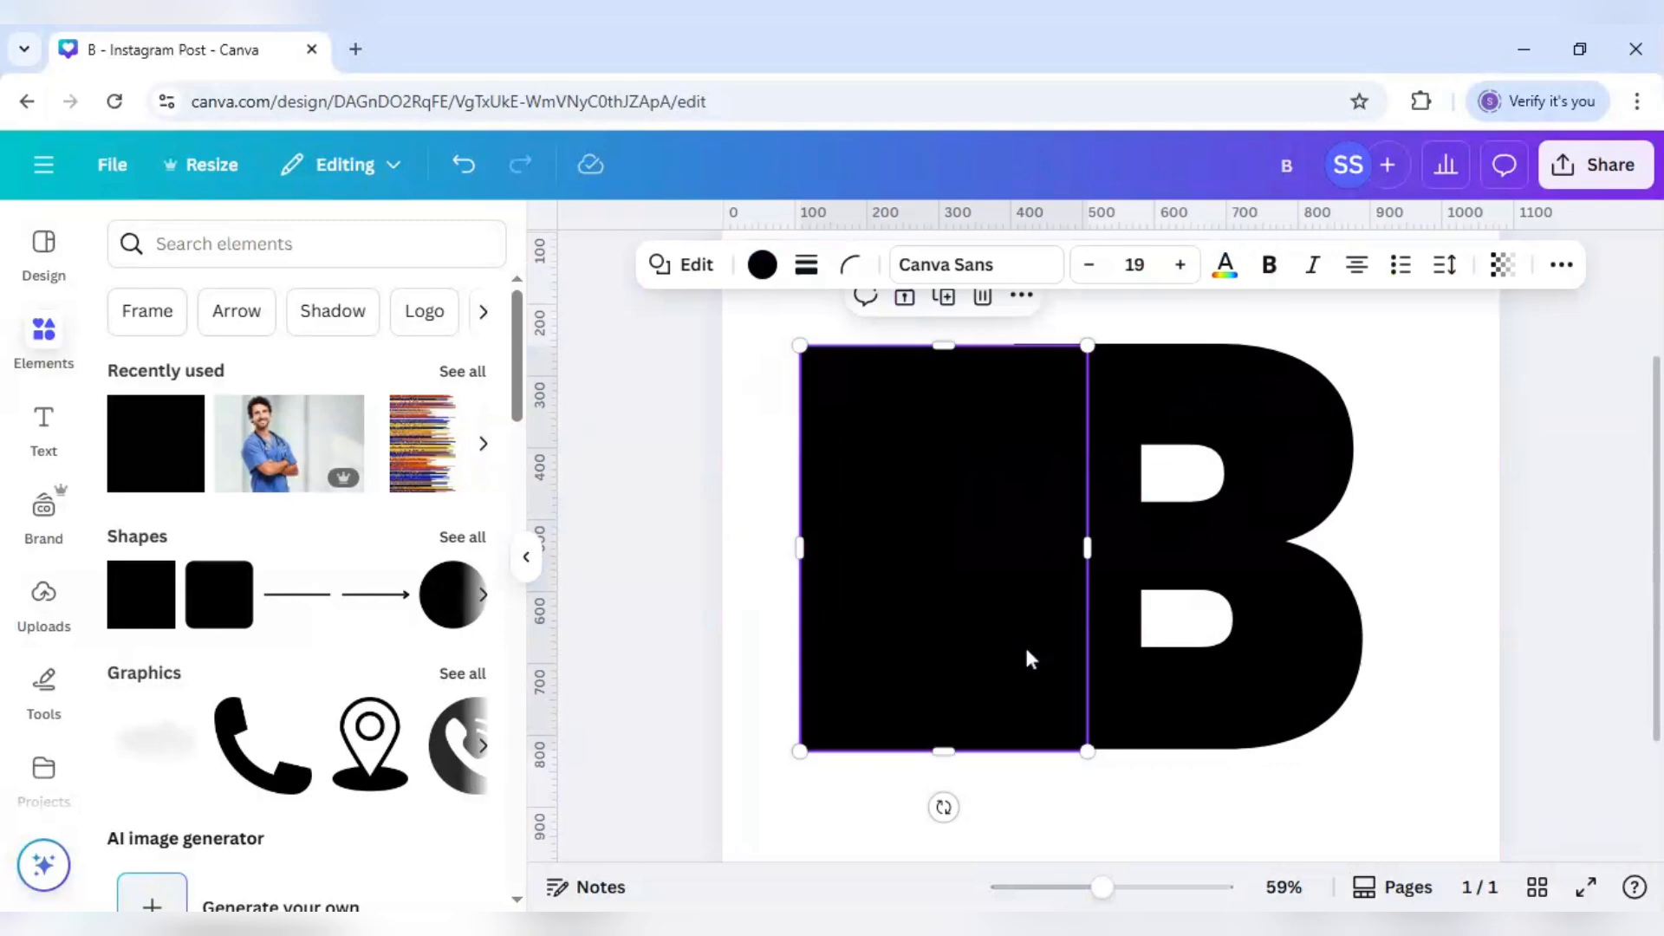
{"action": "left_click_drag", "start_coordinate": [1025, 657], "coordinate": [1025, 650]}
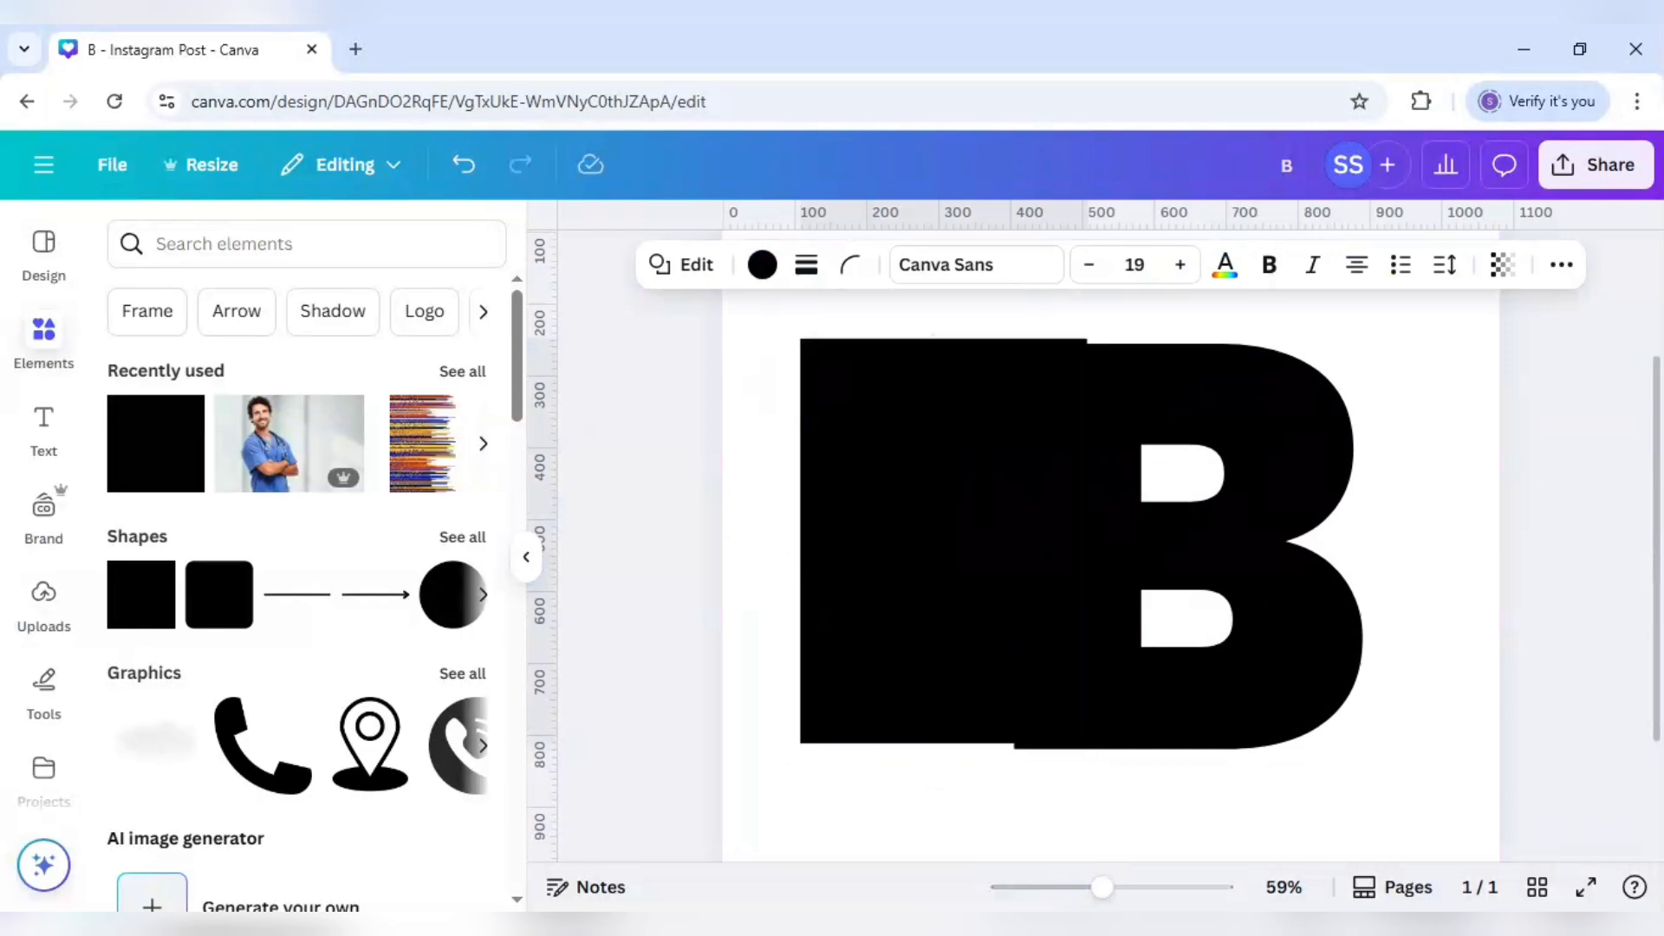
{"action": "left_click", "coordinate": [1025, 650]}
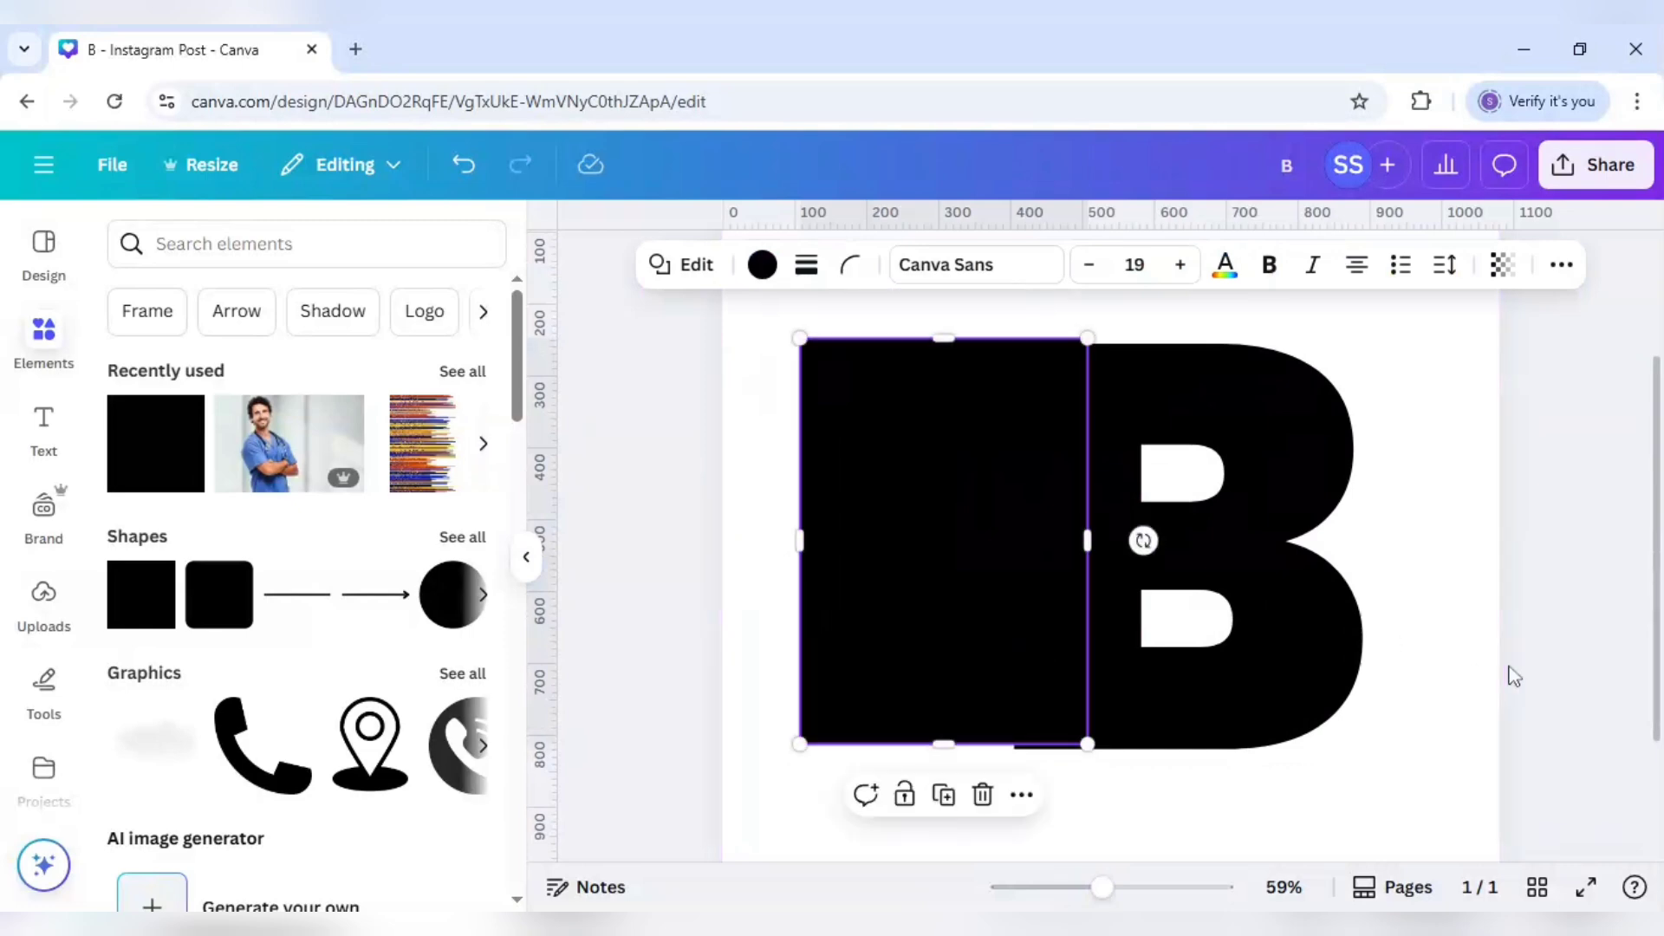
{"action": "left_click", "coordinate": [1404, 665]}
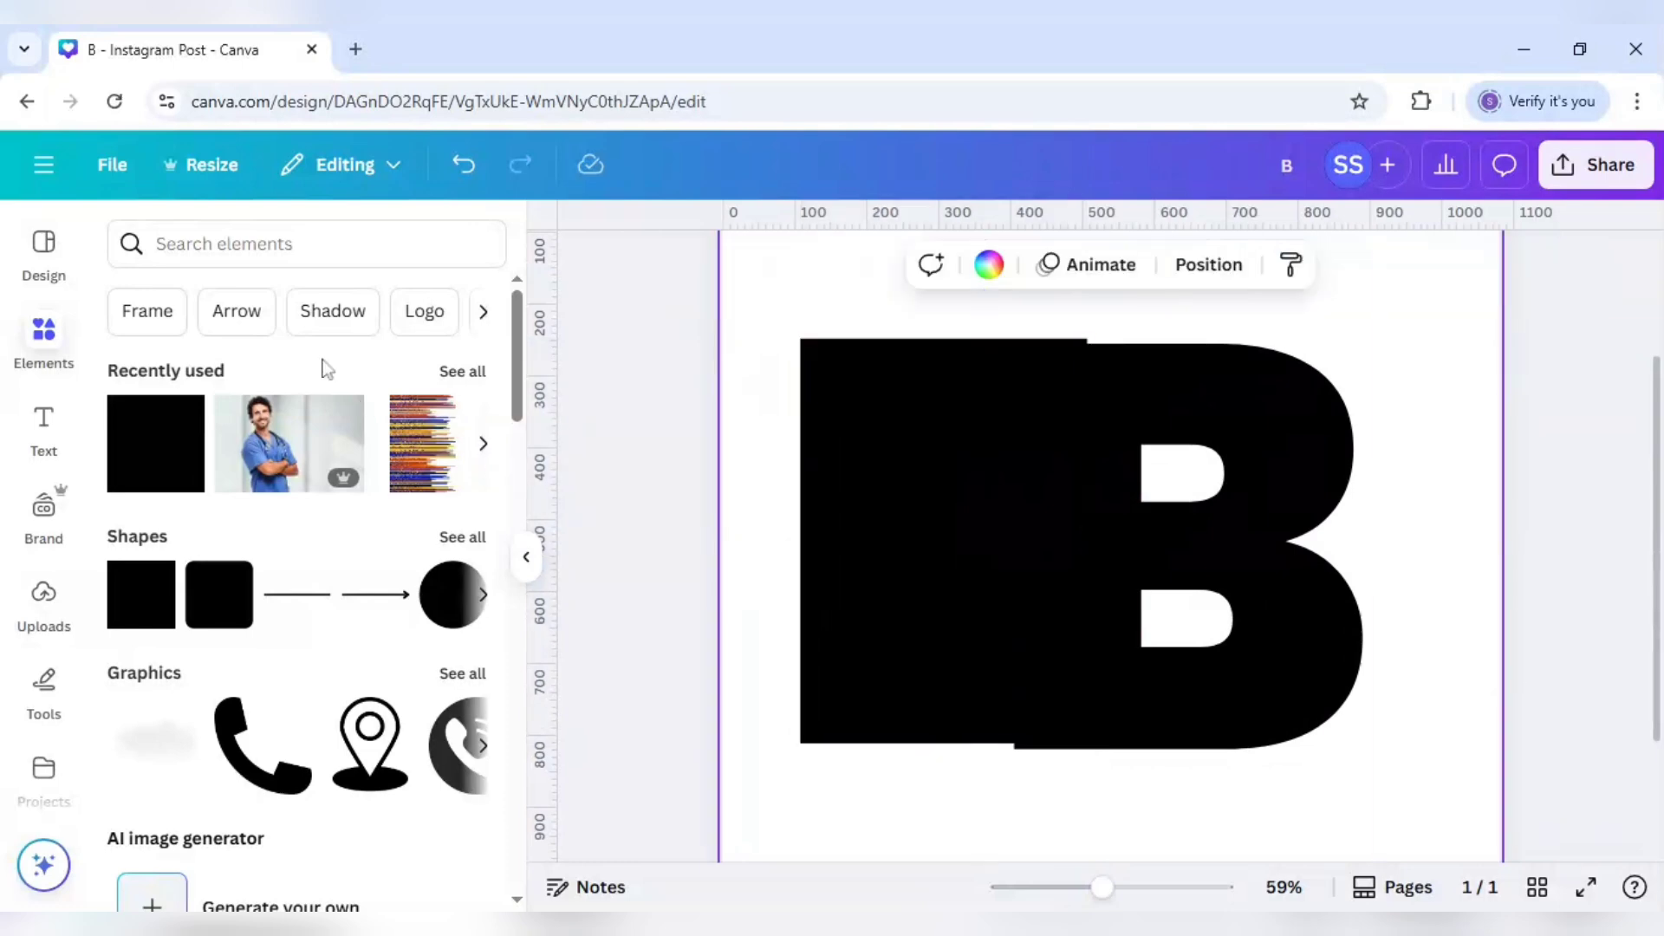
Search Elements for 'distortion' and add the glitch-lines graphic over the B
{"action": "left_click", "coordinate": [290, 245]}
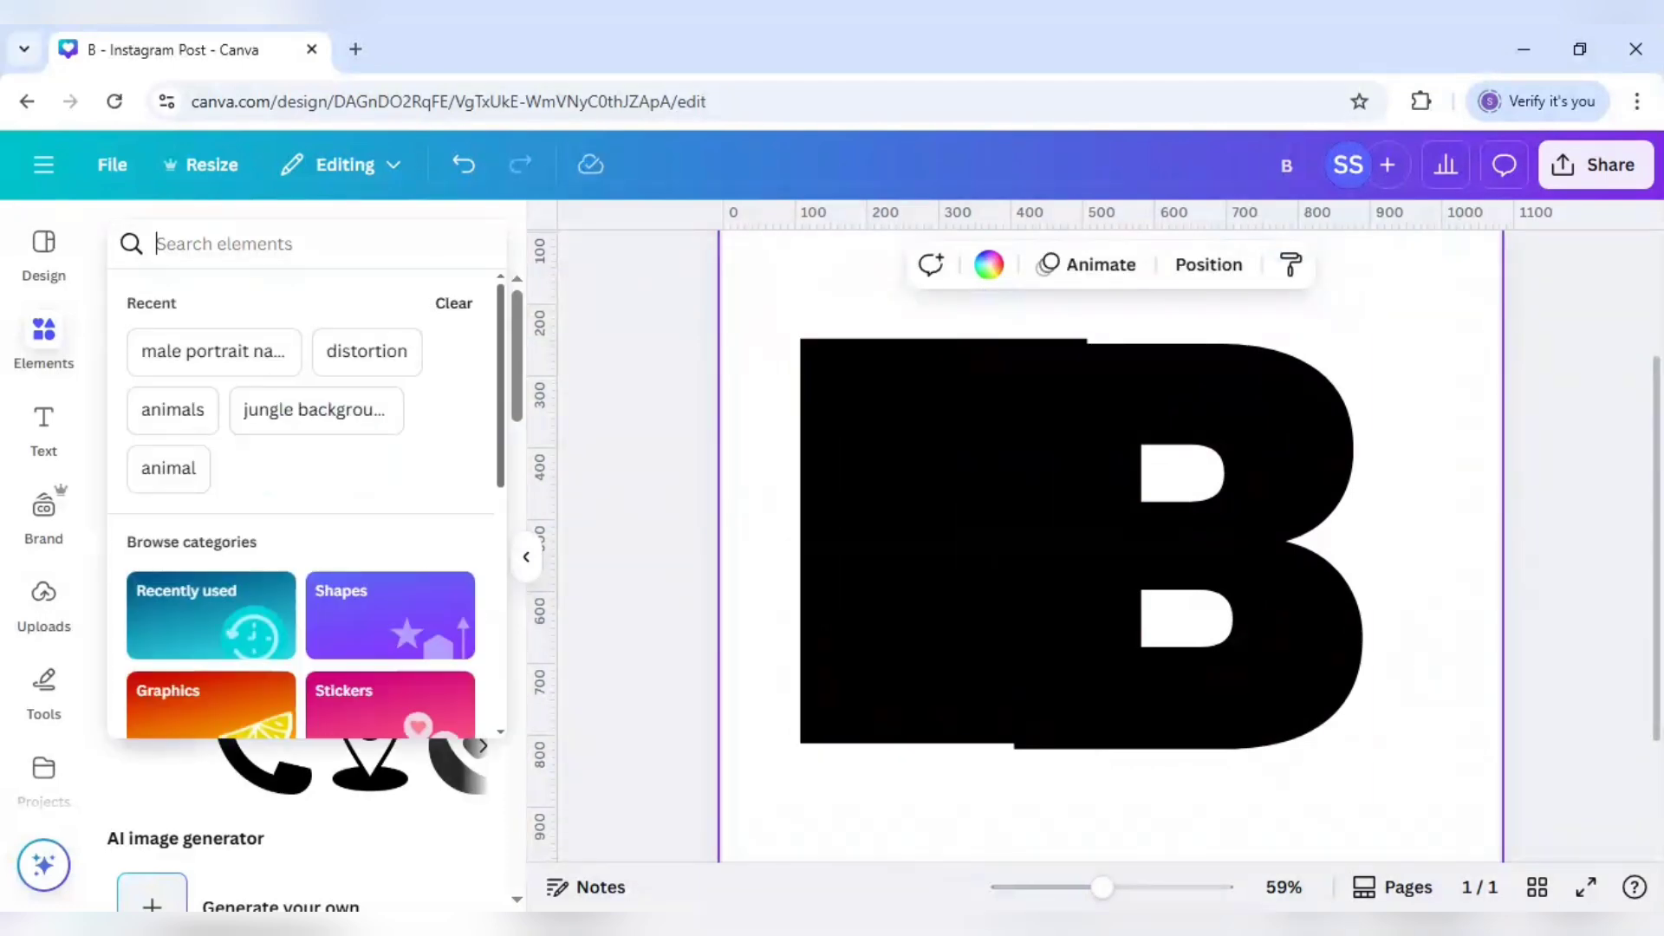
{"action": "type", "text": "distor"}
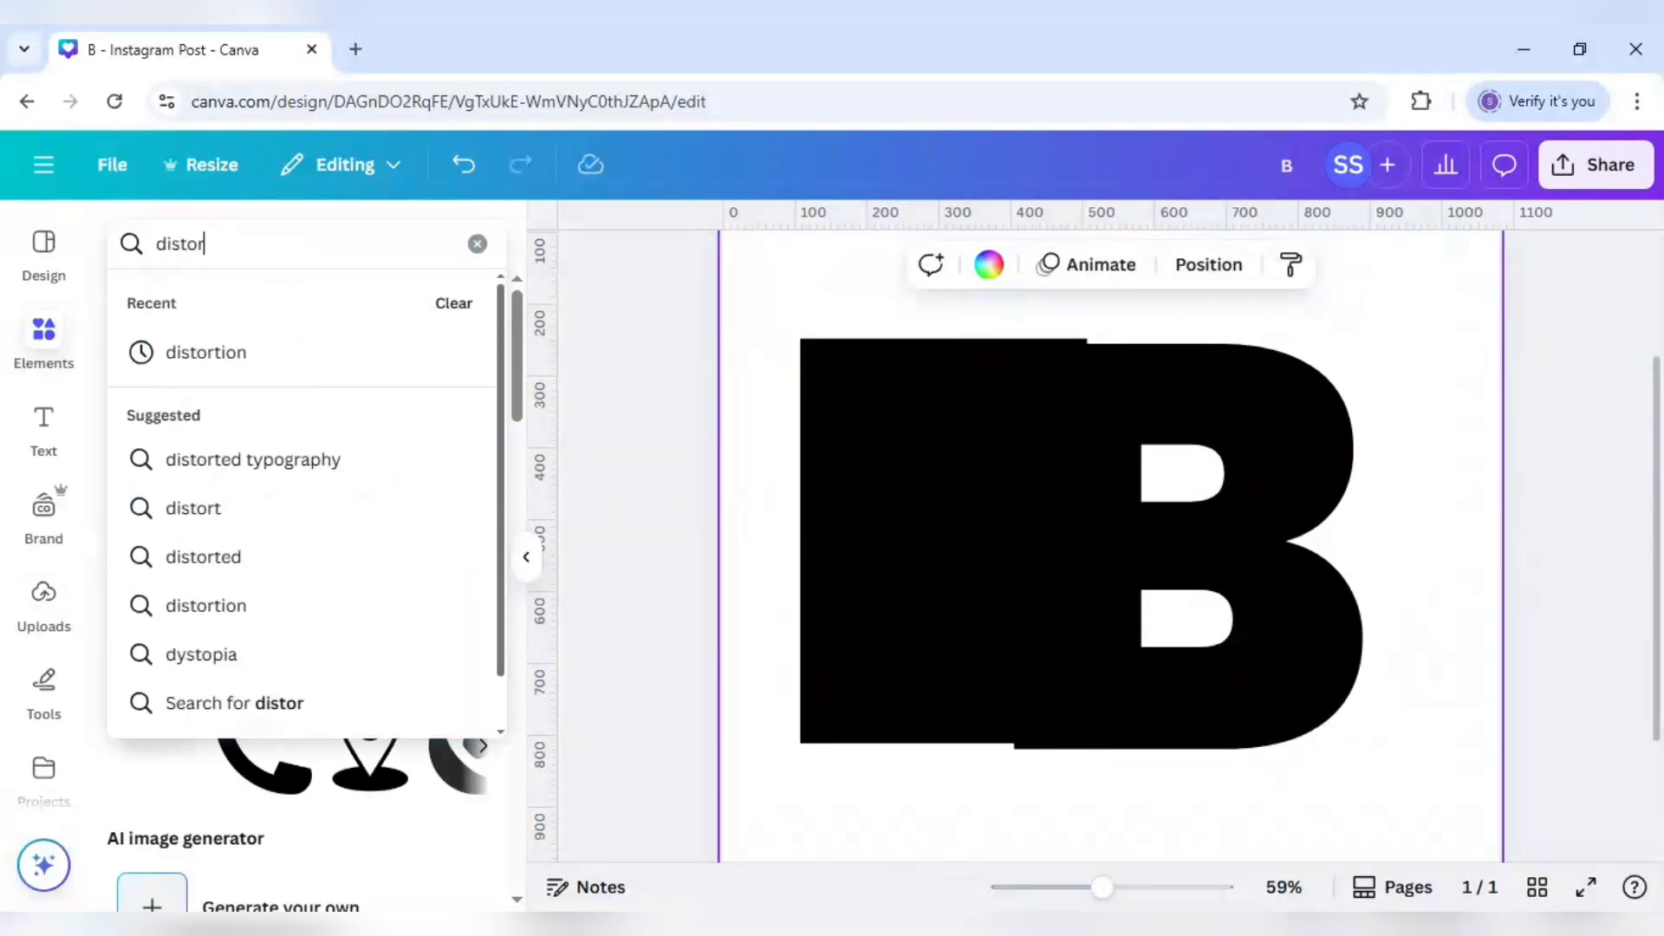
{"action": "type", "text": "tion"}
{"action": "key", "text": "Return"}
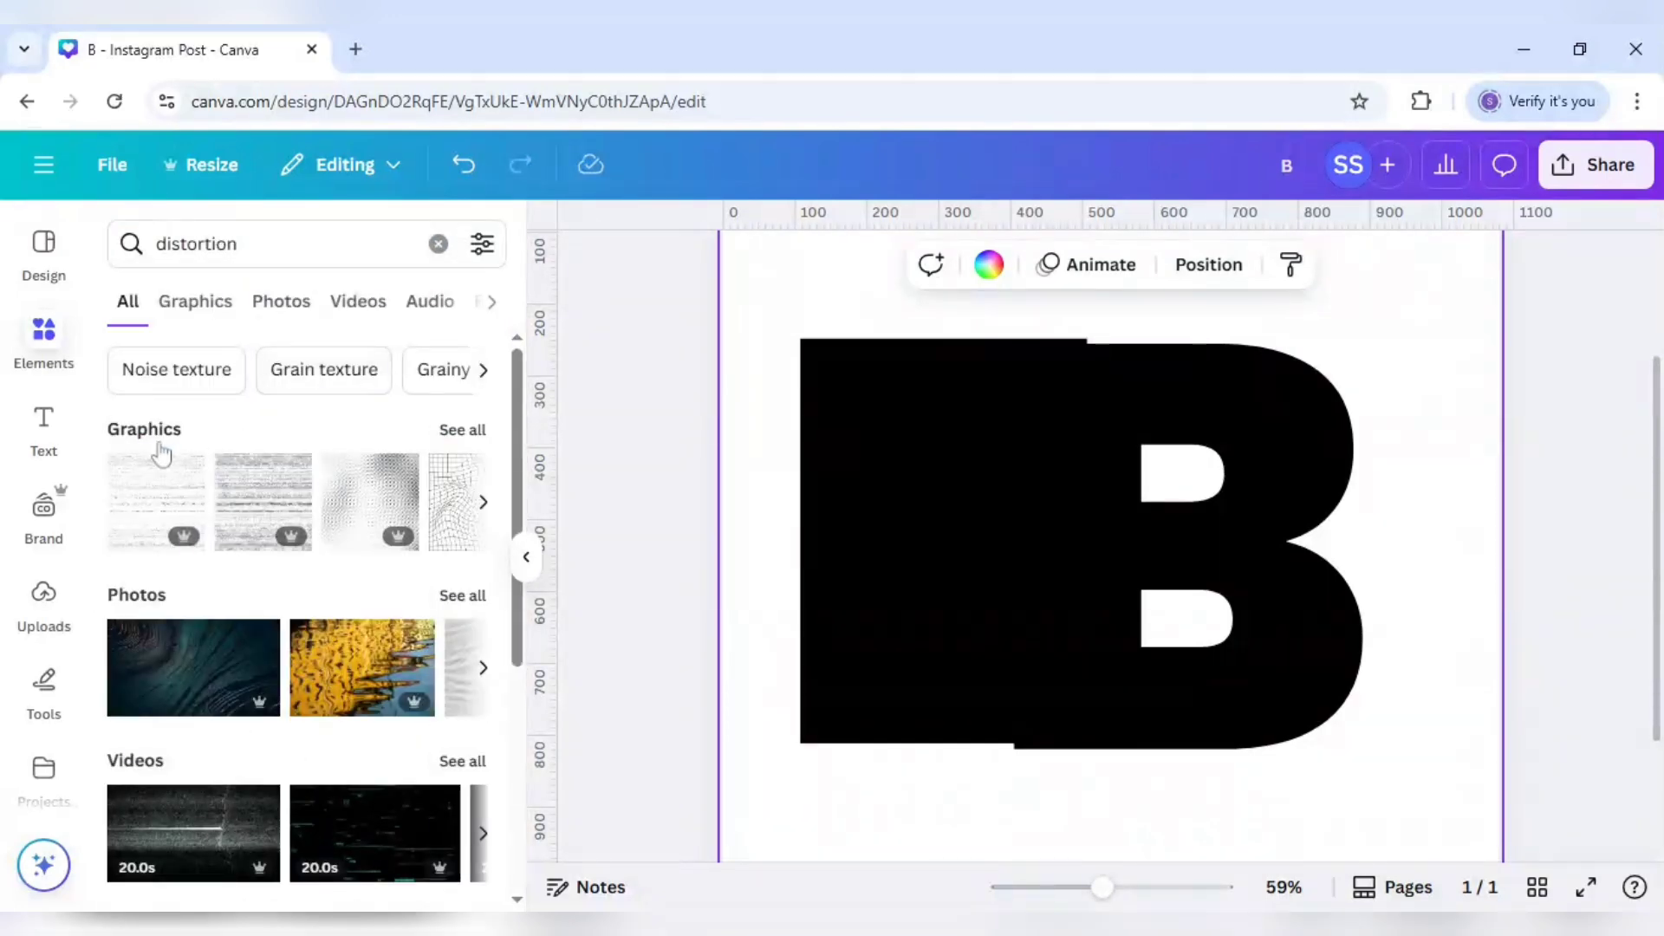
{"action": "left_click", "coordinate": [479, 438]}
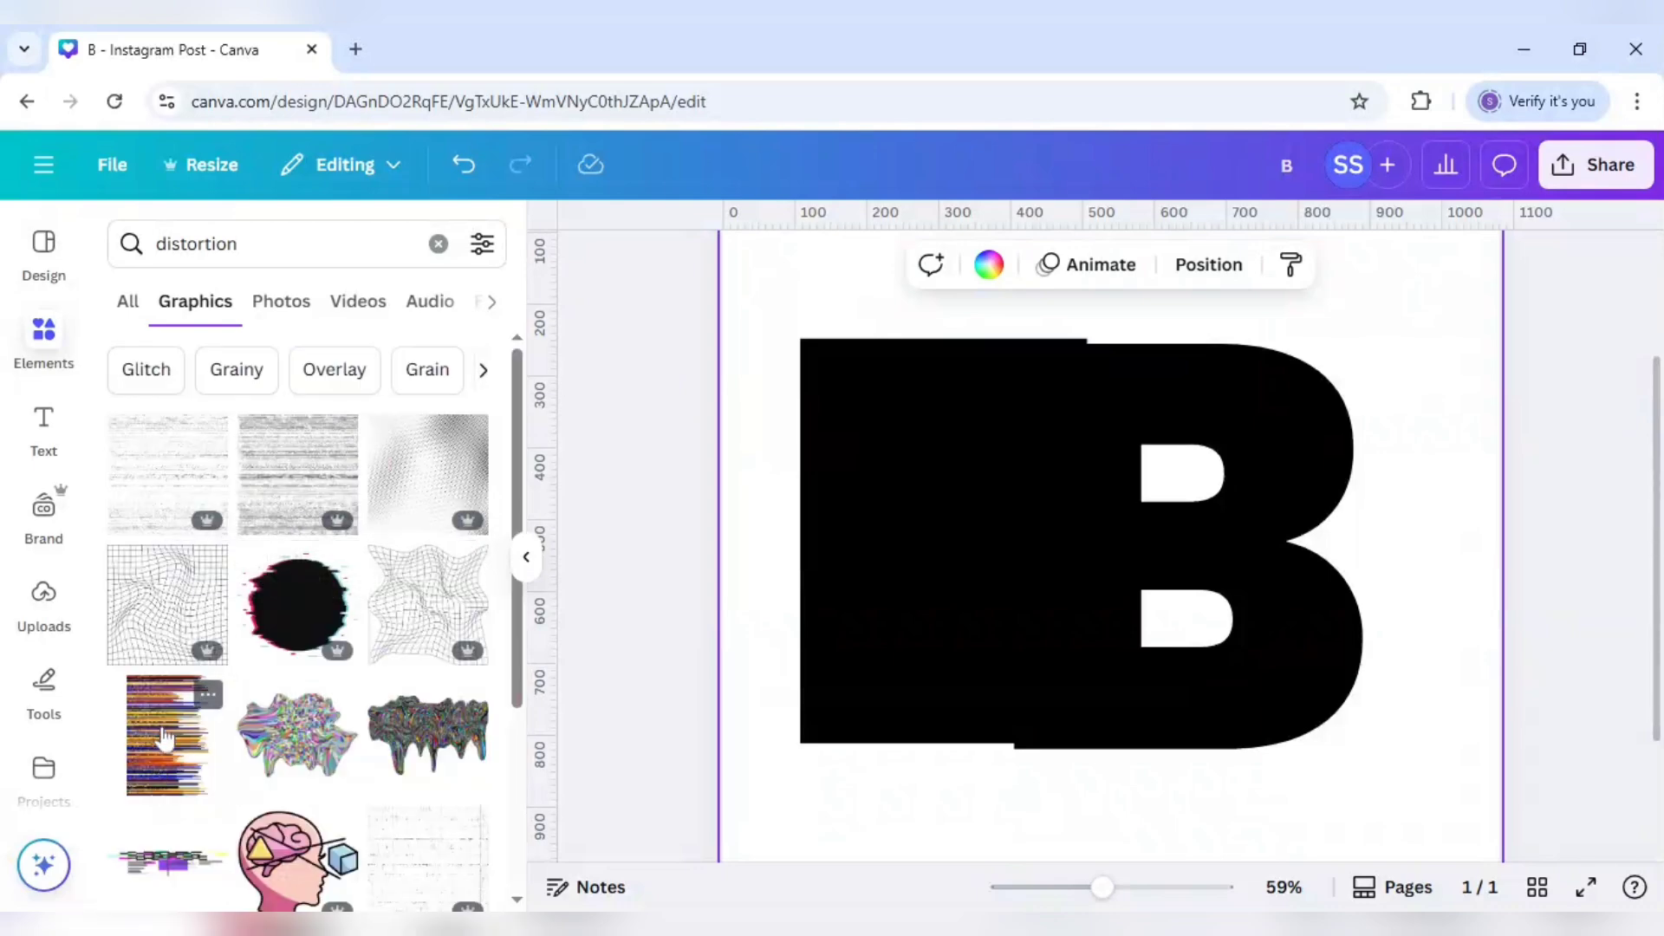
{"action": "left_click", "coordinate": [165, 738]}
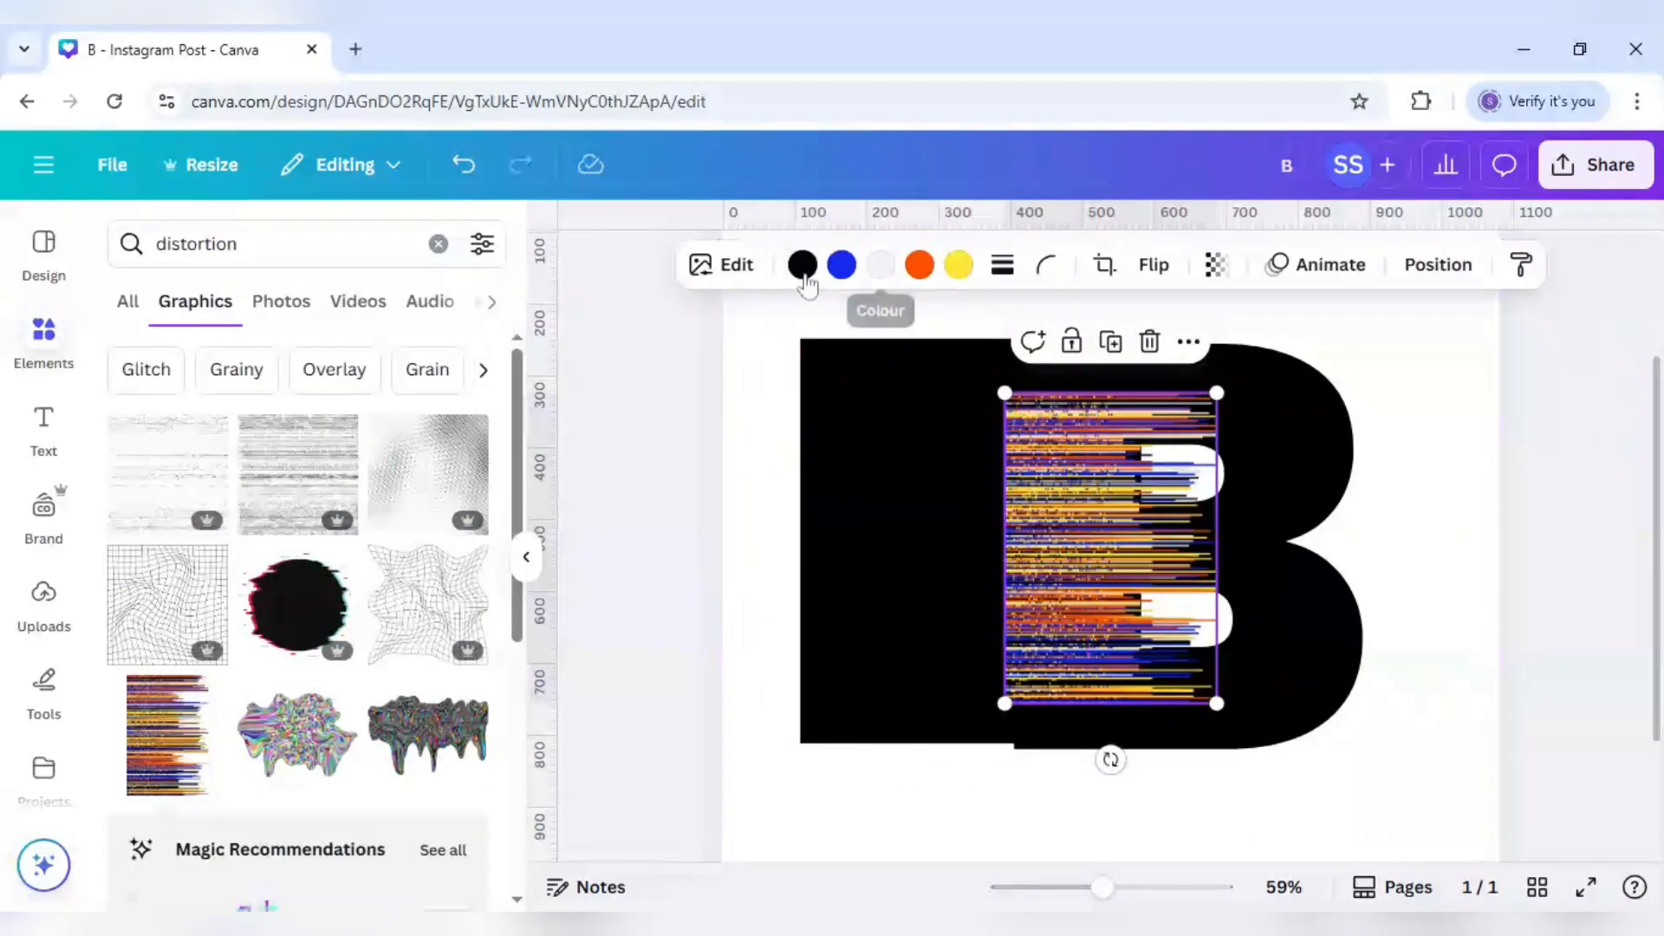
Turn the graphic's black, blue, light-grey and orange lines white, then select its yellow stripe colour
{"action": "left_click", "coordinate": [803, 266]}
{"action": "left_click", "coordinate": [460, 786]}
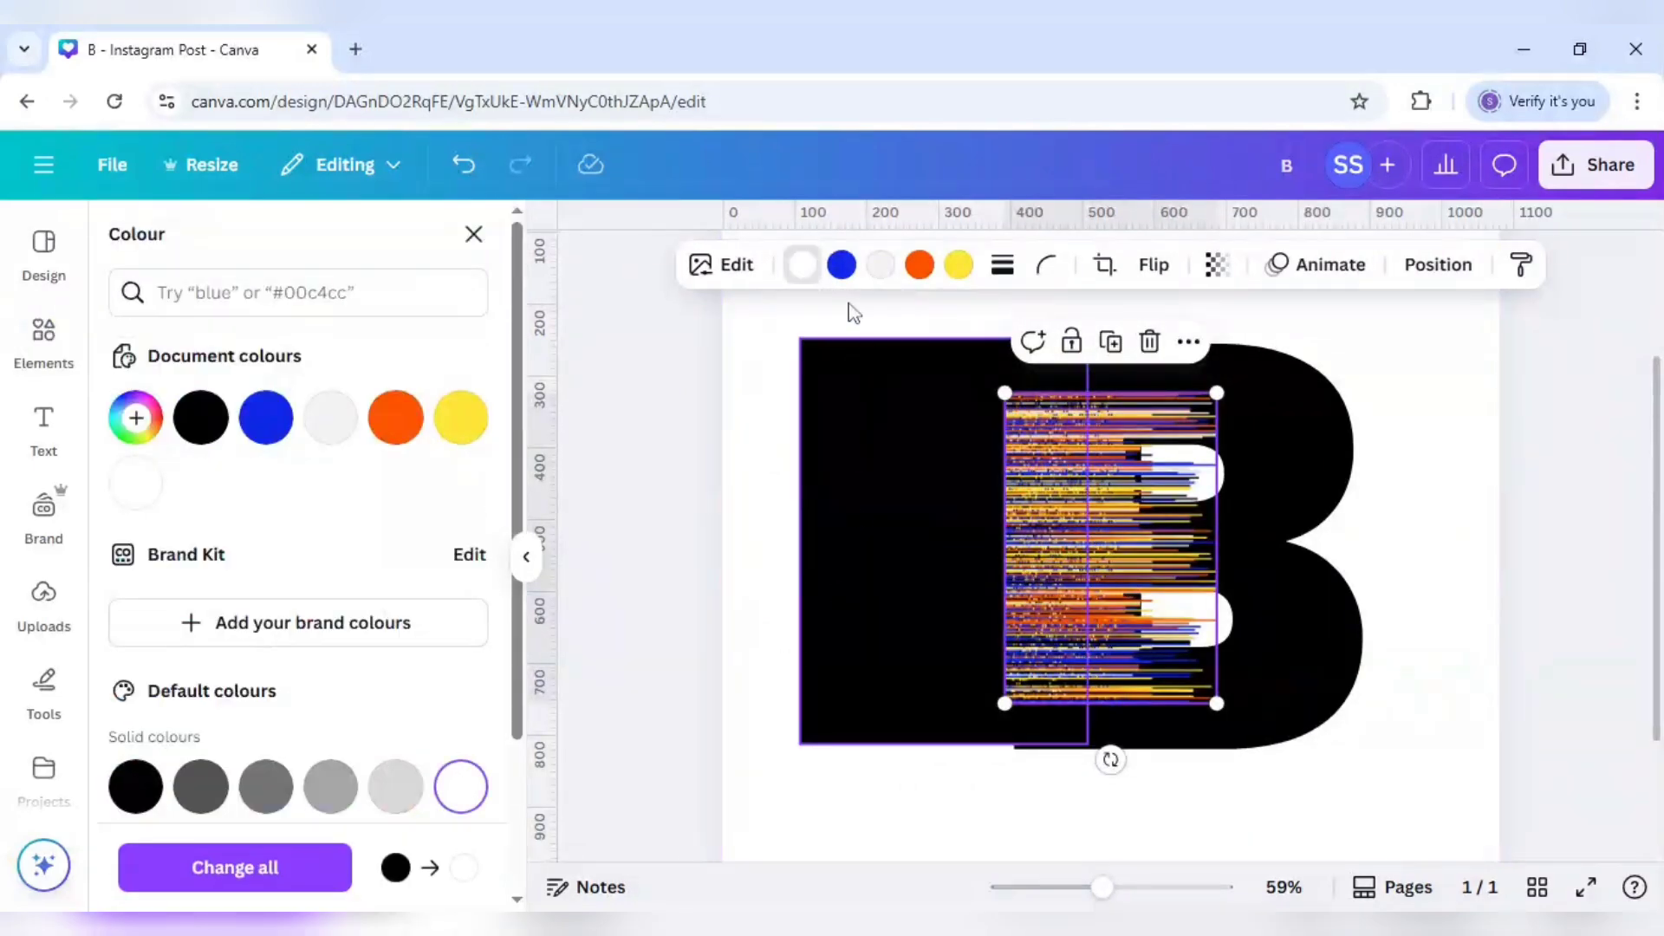
{"action": "left_click", "coordinate": [841, 264]}
{"action": "left_click", "coordinate": [449, 807]}
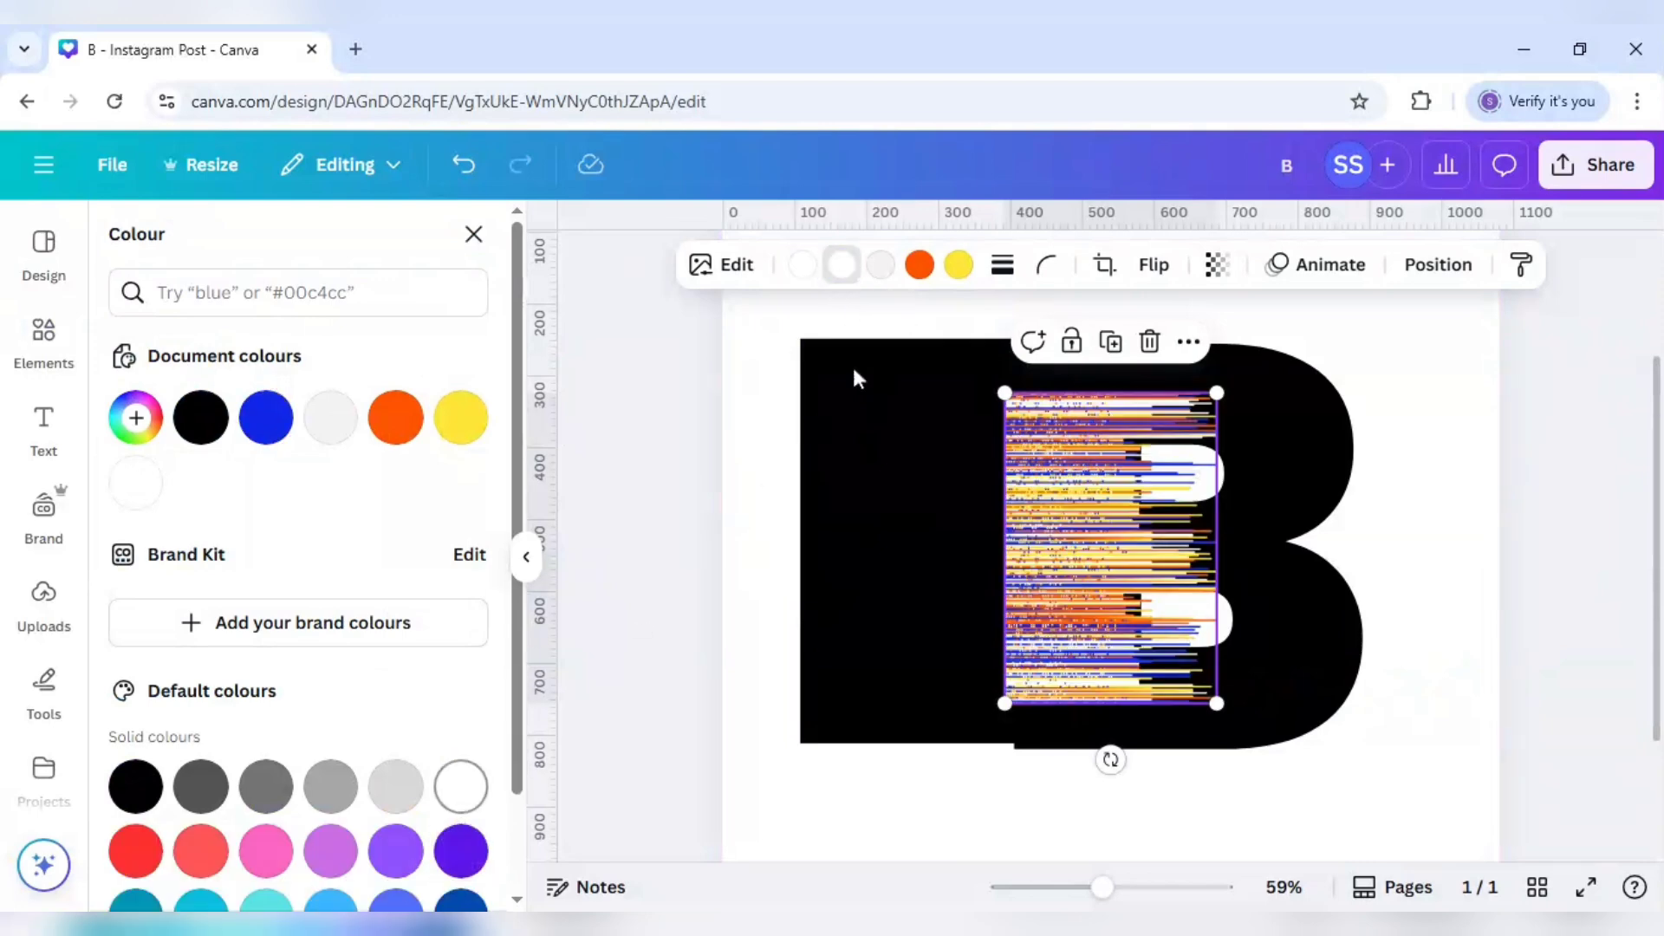
{"action": "left_click", "coordinate": [879, 264]}
{"action": "left_click", "coordinate": [462, 789]}
{"action": "left_click", "coordinate": [918, 265]}
{"action": "left_click", "coordinate": [454, 790]}
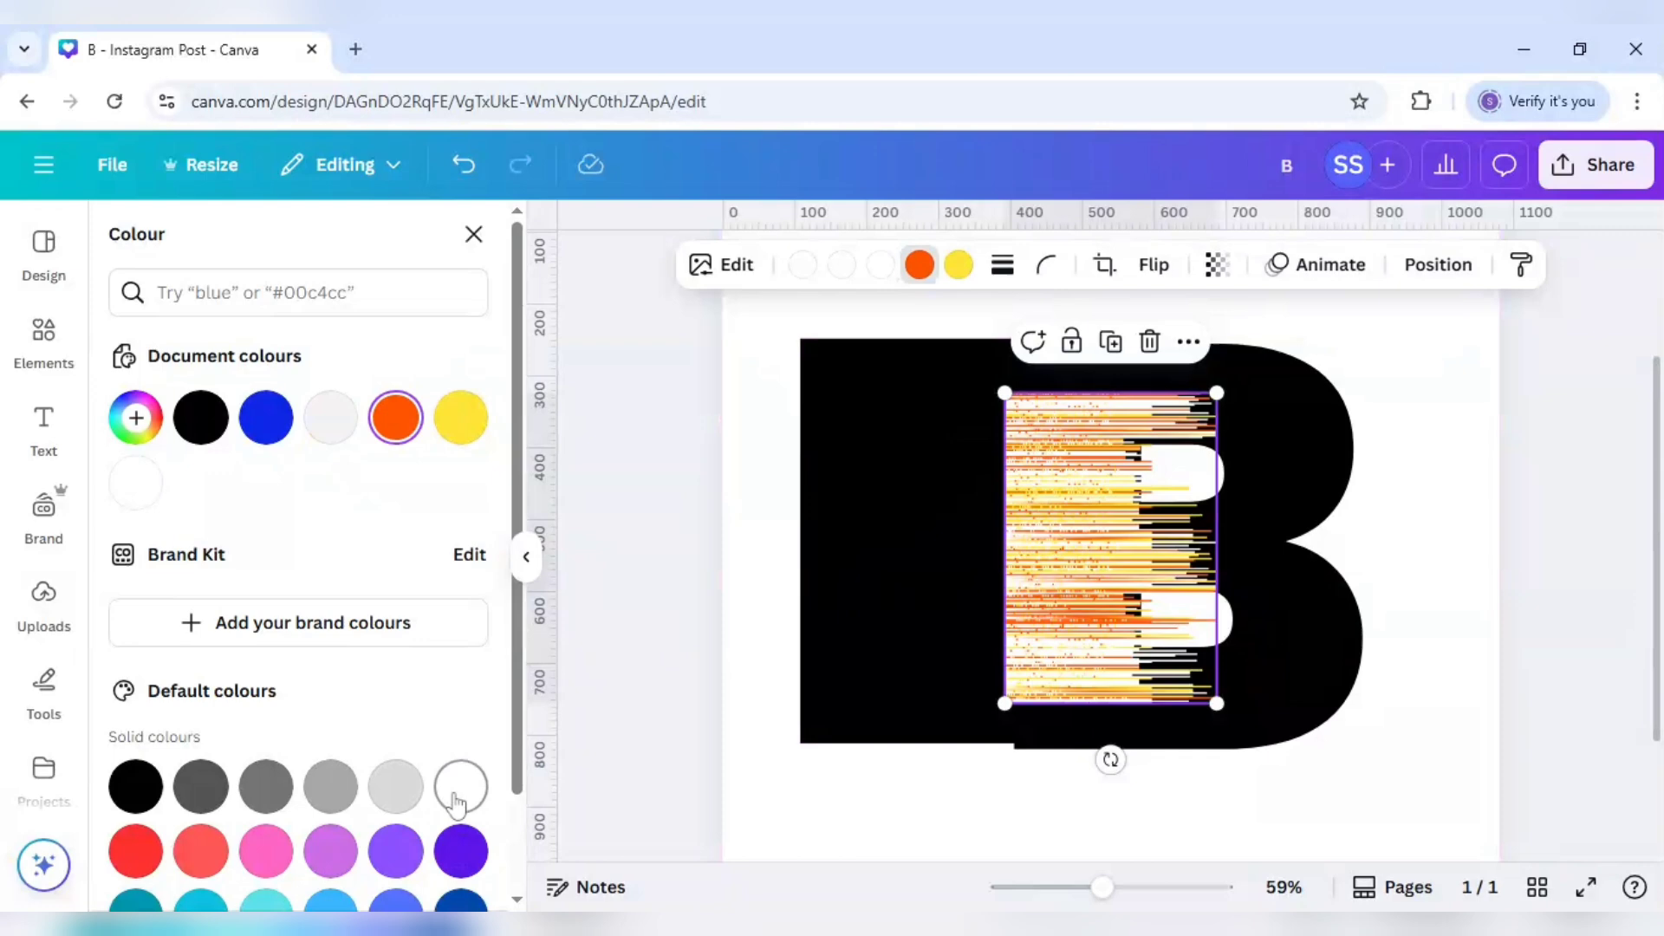
{"action": "left_click", "coordinate": [959, 264]}
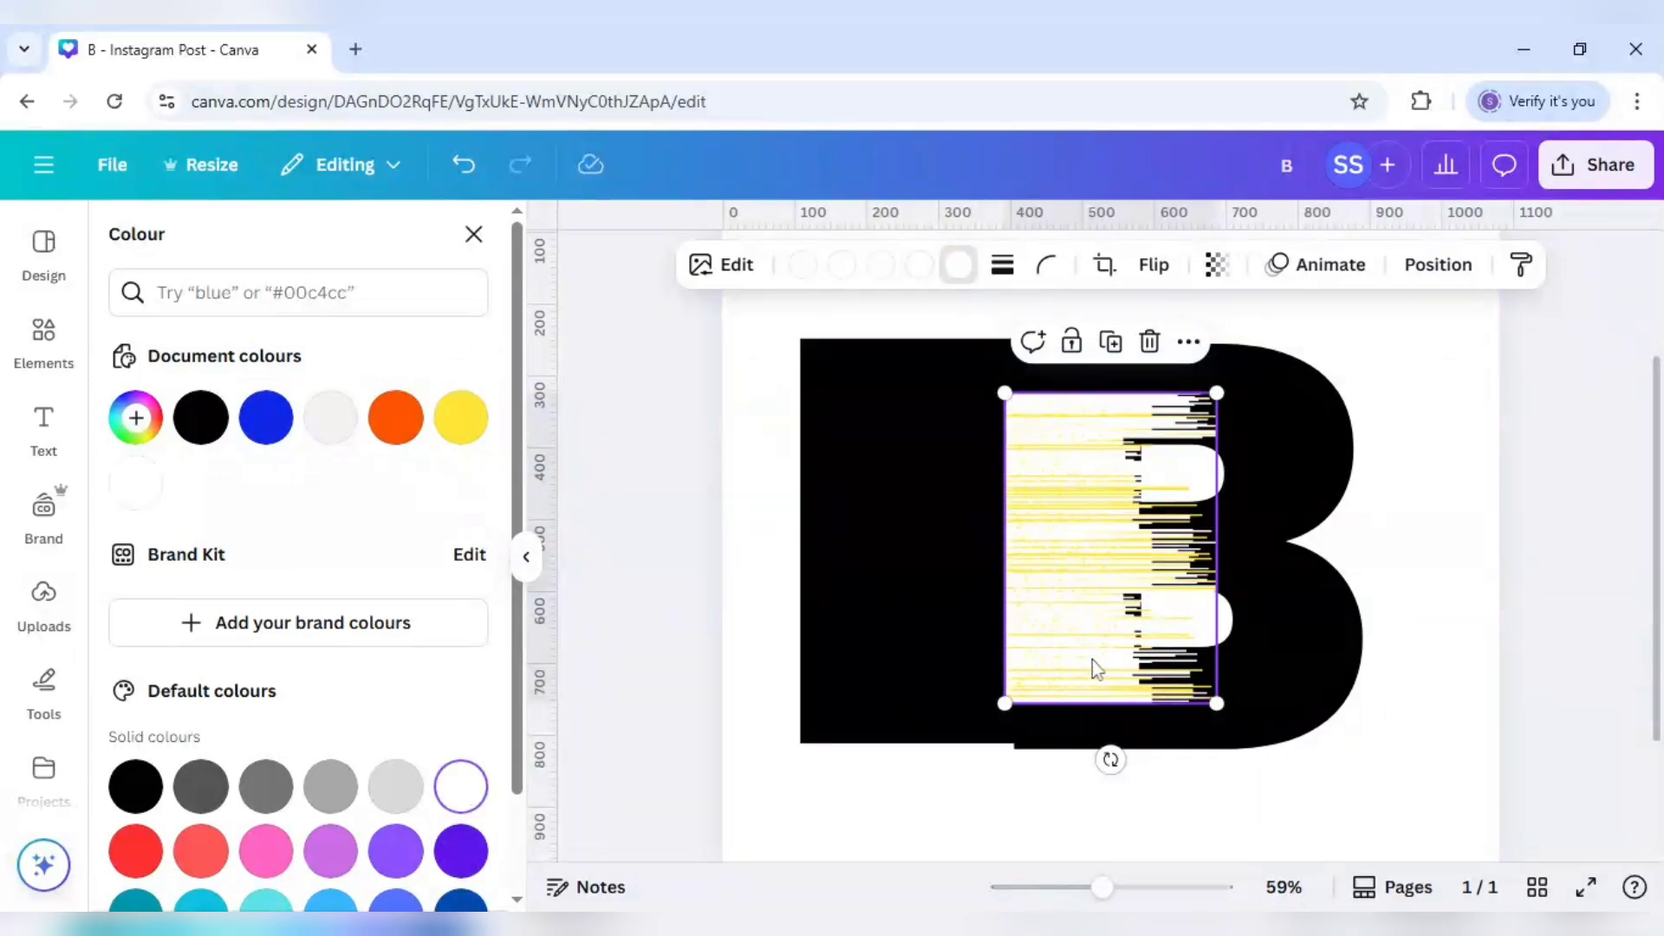
Move the glitch graphic onto the B's left stem, enlarged to the letter's full height
{"action": "left_click_drag", "start_coordinate": [1098, 666], "coordinate": [959, 606]}
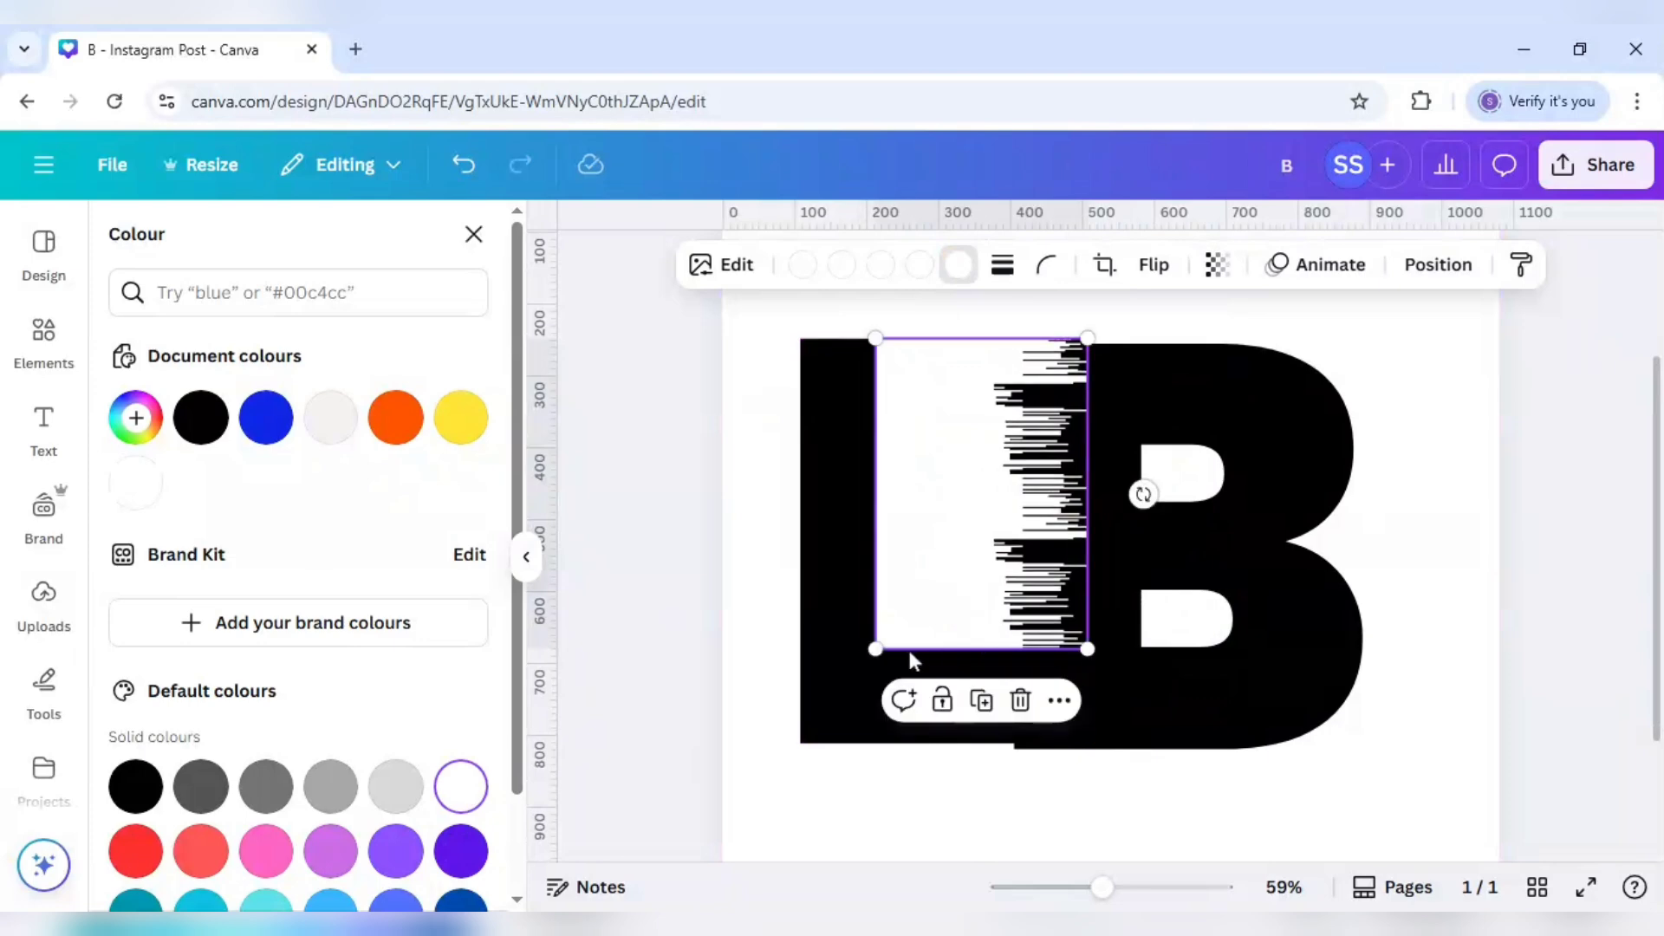
{"action": "left_click_drag", "start_coordinate": [875, 650], "coordinate": [807, 742]}
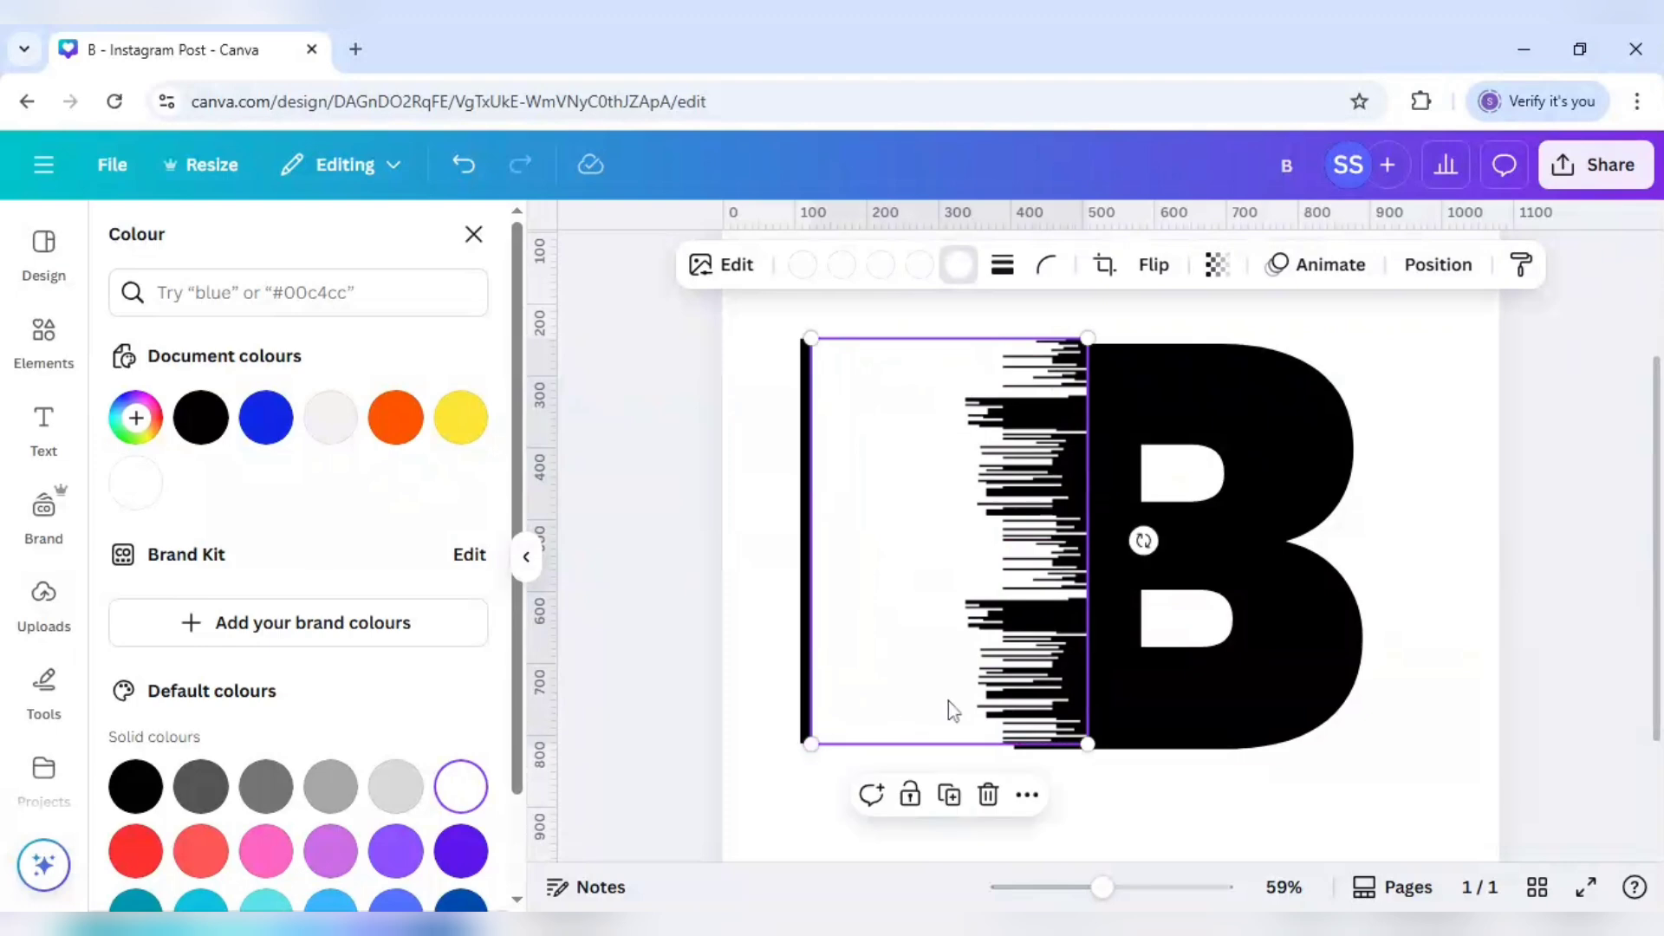
{"action": "mouse_move", "coordinate": [948, 702]}
{"action": "left_mouse_down"}
{"action": "mouse_move", "coordinate": [924, 699]}
{"action": "mouse_move", "coordinate": [947, 701]}
{"action": "left_mouse_up"}
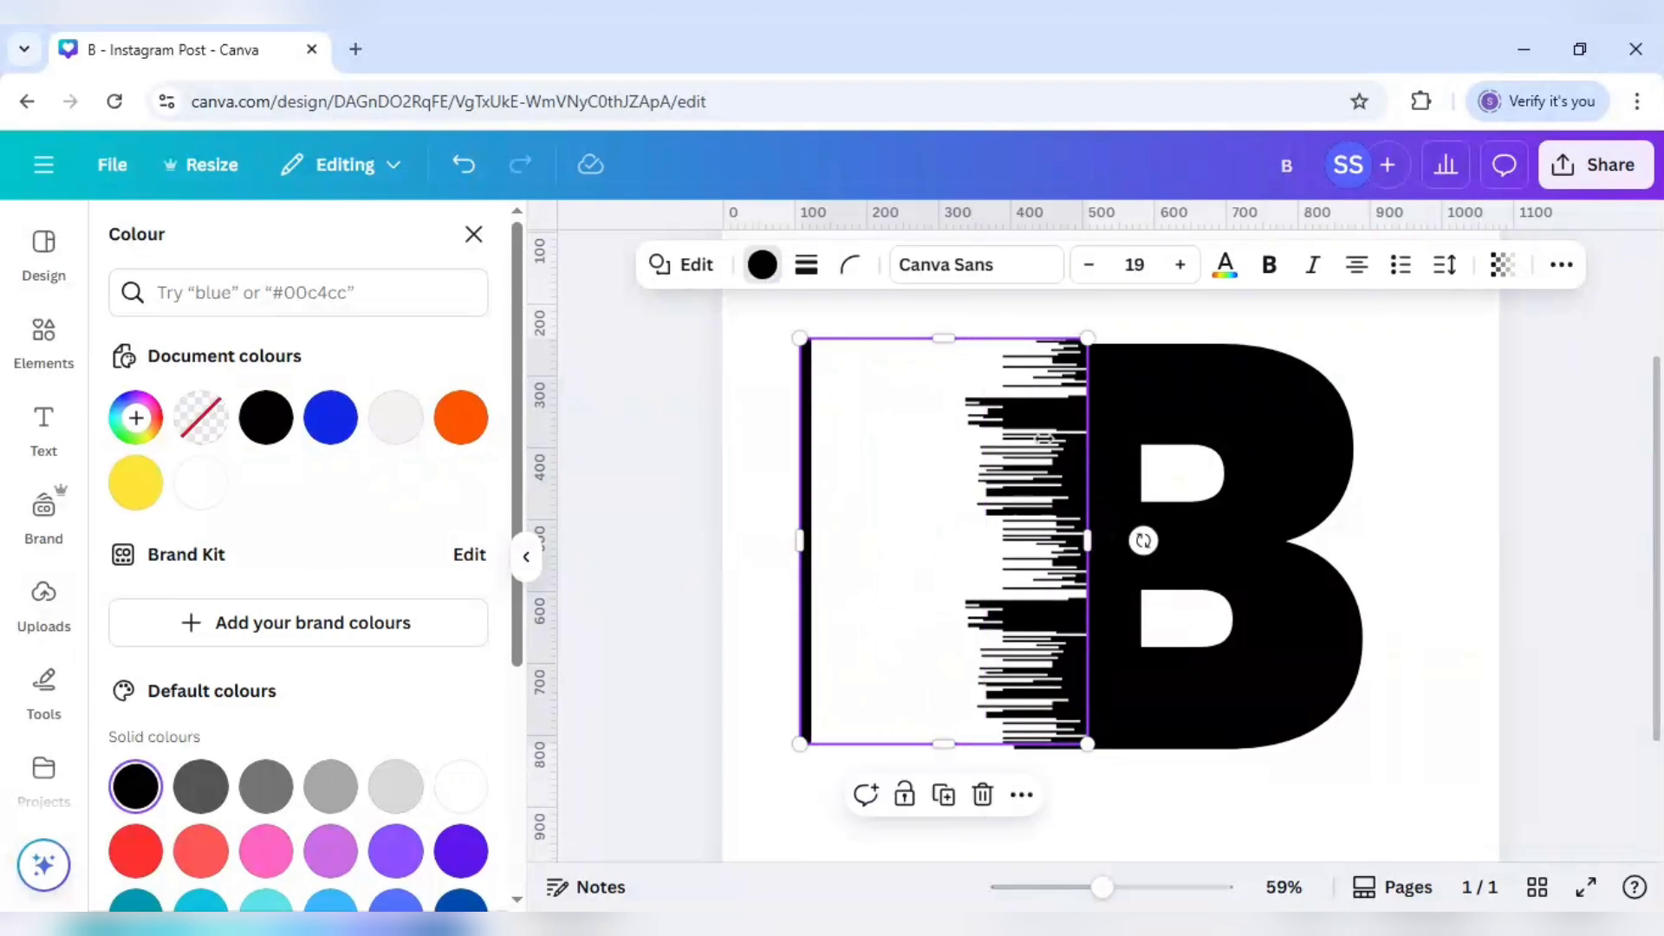
{"action": "left_click", "coordinate": [828, 486]}
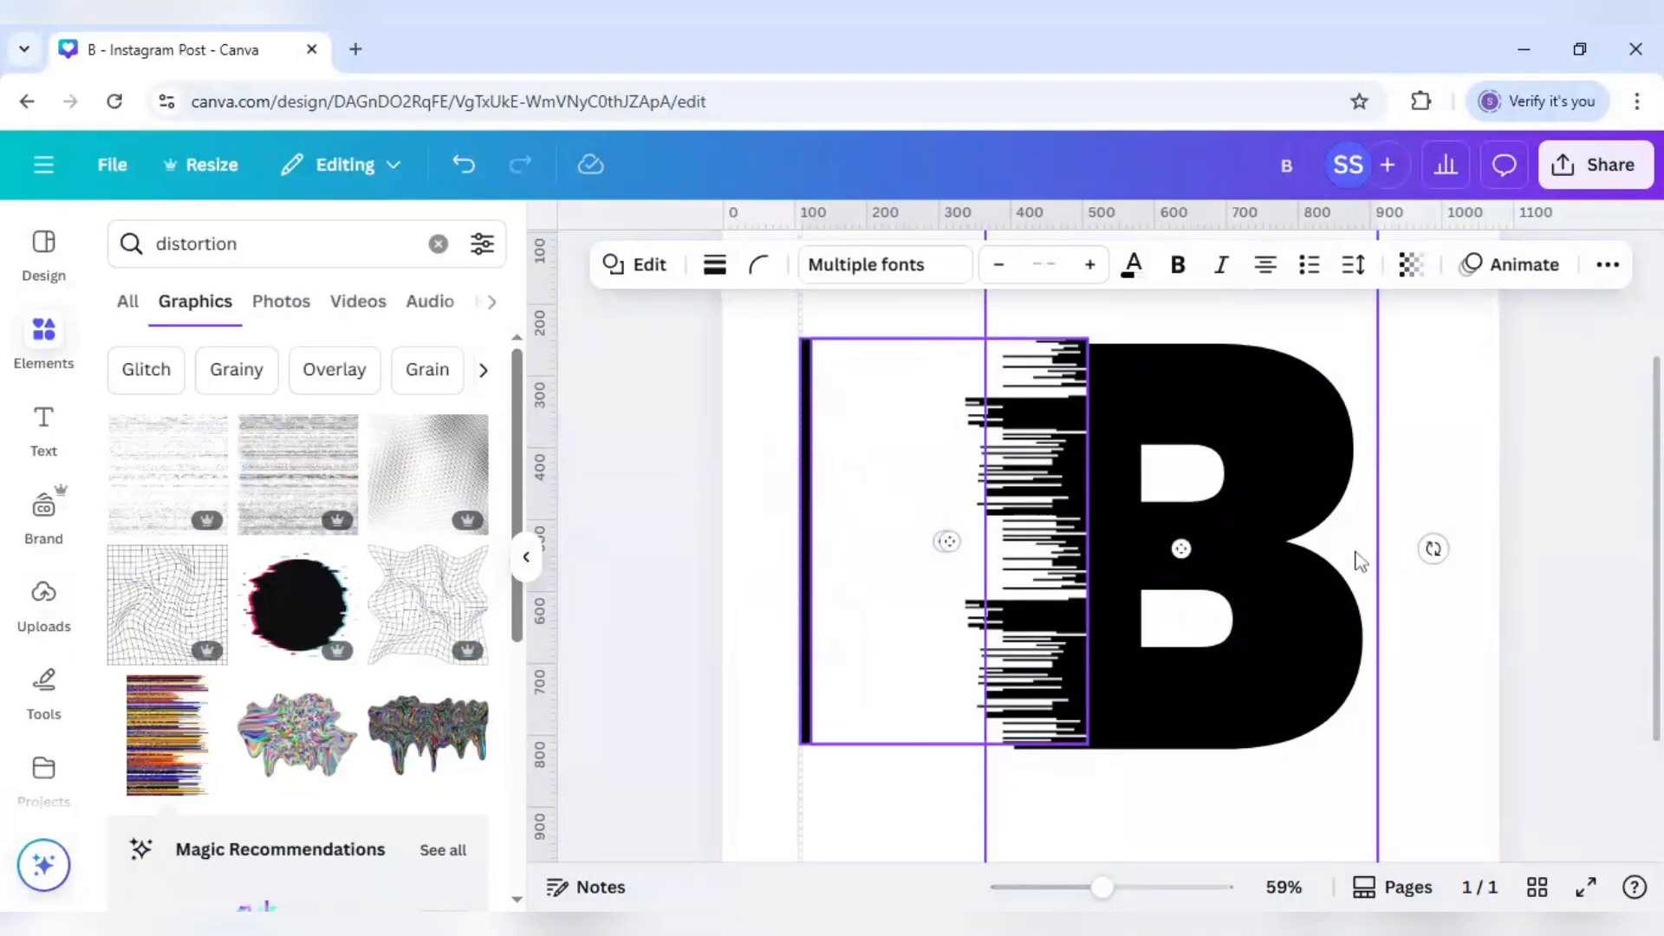
{"action": "left_click_drag", "start_coordinate": [817, 668], "coordinate": [792, 668]}
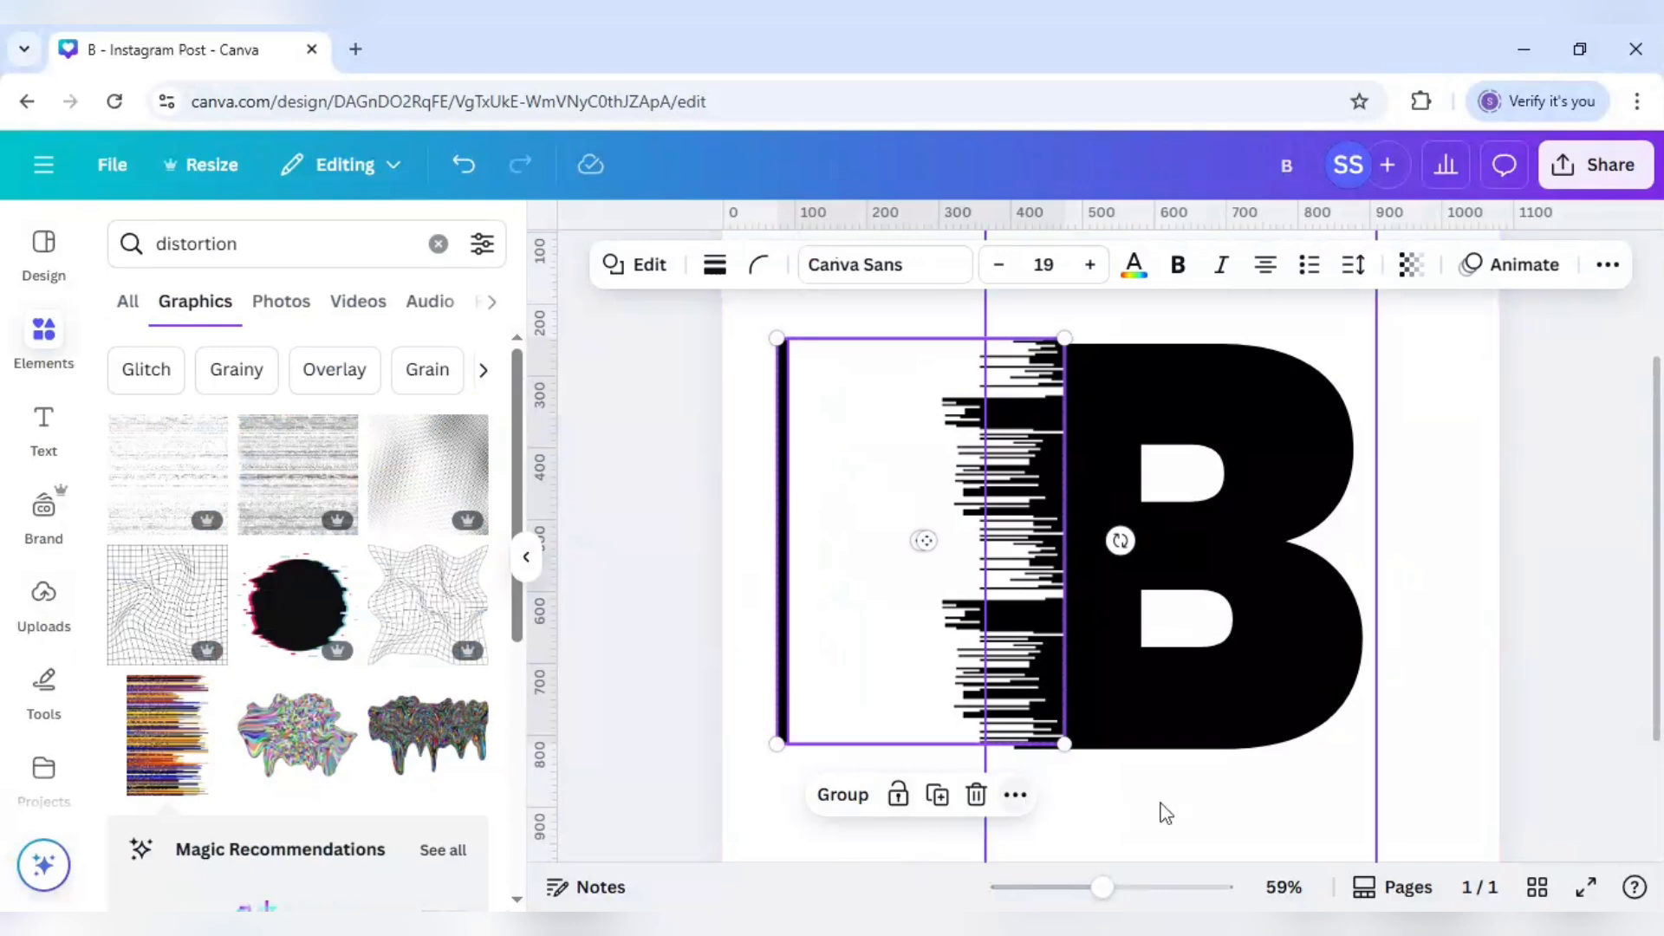
{"action": "key", "text": "Left"}
{"action": "key", "text": "Left"}
{"action": "key", "text": "Left"}
{"action": "key", "text": "Left"}
{"action": "key", "text": "Left"}
{"action": "key", "text": "Left"}
{"action": "key", "text": "Left"}
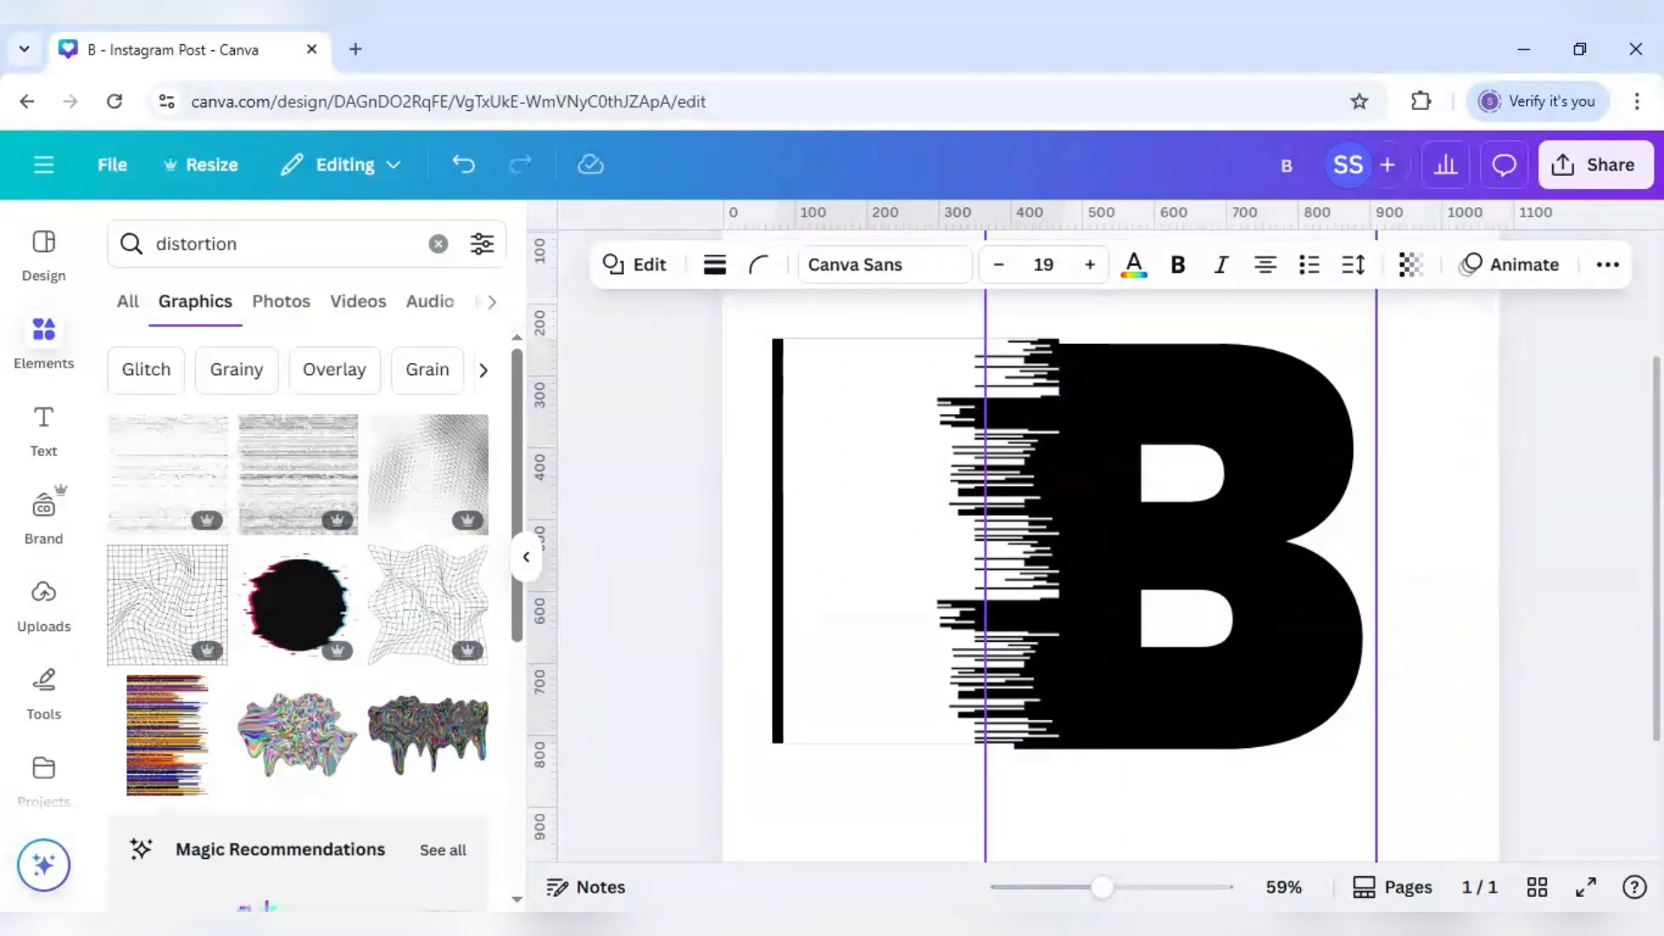
Trim the glitch graphic's empty left side and resize it from its top-left corner
{"action": "left_click", "coordinate": [1423, 747]}
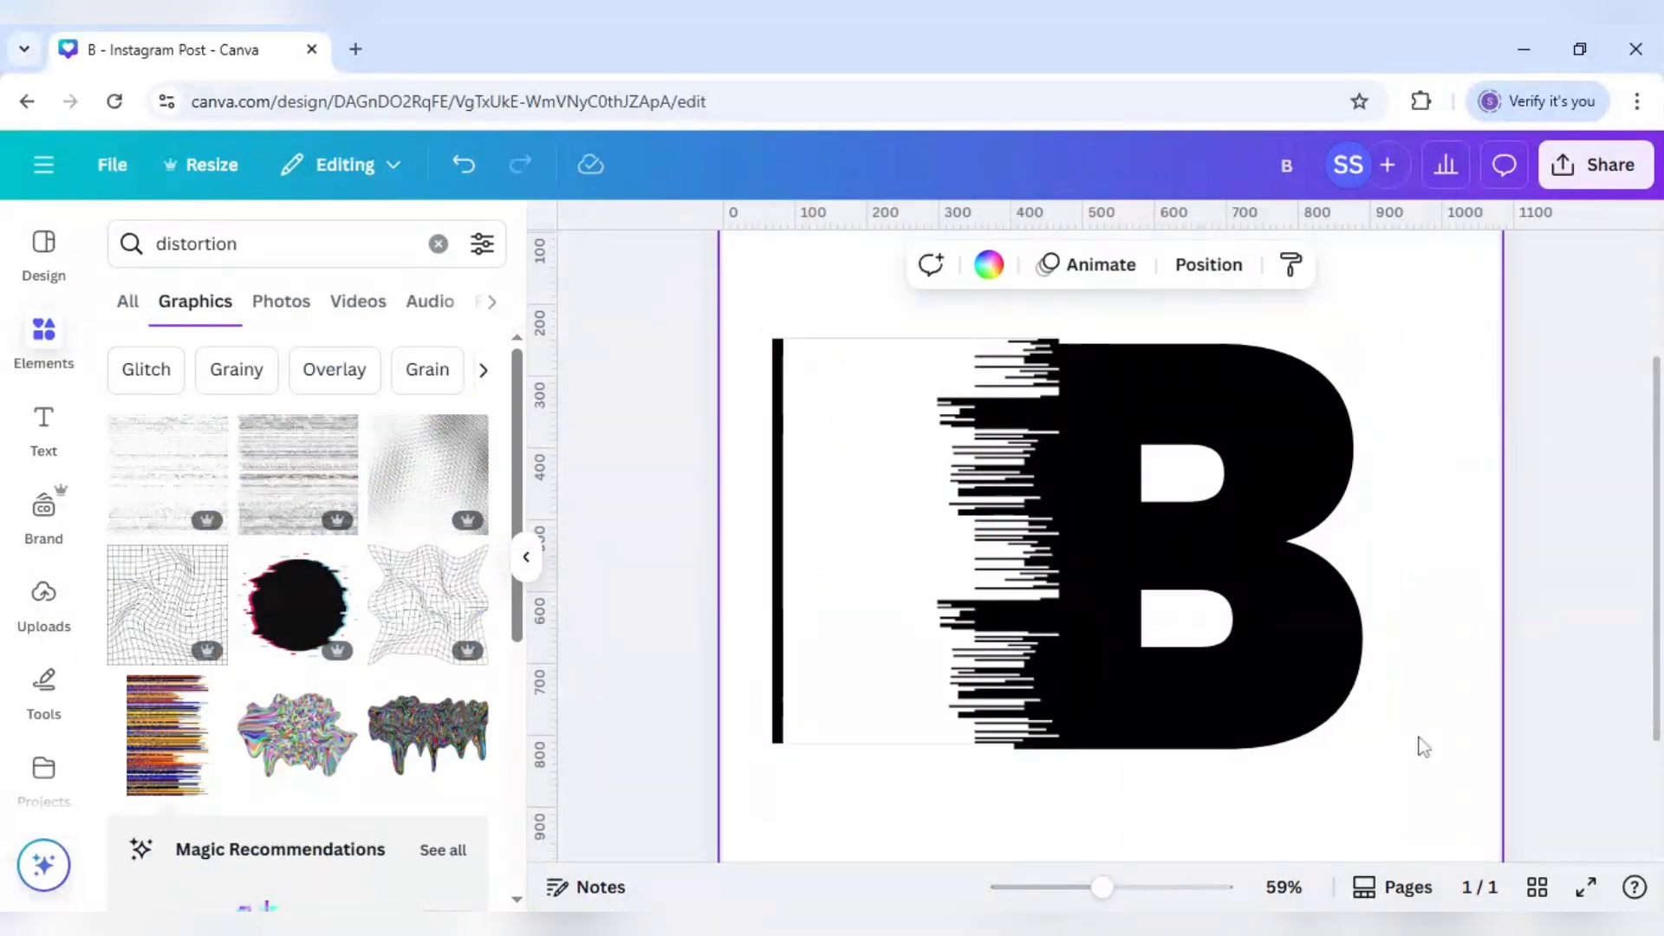
{"action": "left_click", "coordinate": [808, 559]}
{"action": "left_click", "coordinate": [765, 520]}
{"action": "left_click", "coordinate": [773, 524]}
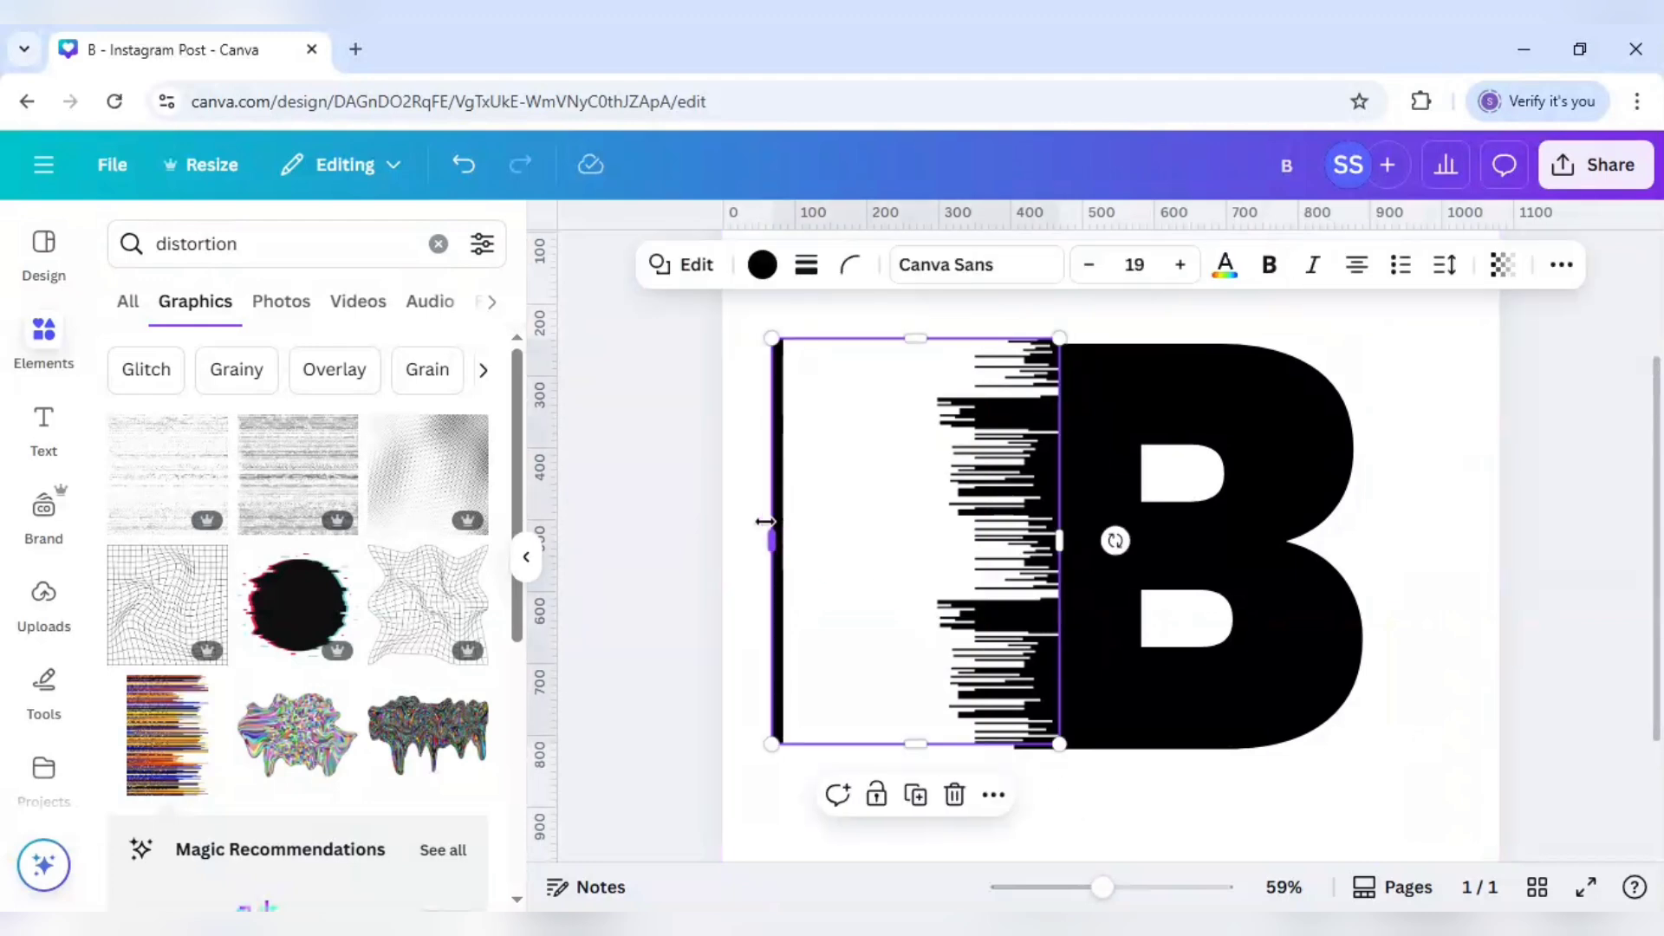
{"action": "left_click_drag", "start_coordinate": [769, 528], "coordinate": [806, 532]}
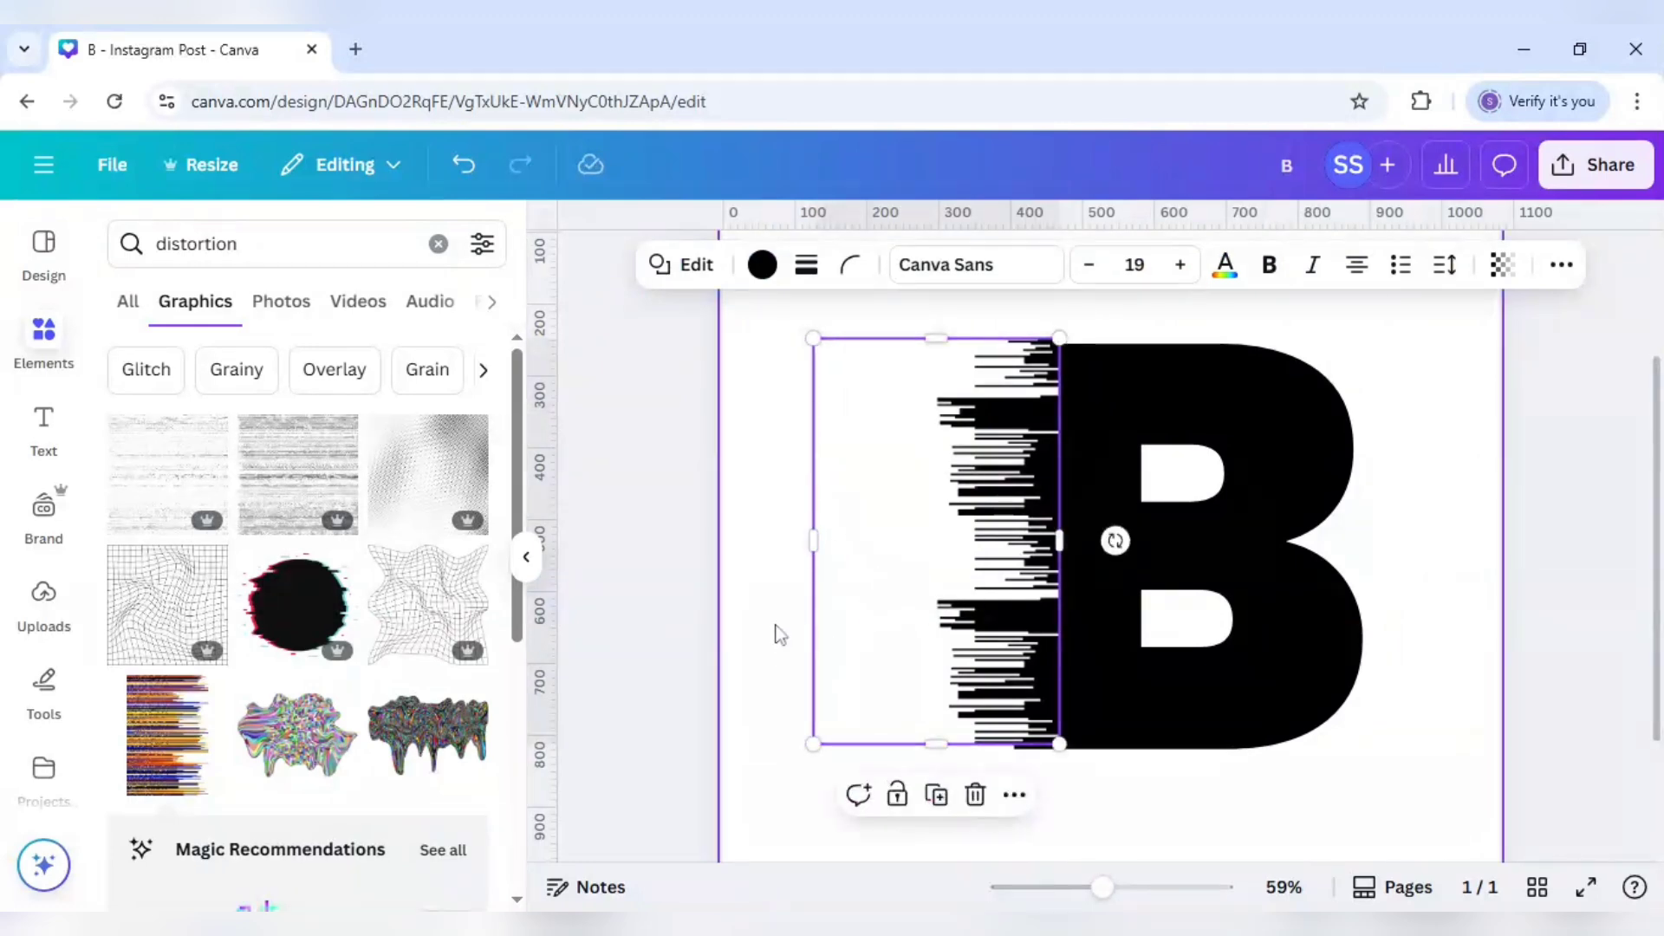
{"action": "scroll", "coordinate": [976, 753], "scroll_direction": "down", "scroll_amount": 3}
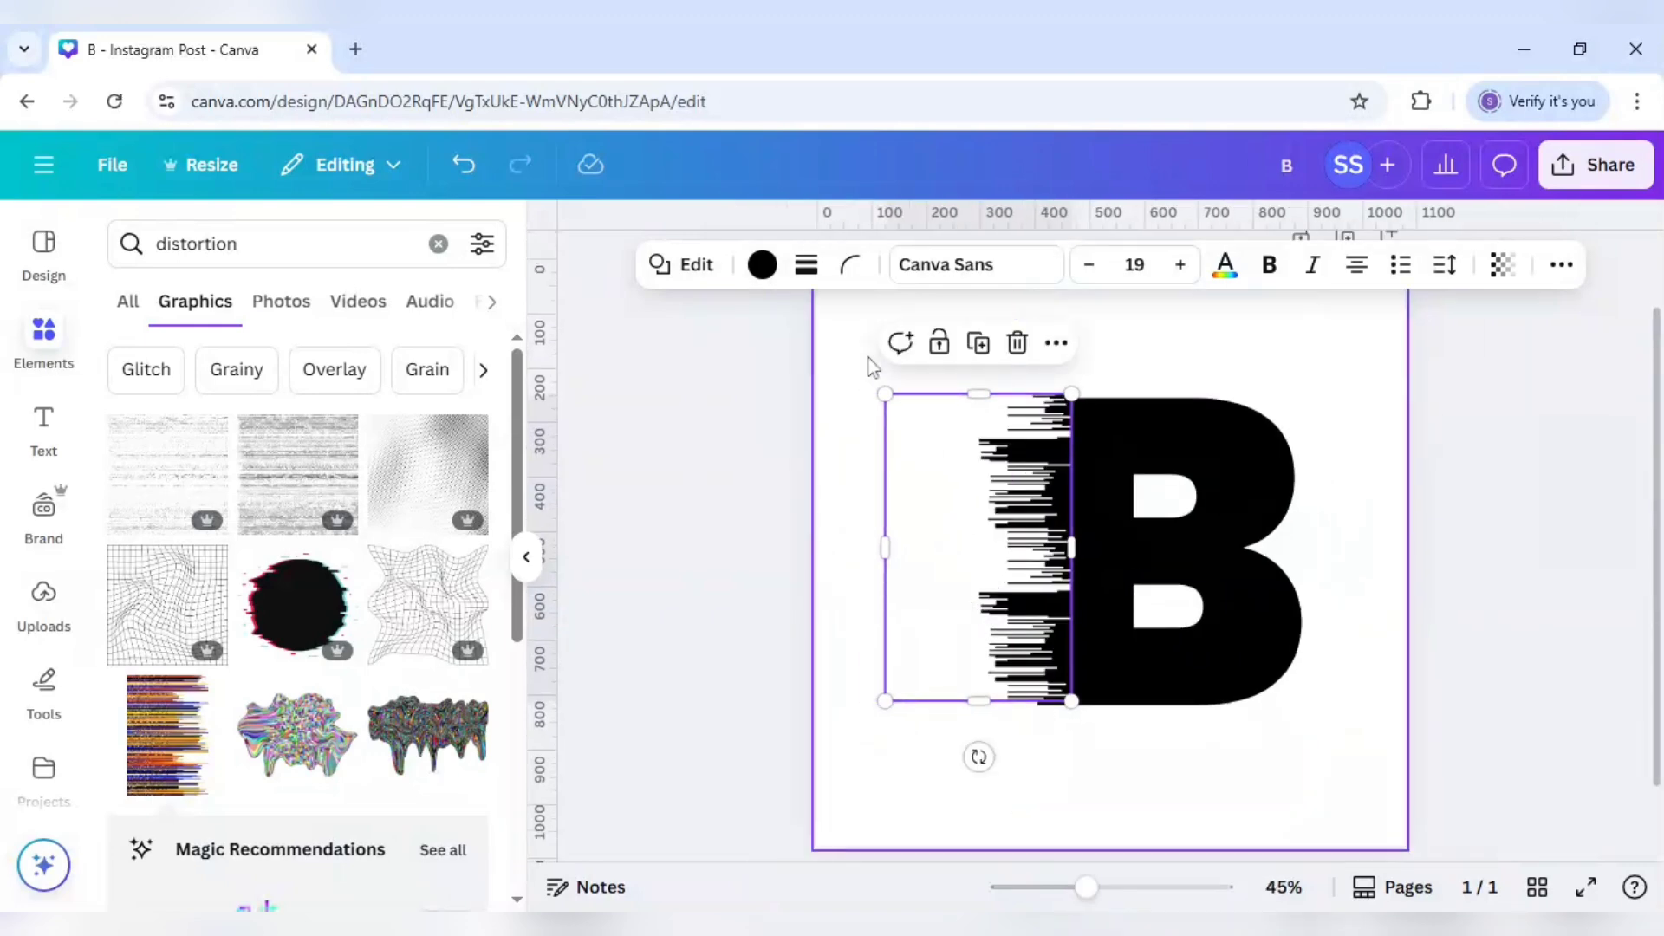
{"action": "left_click", "coordinate": [871, 366]}
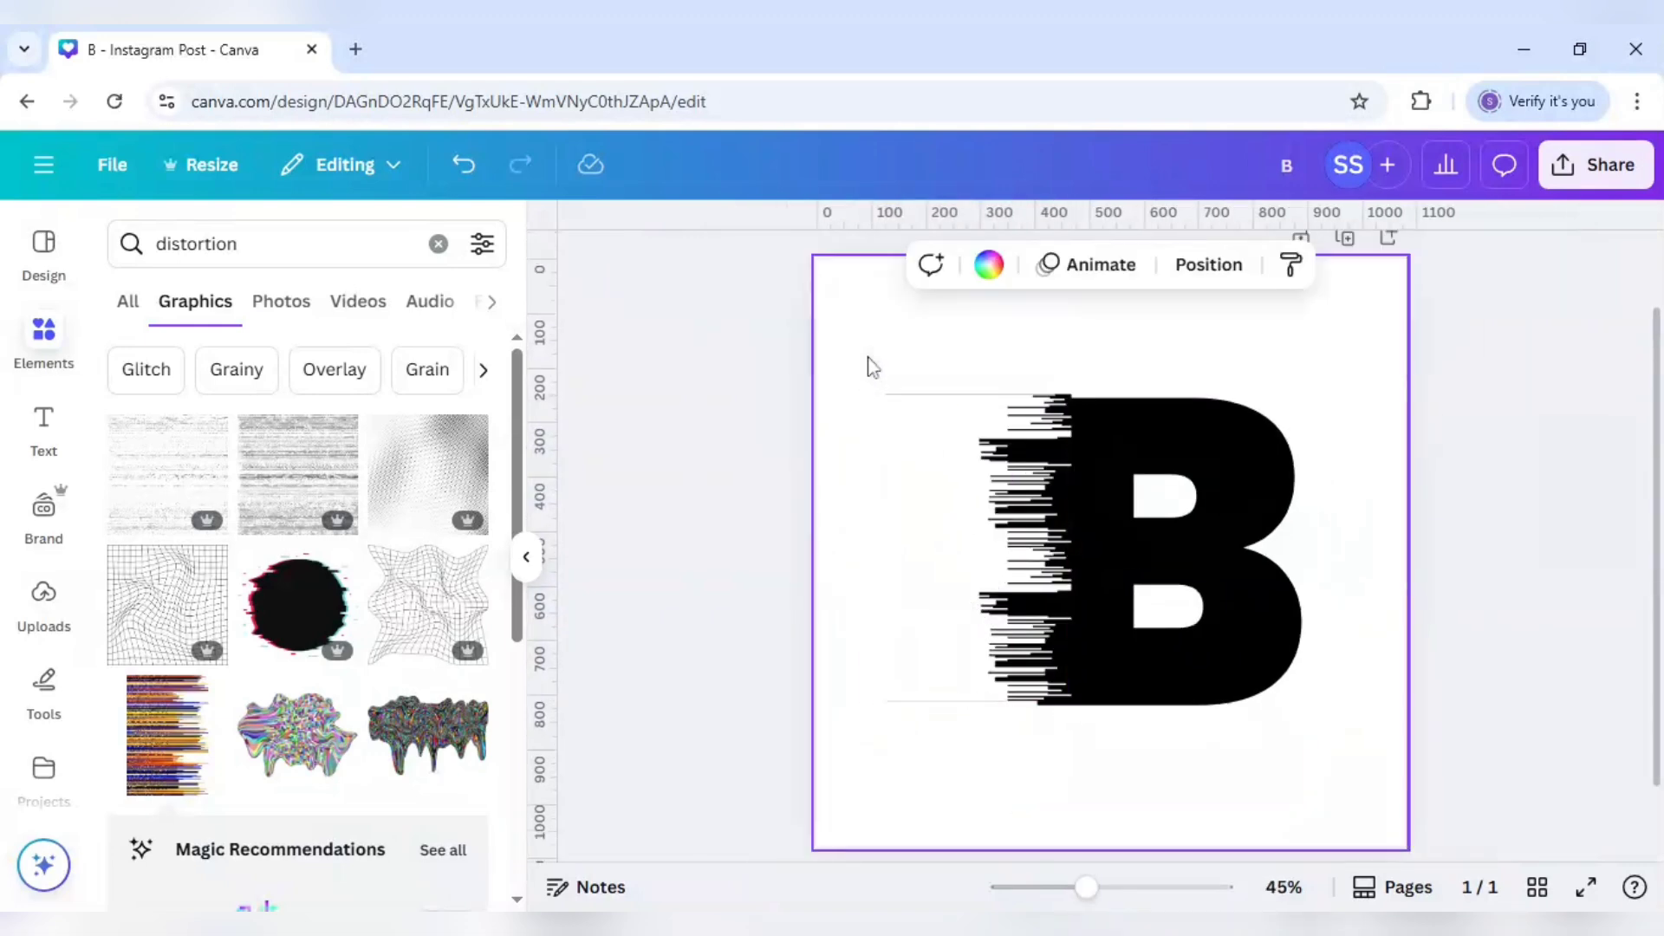
{"action": "left_click", "coordinate": [912, 451]}
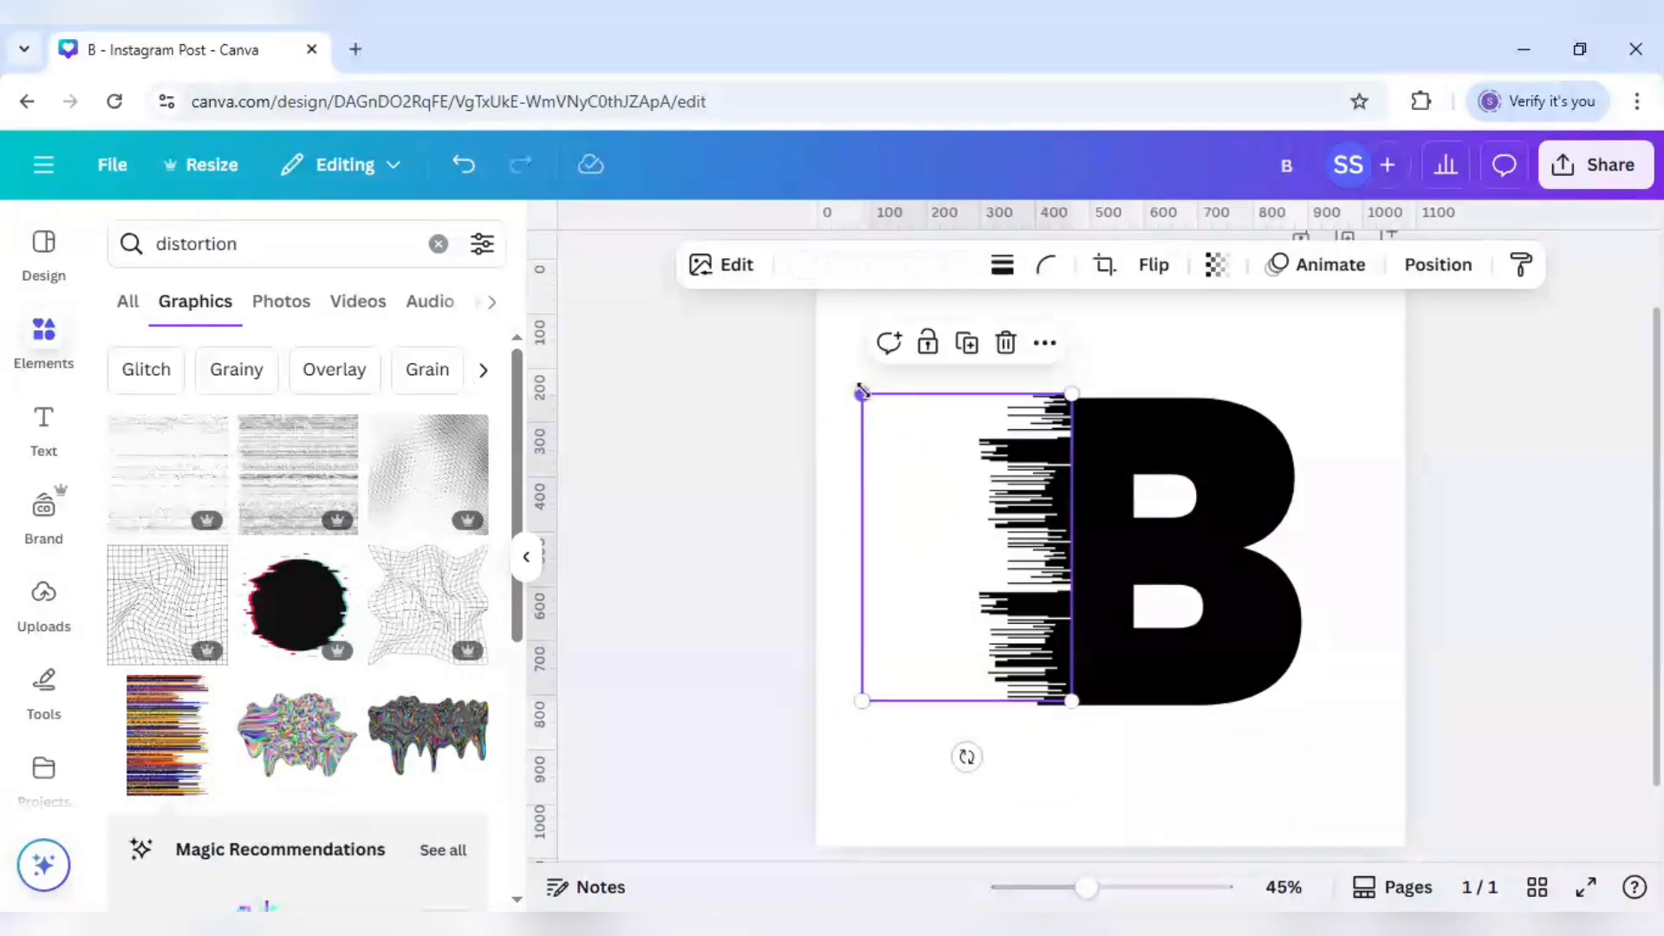
{"action": "left_click_drag", "start_coordinate": [860, 391], "coordinate": [856, 386]}
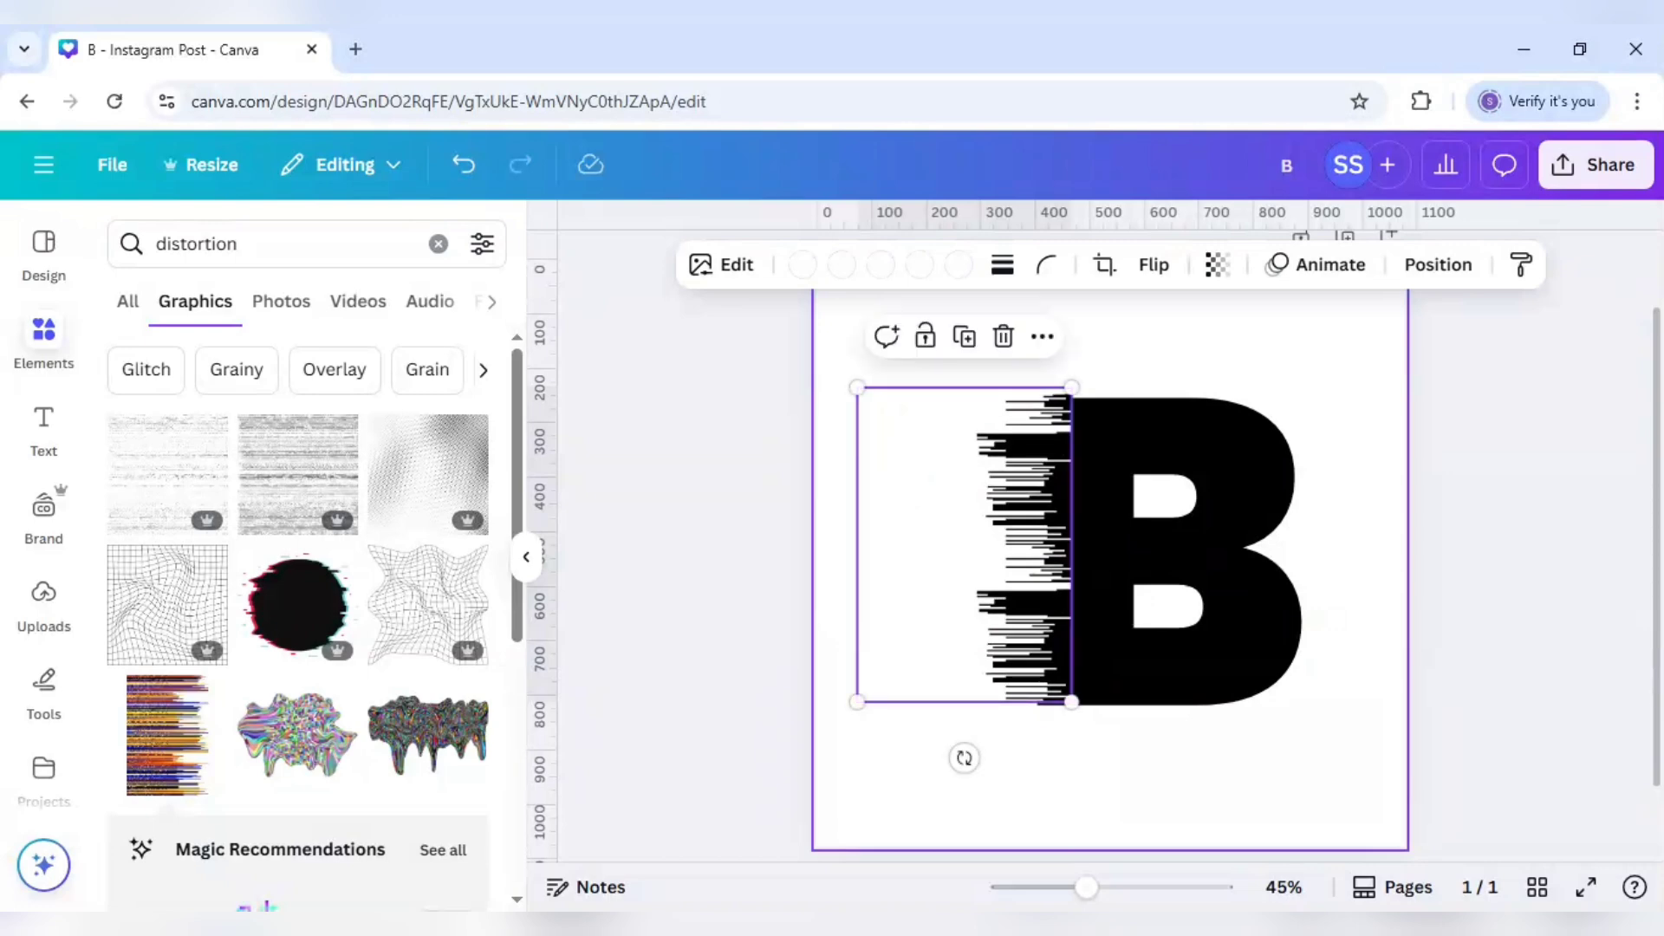
Zoom to 75% to inspect the glitched B, then zoom back out to the whole page
{"action": "left_click", "coordinate": [843, 458]}
{"action": "left_click_drag", "start_coordinate": [1092, 897], "coordinate": [1118, 899]}
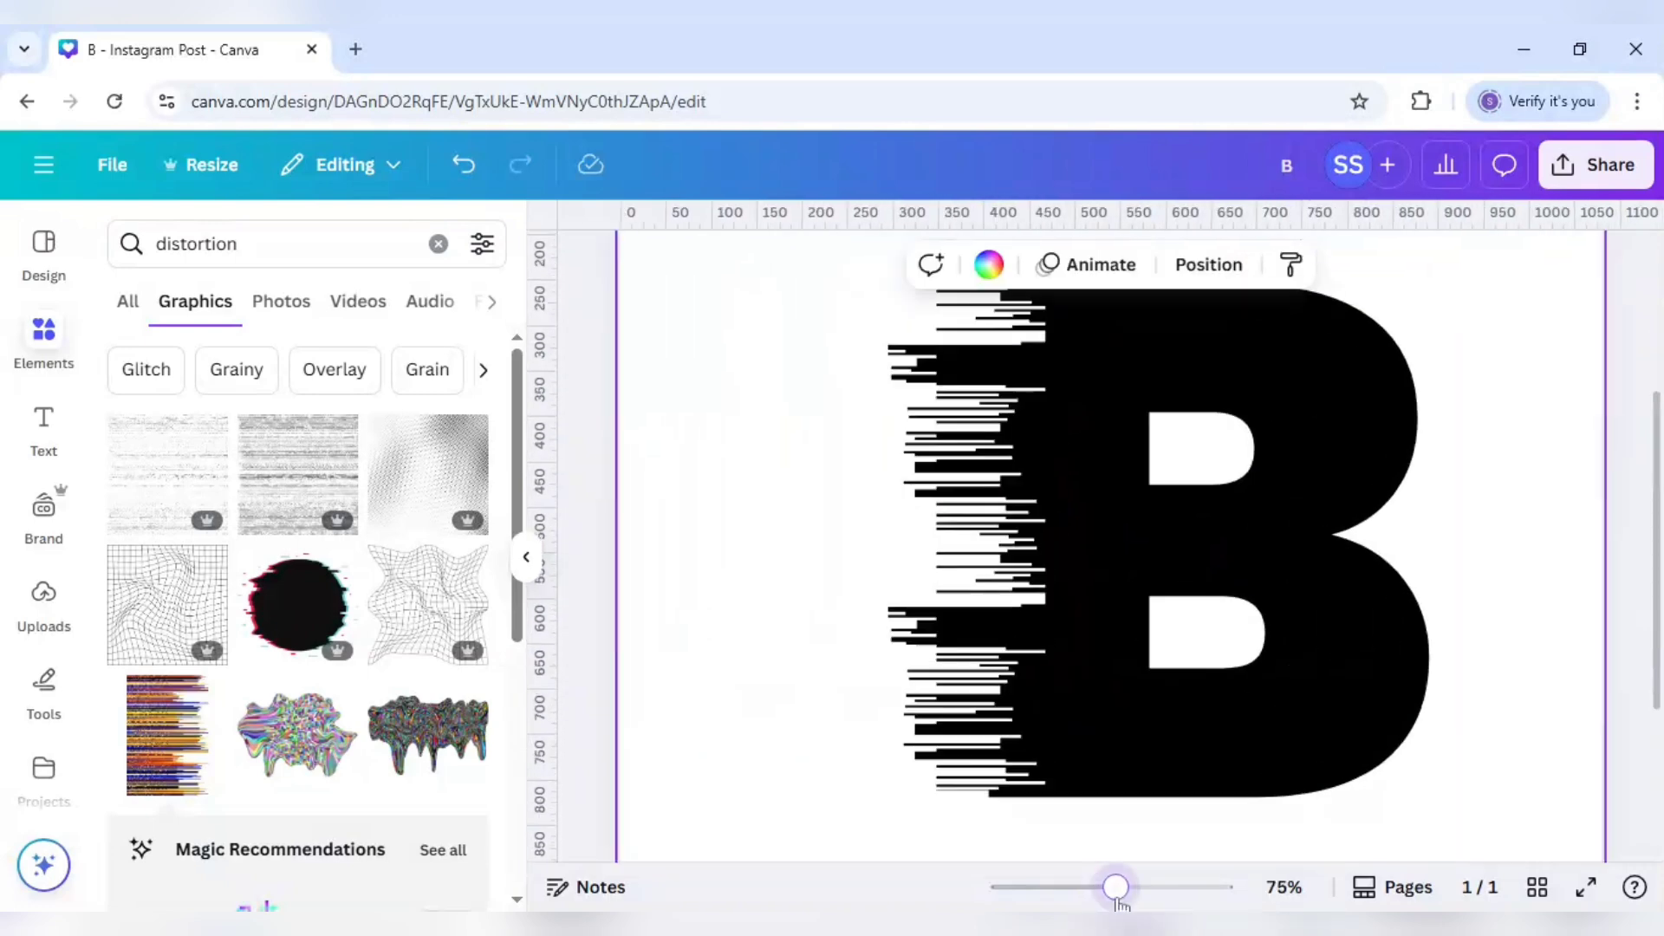
{"action": "scroll", "coordinate": [1112, 763], "scroll_direction": "up", "scroll_amount": 2}
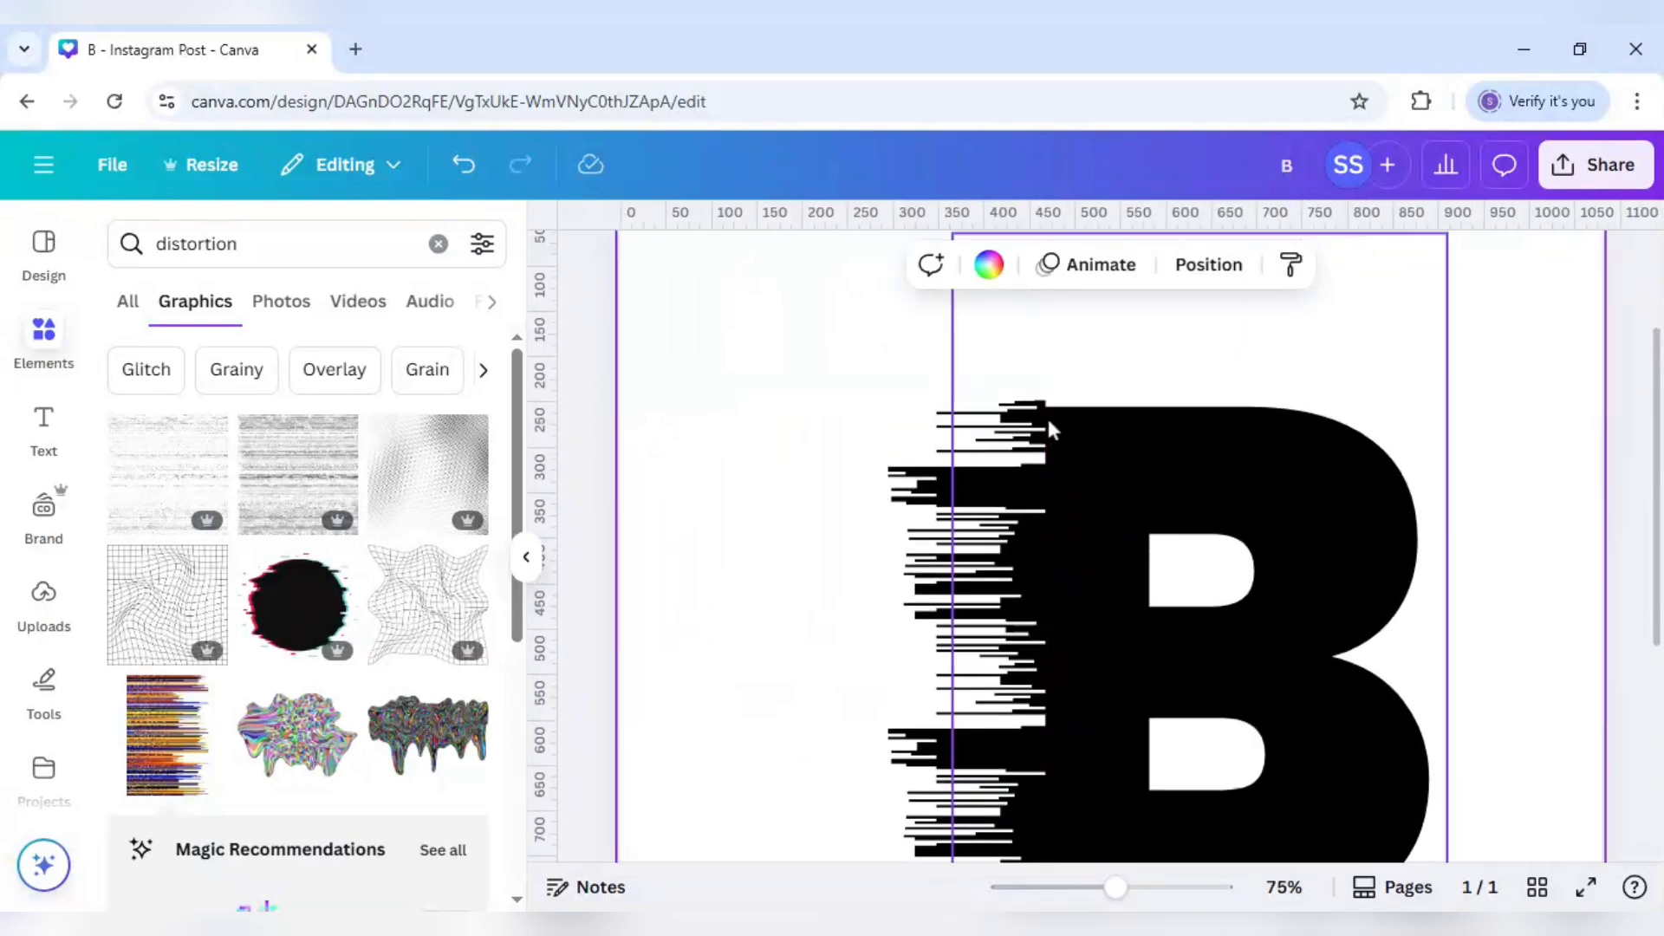
{"action": "scroll", "coordinate": [1043, 507], "scroll_direction": "down", "scroll_amount": 2}
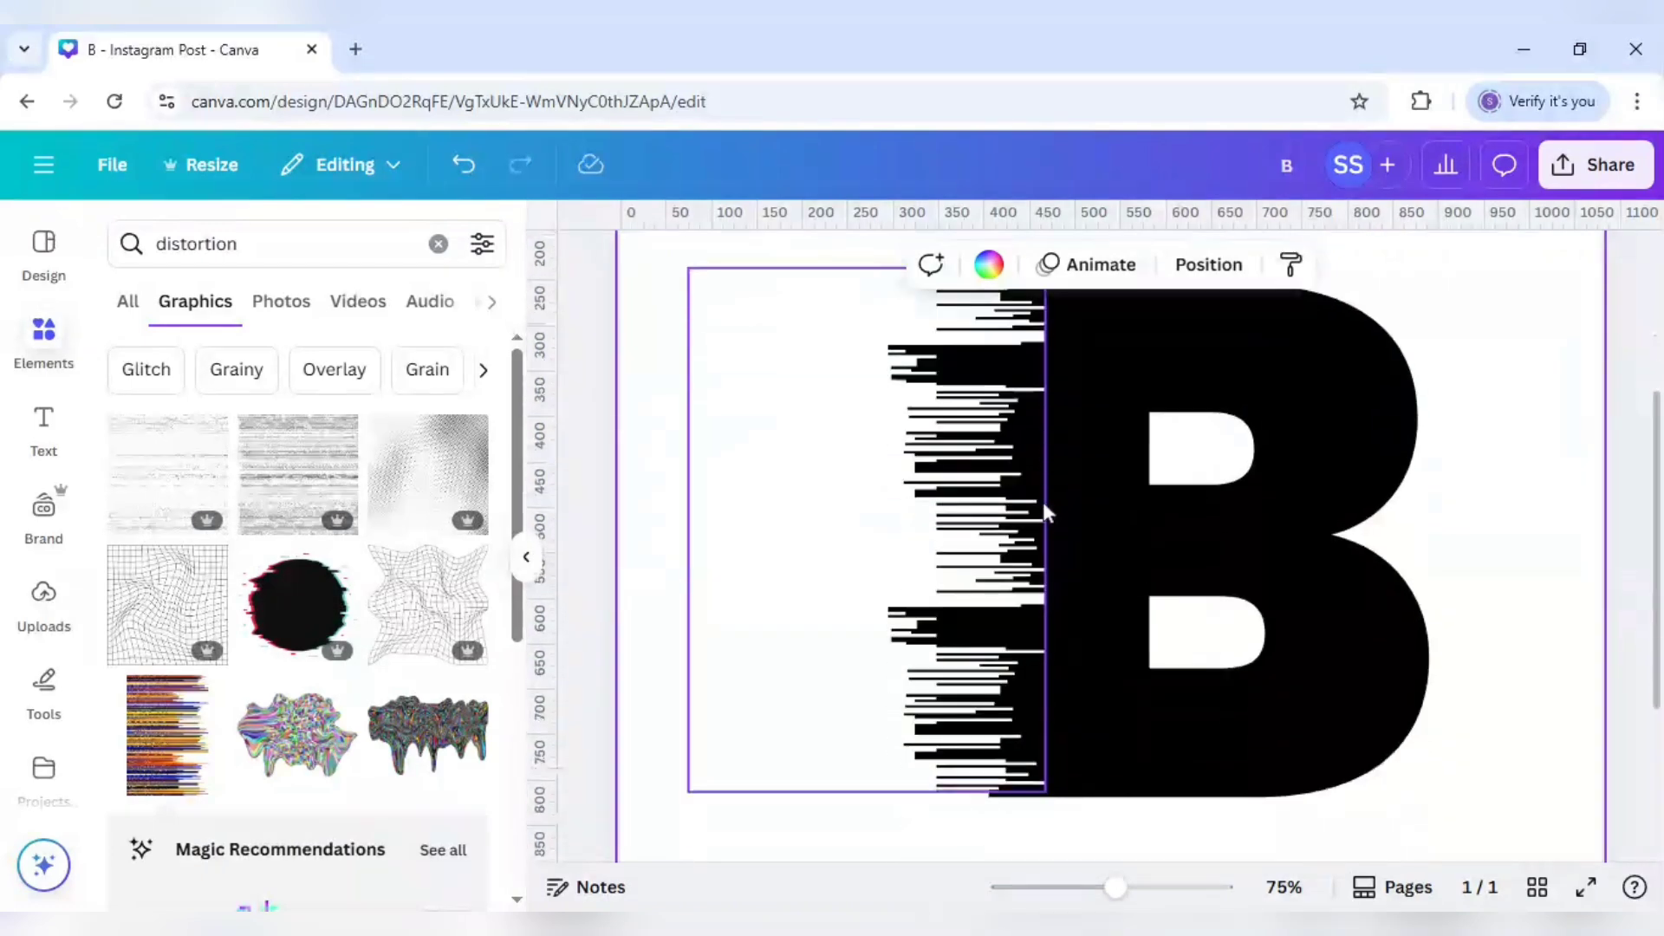
{"action": "scroll", "coordinate": [1043, 506], "scroll_direction": "up", "scroll_amount": 2}
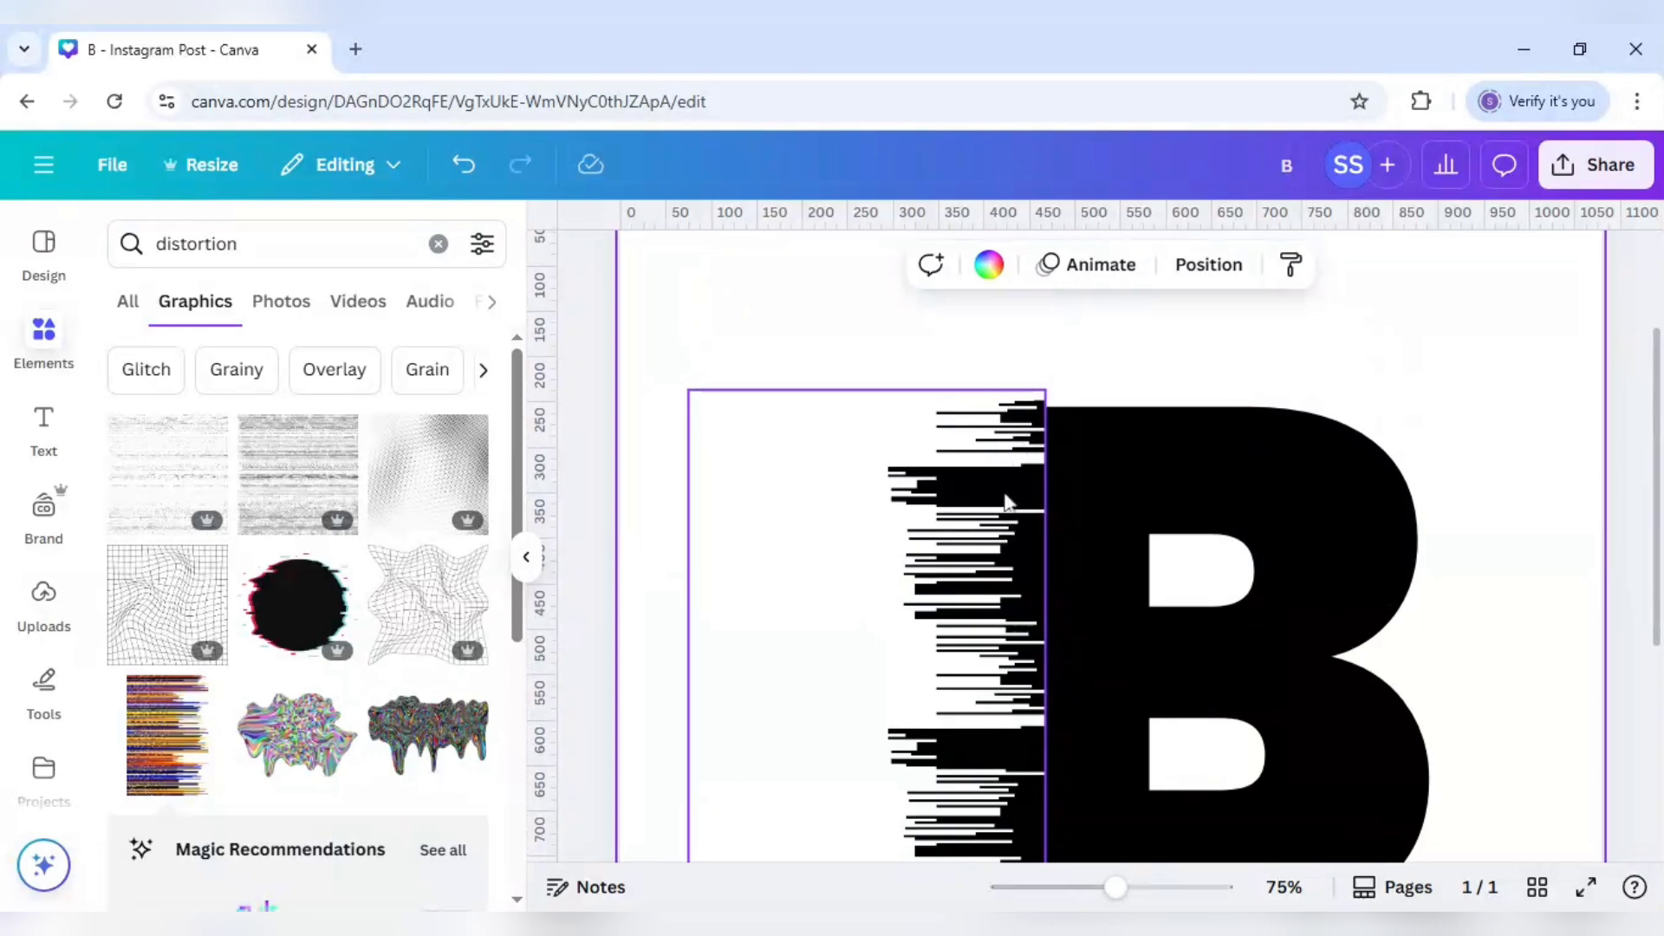
{"action": "scroll", "coordinate": [1005, 500], "scroll_direction": "down", "scroll_amount": 2}
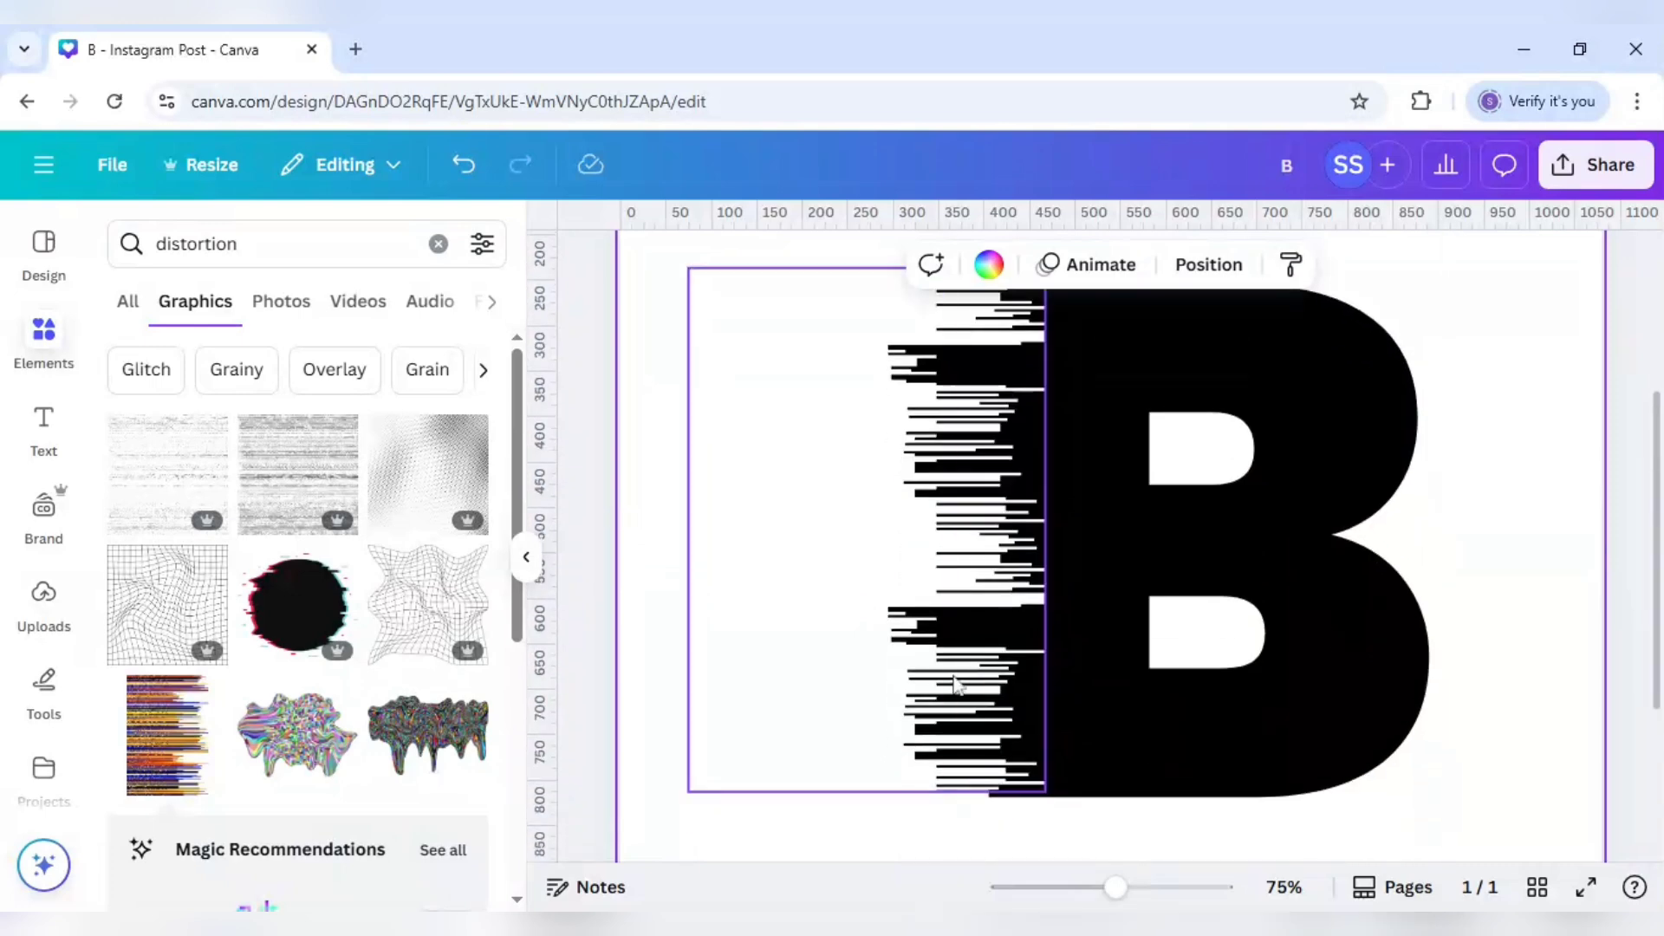
{"action": "scroll", "coordinate": [994, 501], "scroll_direction": "up", "scroll_amount": 2}
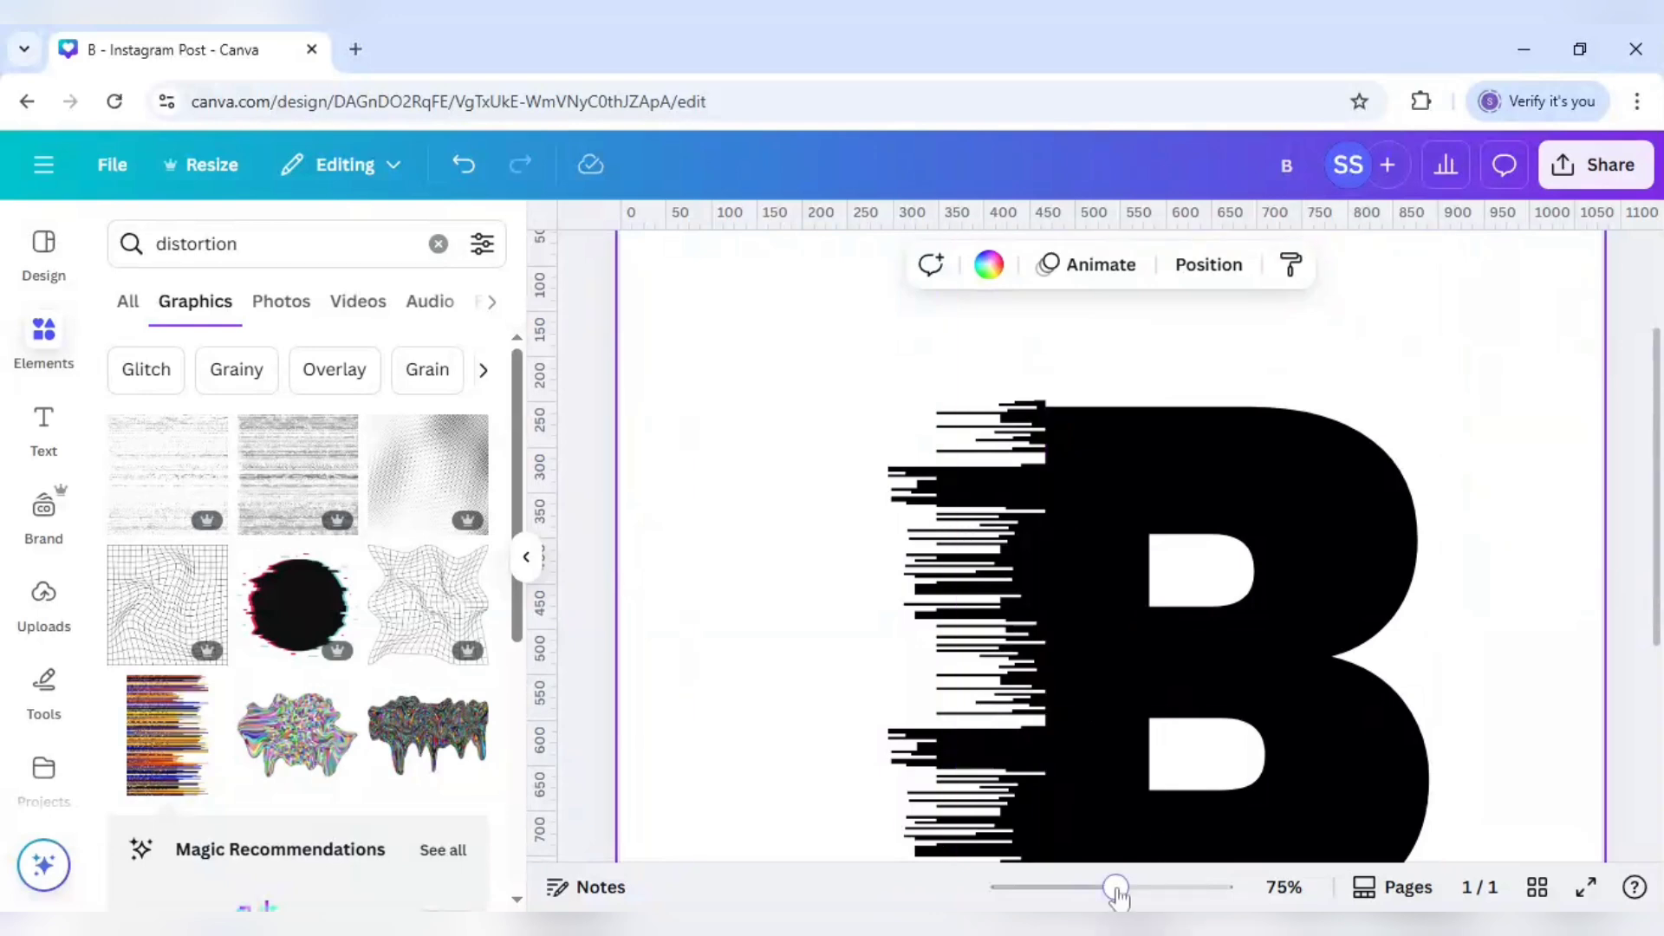
{"action": "left_click_drag", "start_coordinate": [1113, 892], "coordinate": [1089, 889]}
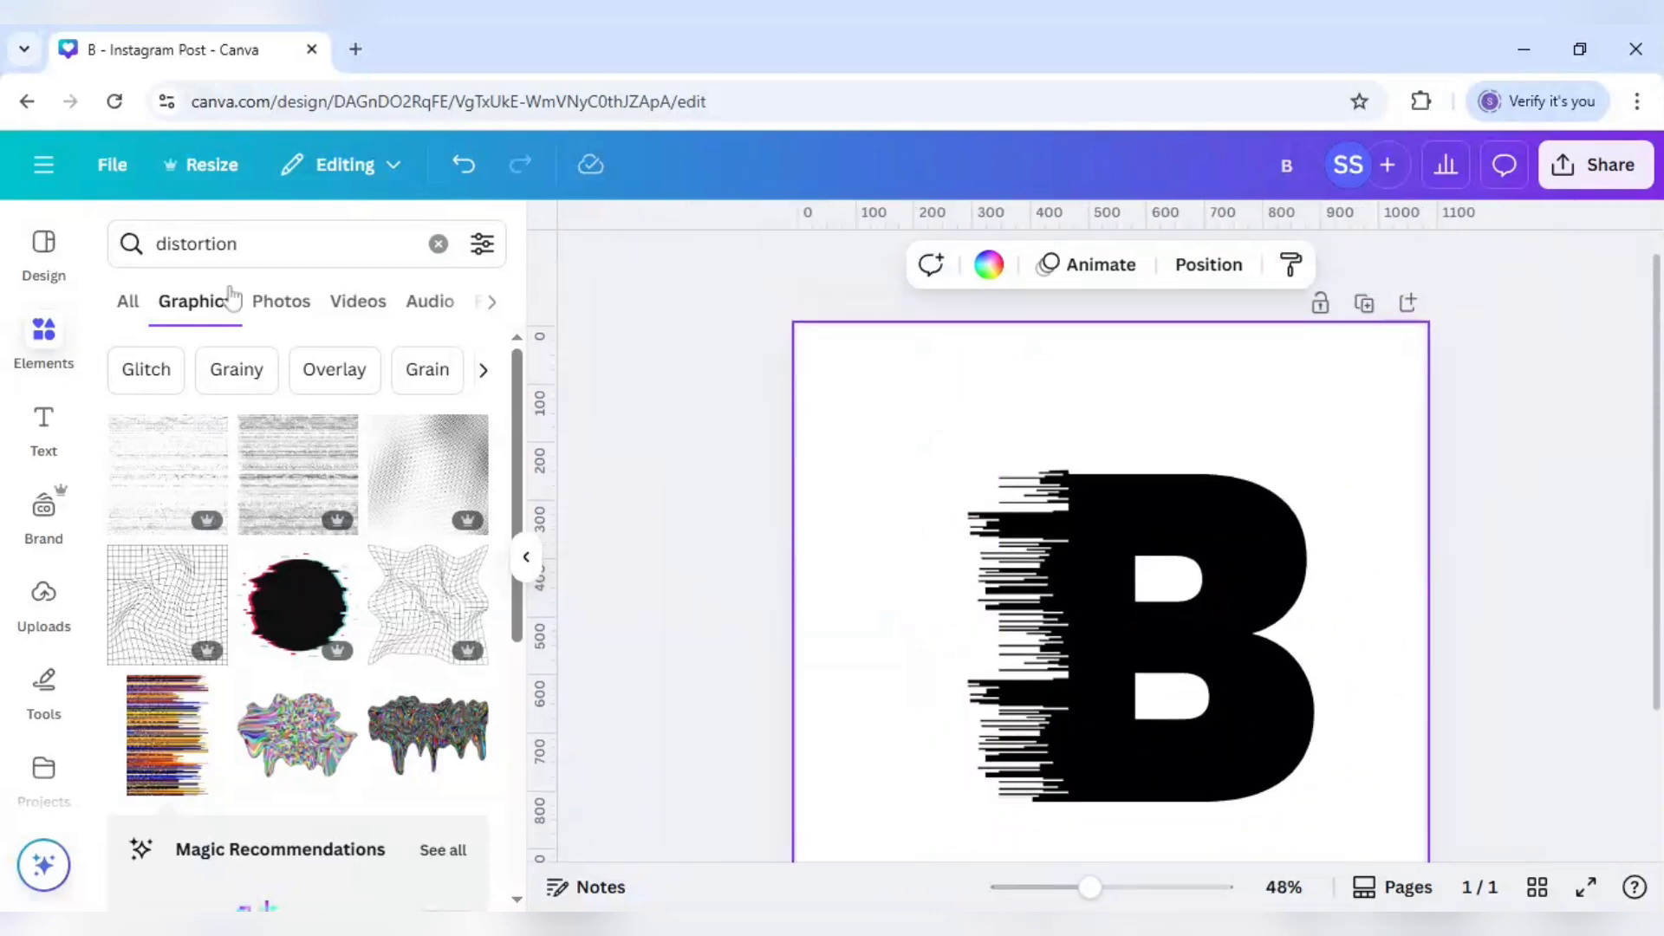
Replace the distortion search with 'male portrait' and show all the photo results
{"action": "left_click", "coordinate": [439, 245]}
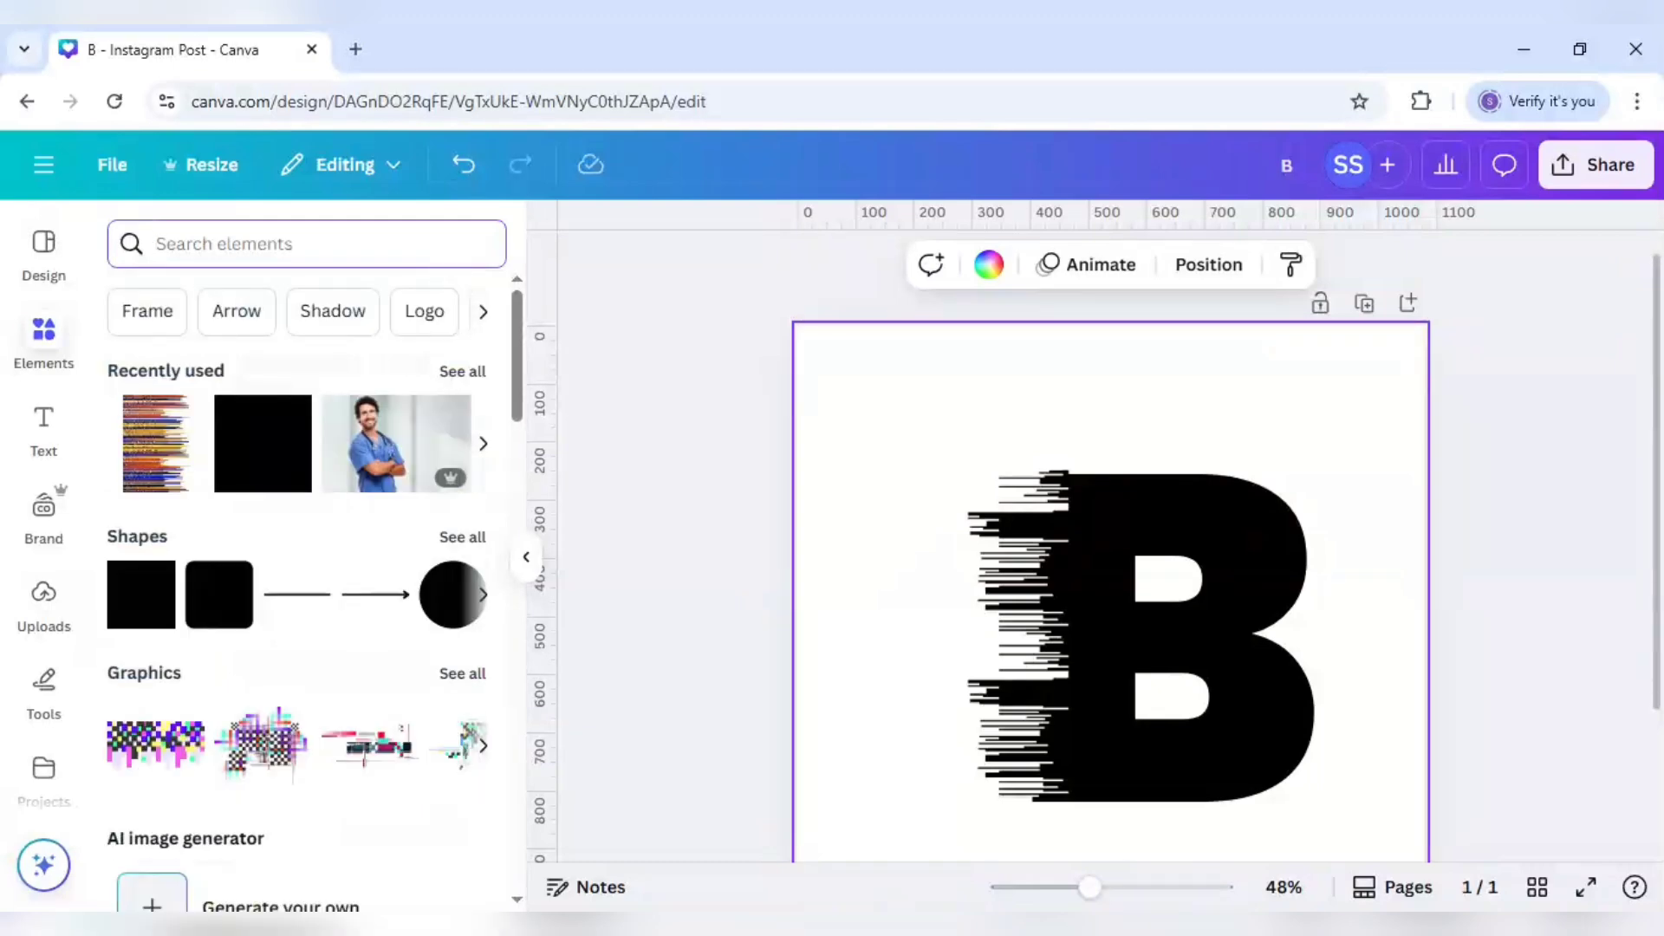
{"action": "type", "text": "m"}
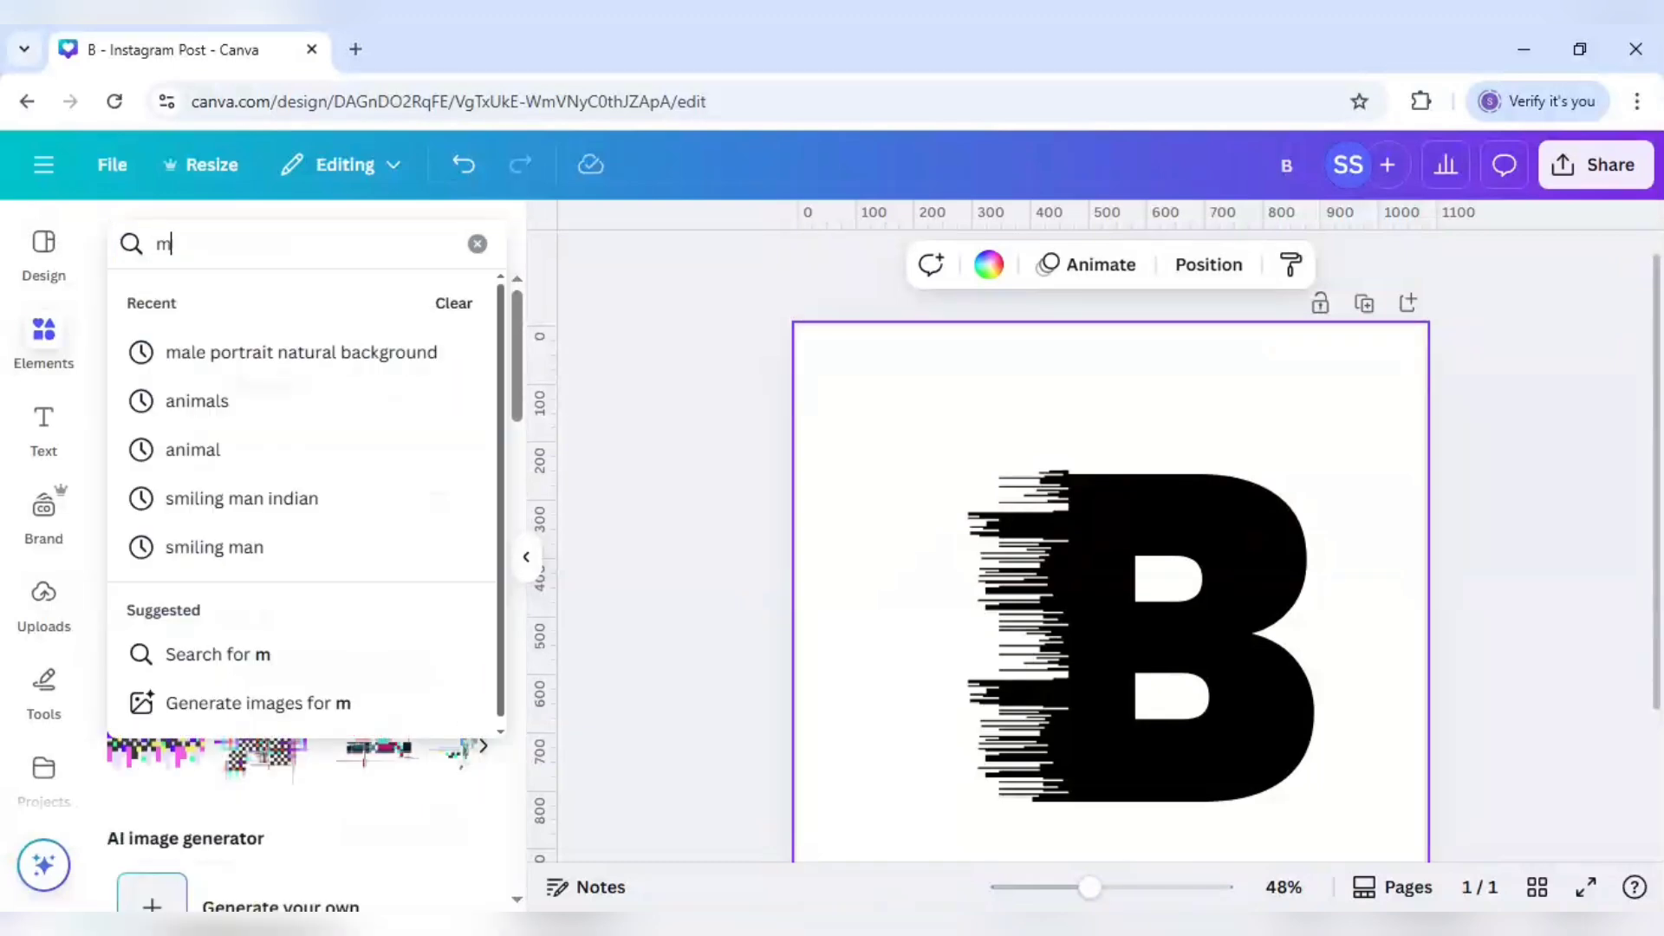
{"action": "type", "text": "ale portrait"}
{"action": "key", "text": "Return"}
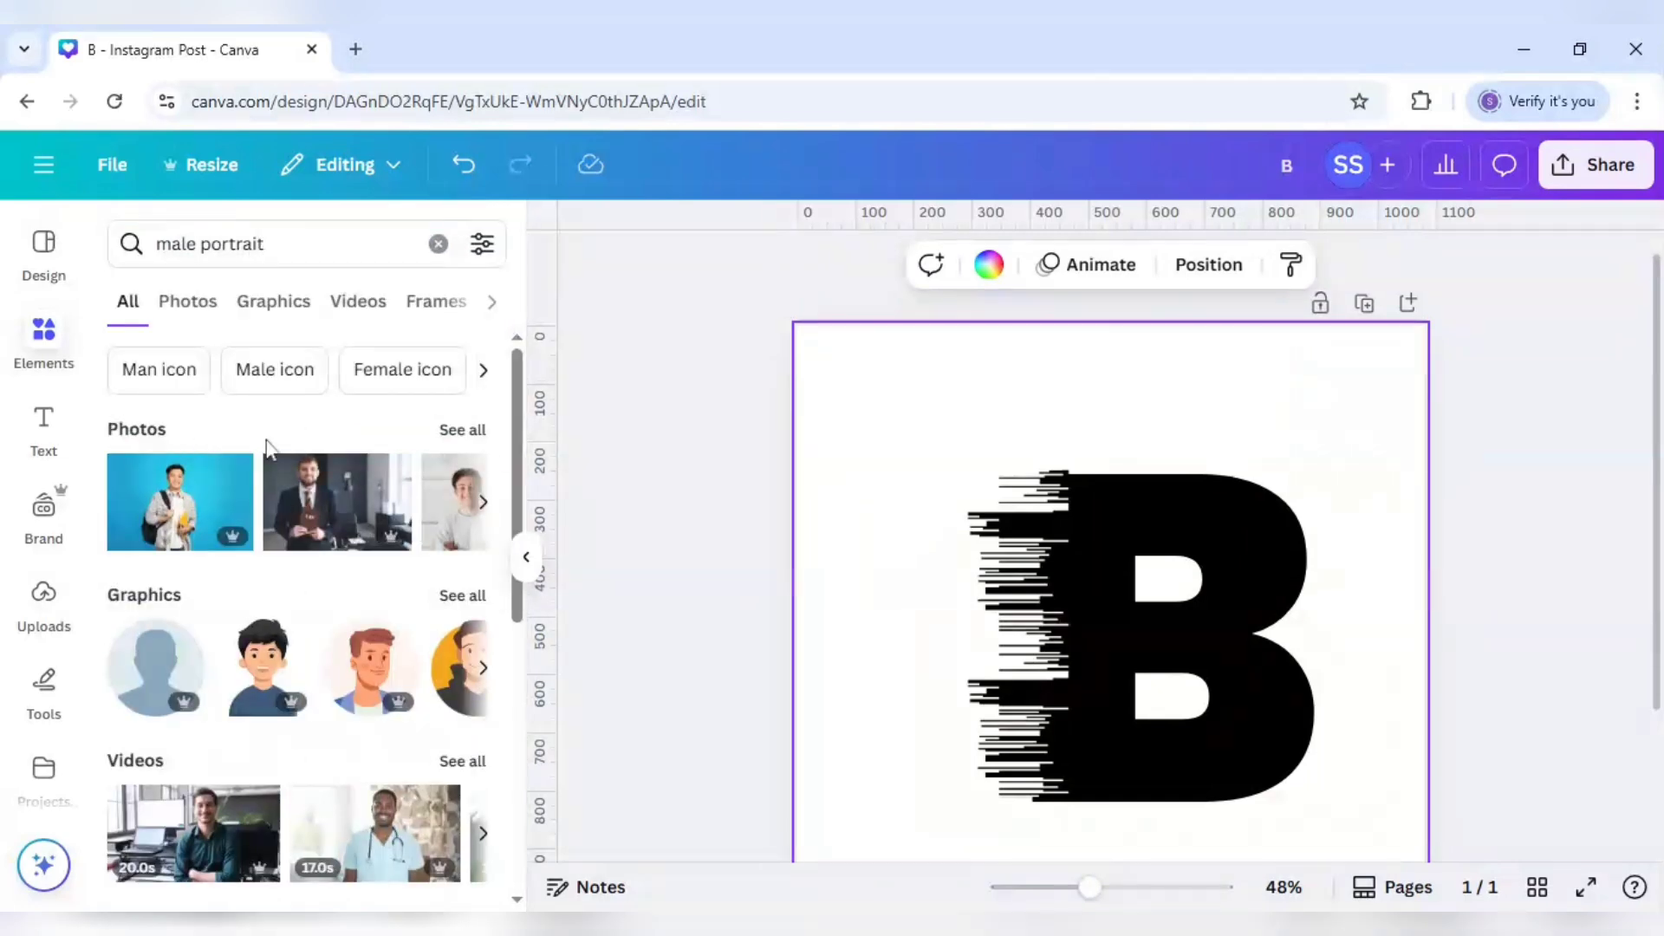
{"action": "left_click", "coordinate": [463, 430]}
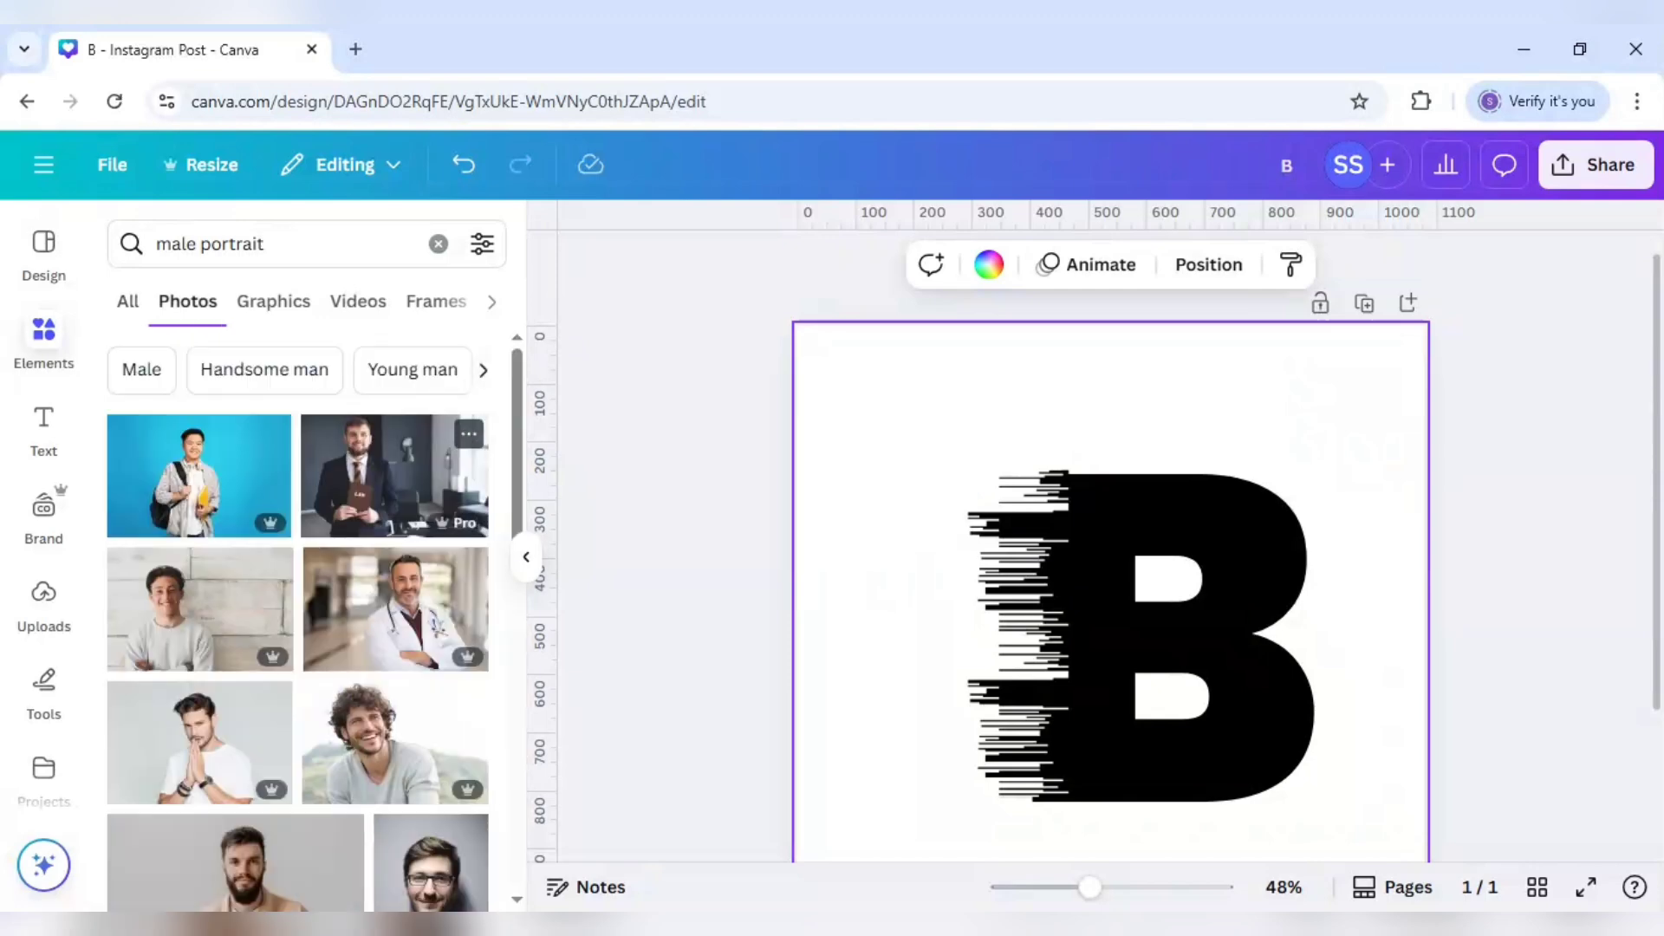
Add the smiling student photo and enlarge it over the B
{"action": "left_click", "coordinate": [223, 491]}
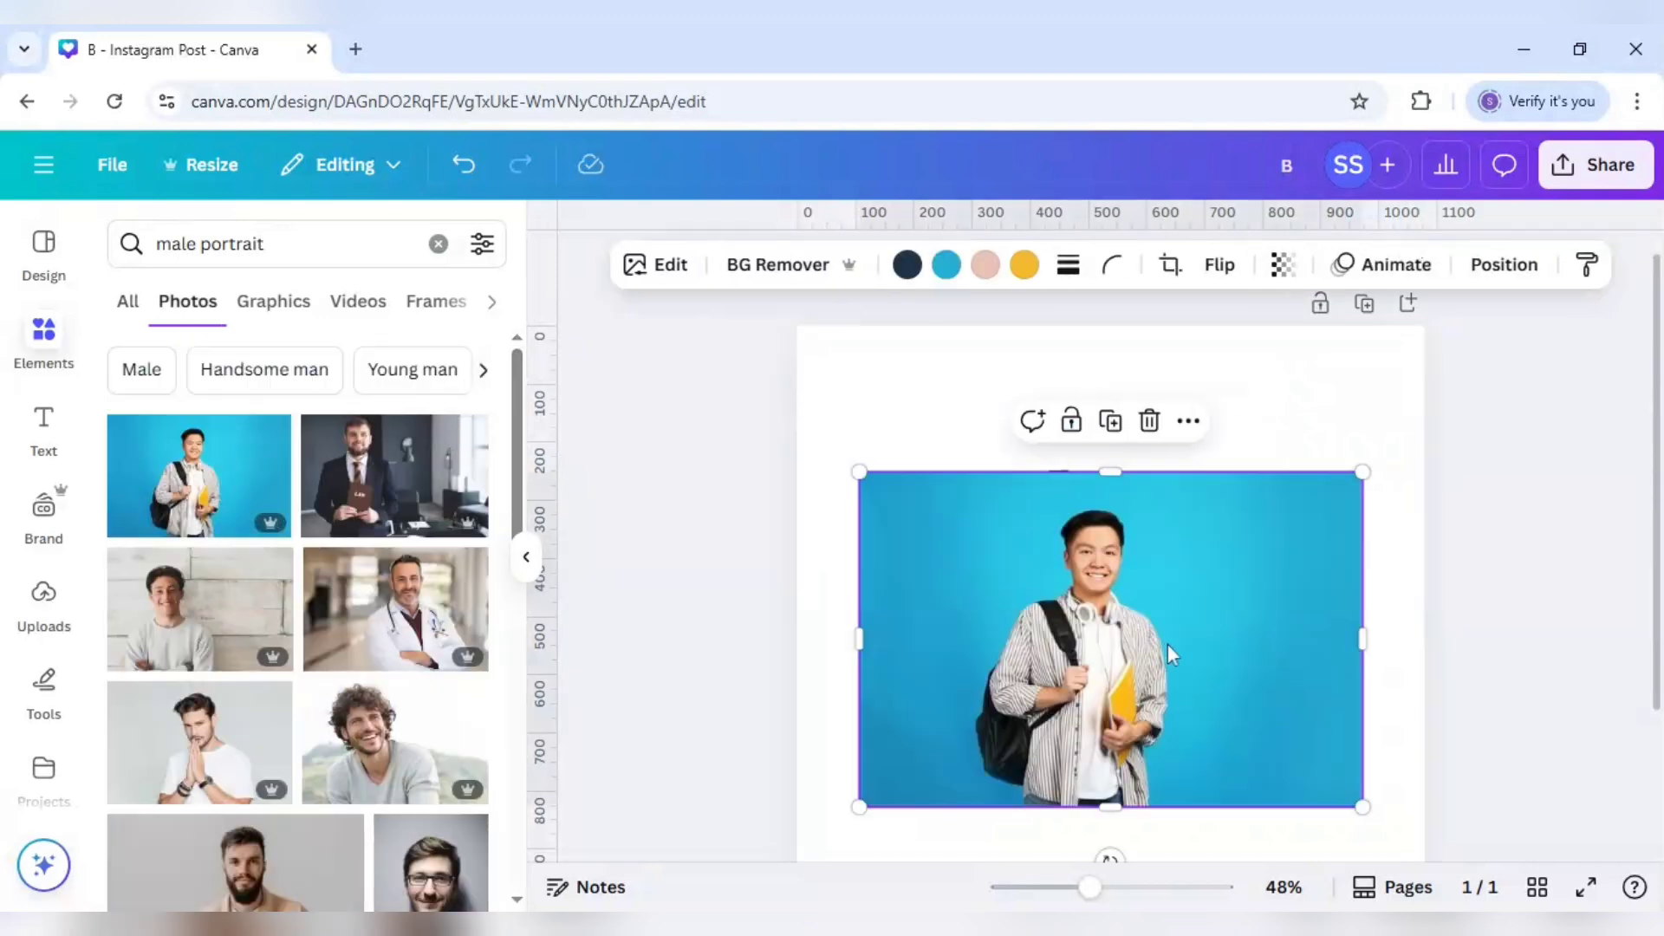
{"action": "left_click_drag", "start_coordinate": [1166, 644], "coordinate": [1156, 624]}
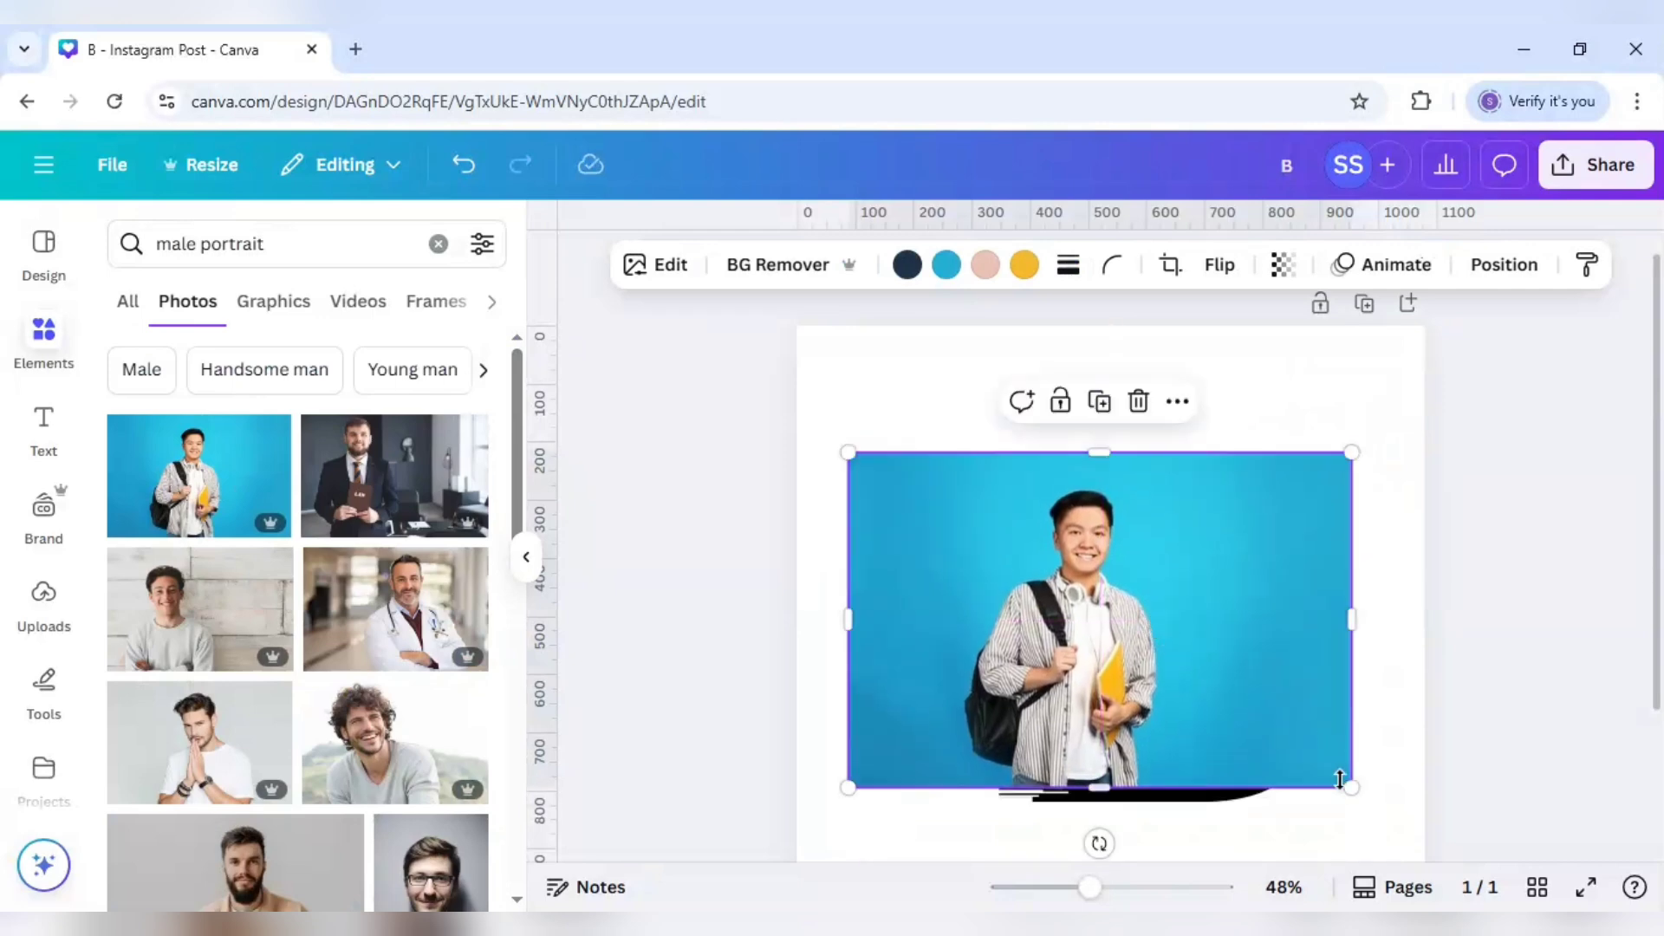
{"action": "left_click_drag", "start_coordinate": [1340, 779], "coordinate": [1424, 836]}
{"action": "left_click_drag", "start_coordinate": [1246, 736], "coordinate": [1205, 712]}
Lower the photo's transparency to reveal the B and stretch it to the full page width
{"action": "left_click", "coordinate": [1282, 264]}
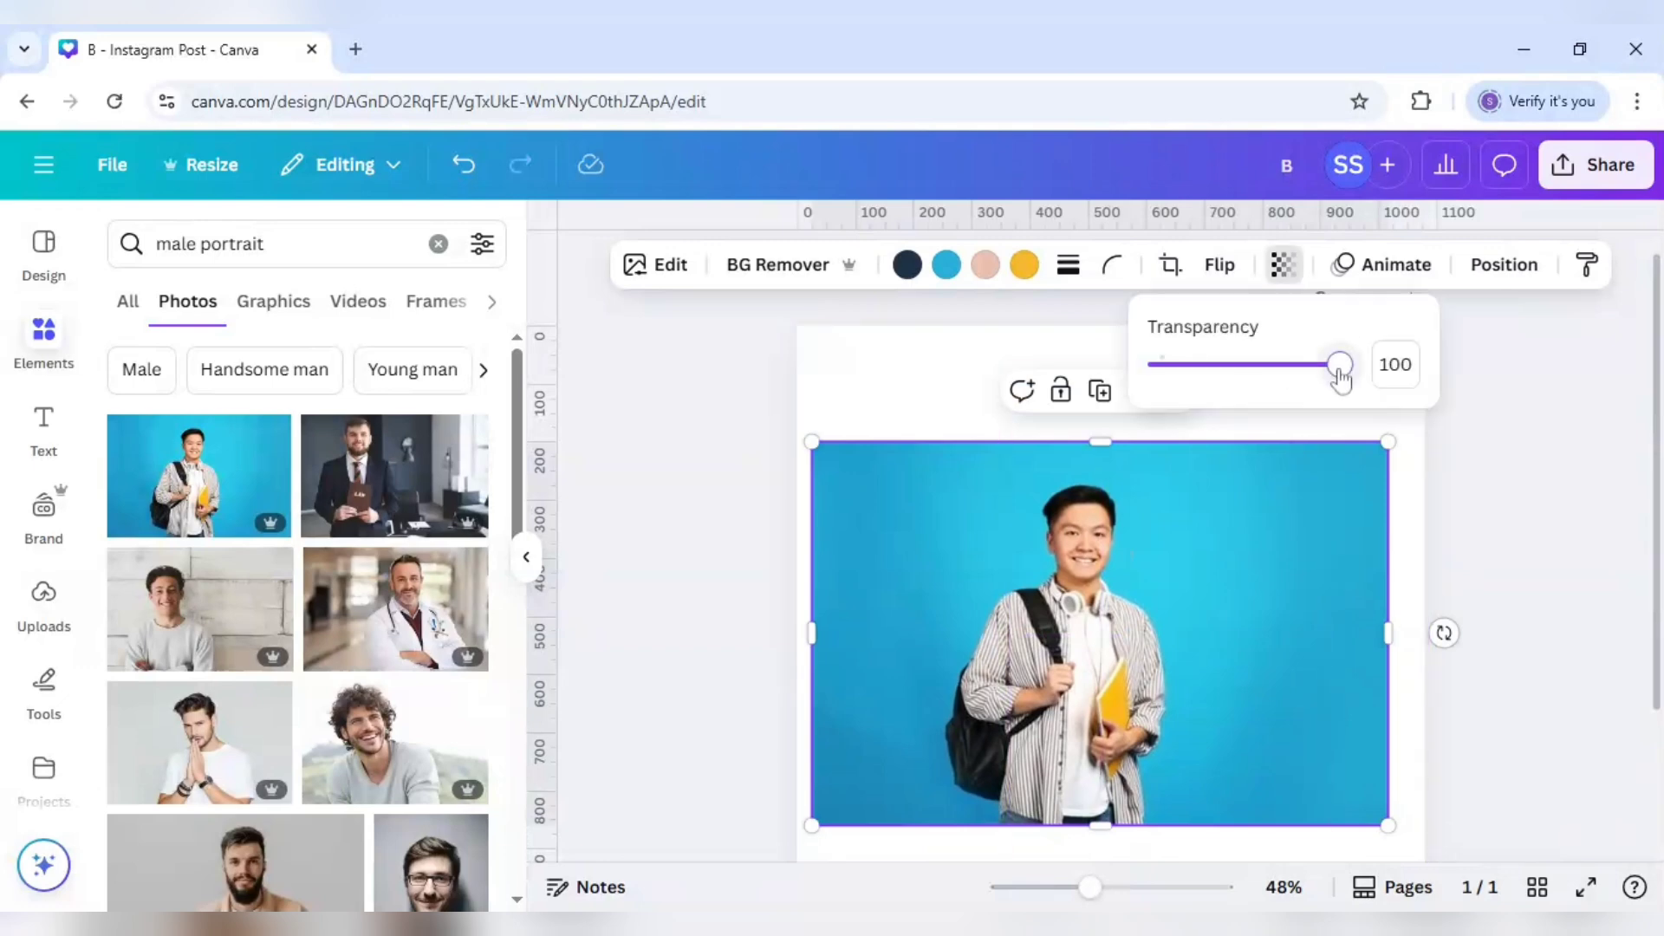
{"action": "left_click_drag", "start_coordinate": [1339, 364], "coordinate": [1269, 382]}
{"action": "left_click_drag", "start_coordinate": [1187, 650], "coordinate": [1171, 614]}
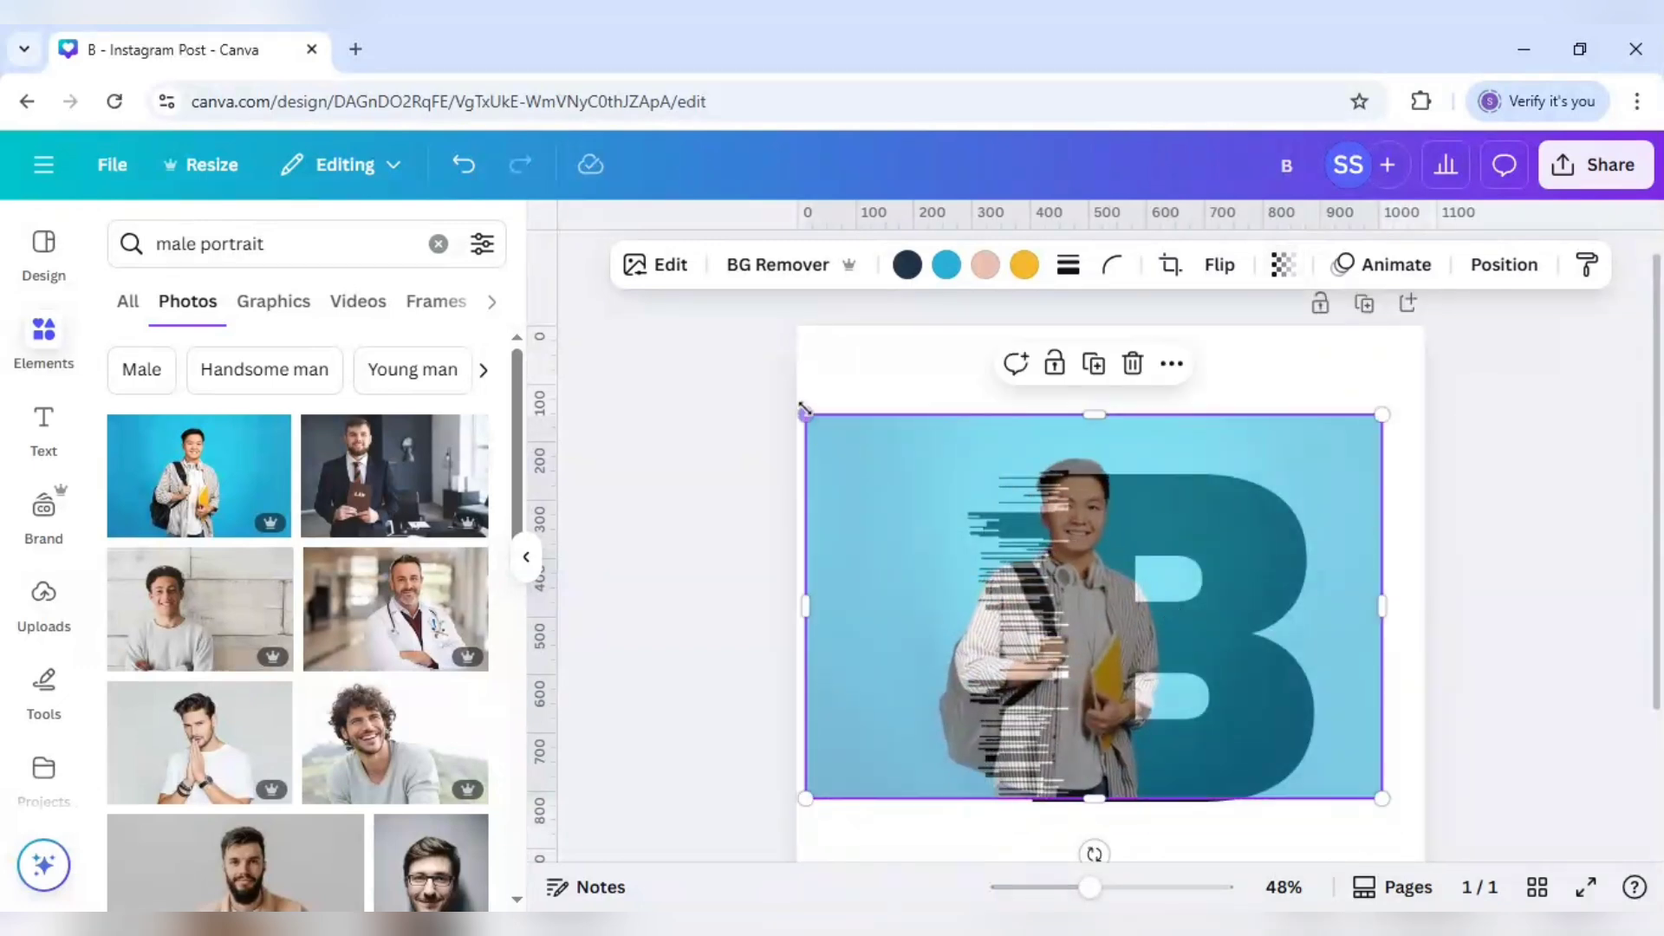
{"action": "left_click_drag", "start_coordinate": [804, 410], "coordinate": [766, 387]}
{"action": "left_click_drag", "start_coordinate": [1062, 639], "coordinate": [1080, 631]}
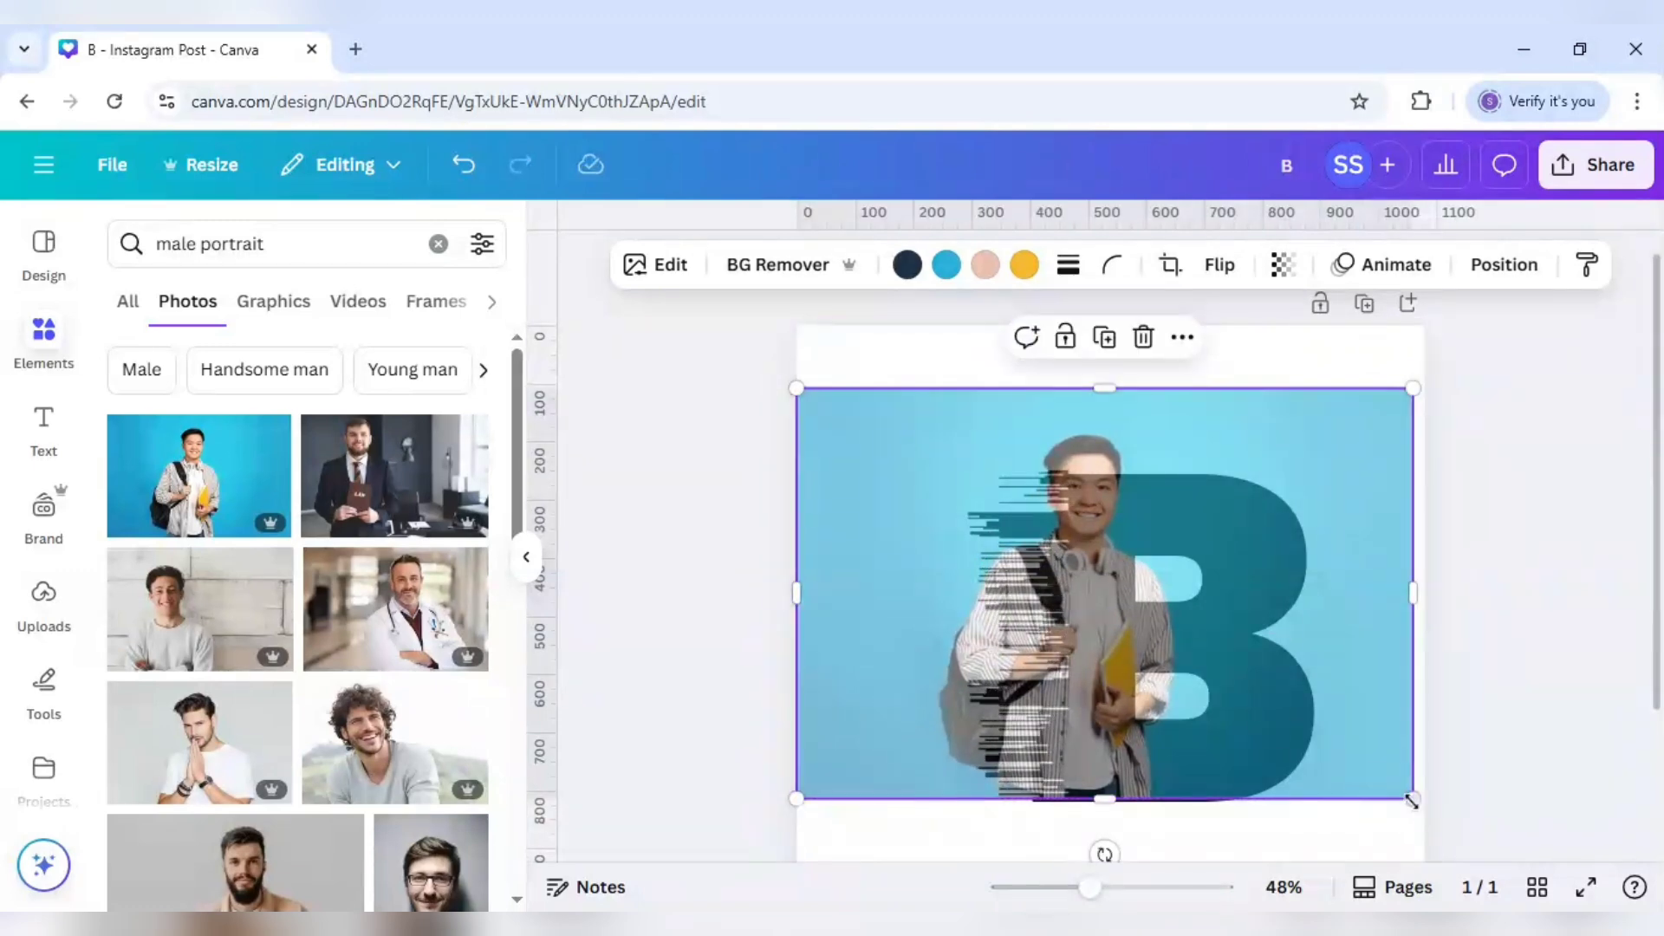
{"action": "left_click_drag", "start_coordinate": [1414, 799], "coordinate": [1424, 804]}
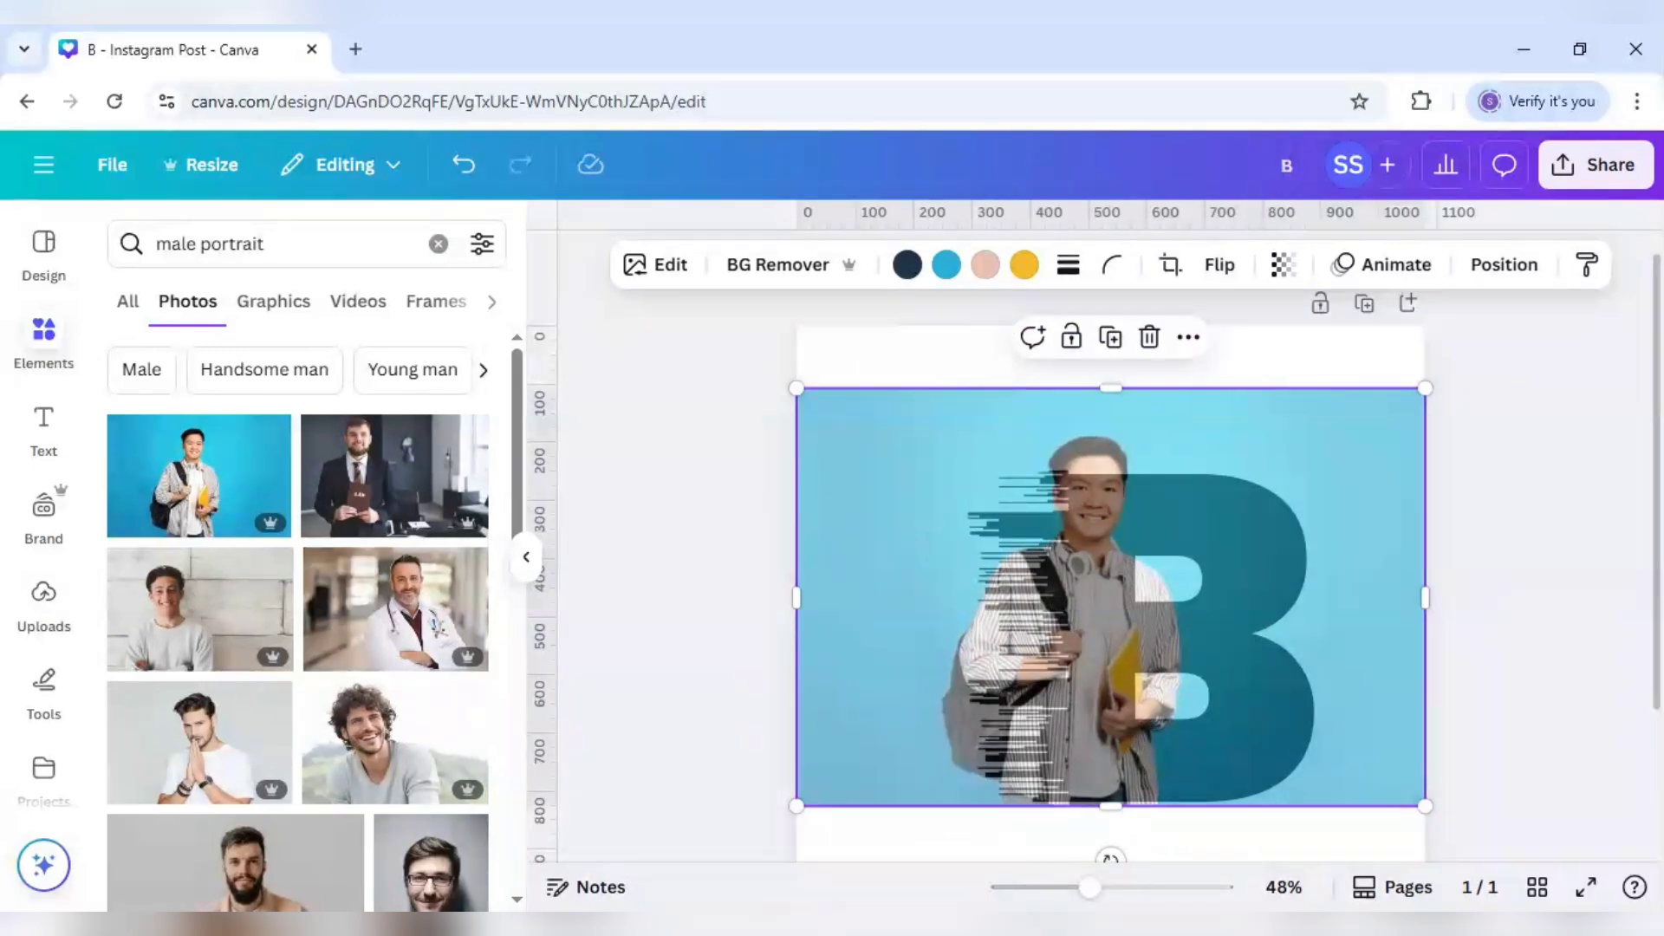
Move the student photo onto a new page 2 and restore its transparency to 100
{"action": "key", "text": "Delete"}
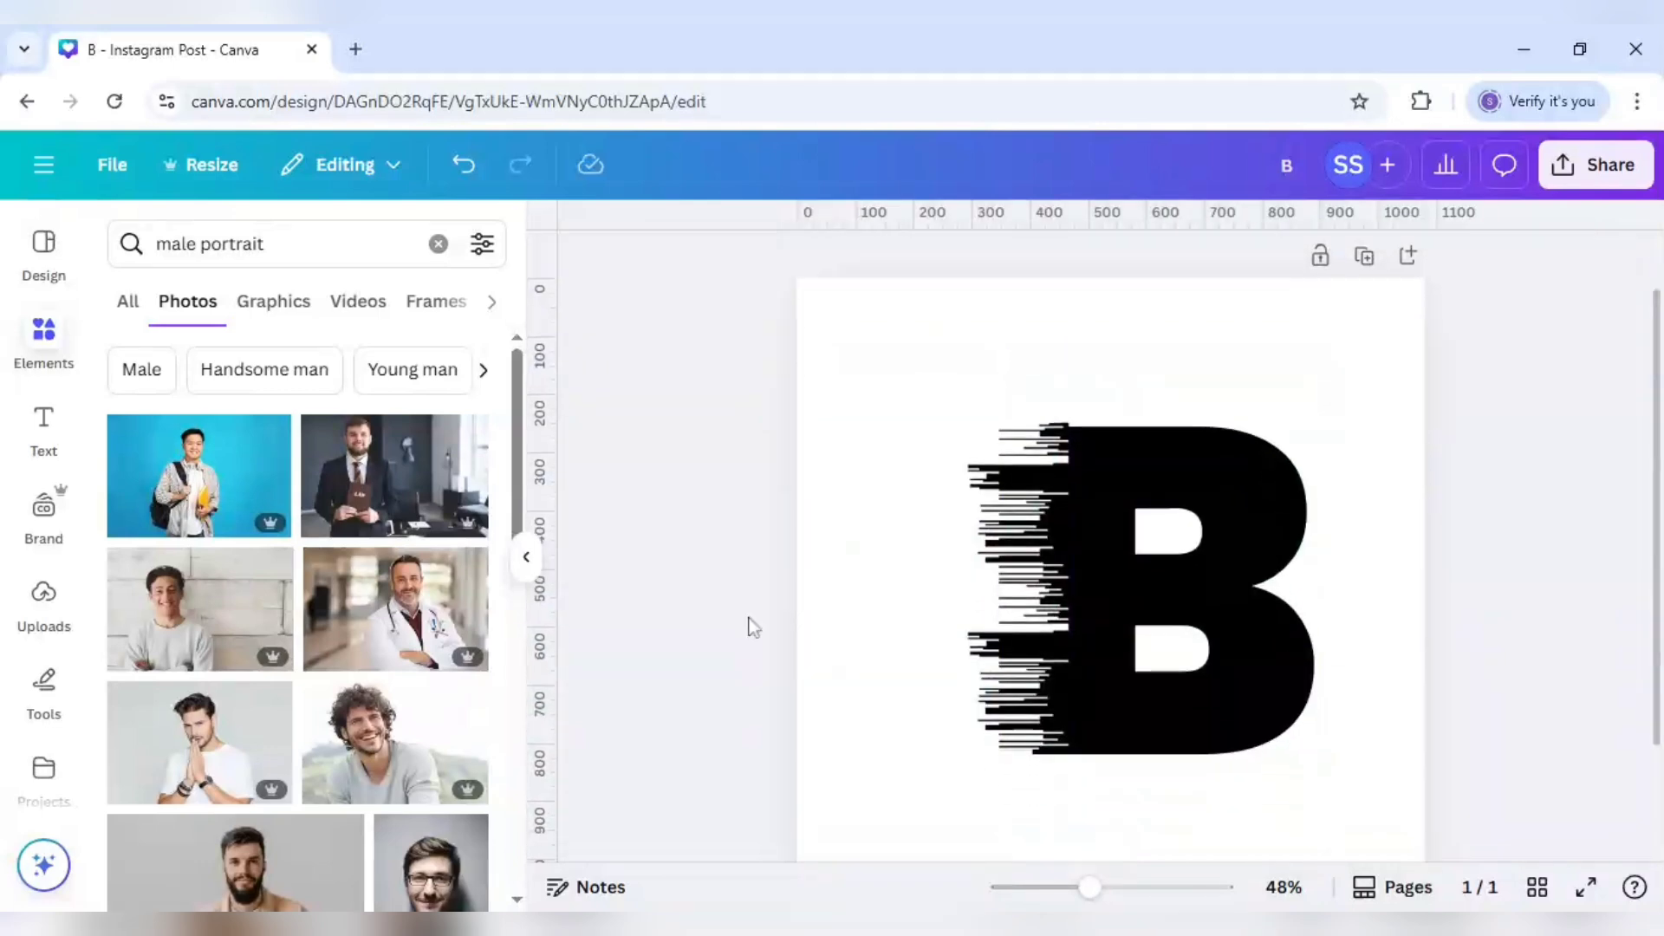
{"action": "scroll", "coordinate": [746, 624], "scroll_direction": "down", "scroll_amount": 2}
{"action": "left_click", "coordinate": [1097, 821]}
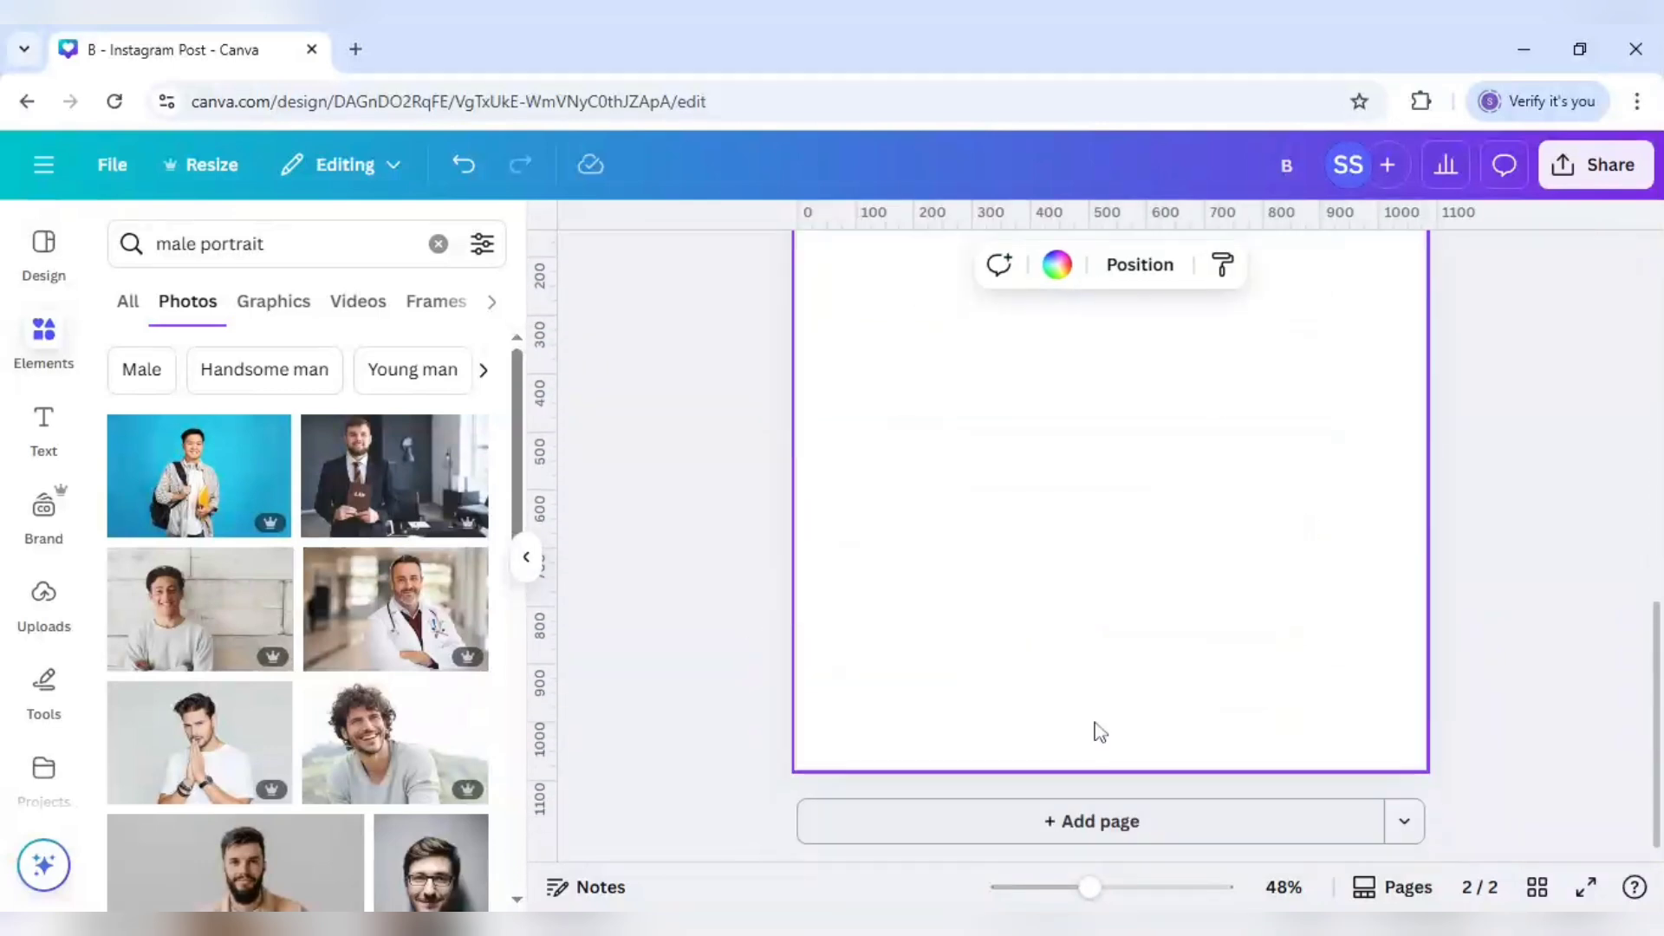
{"action": "key", "text": "ctrl+v"}
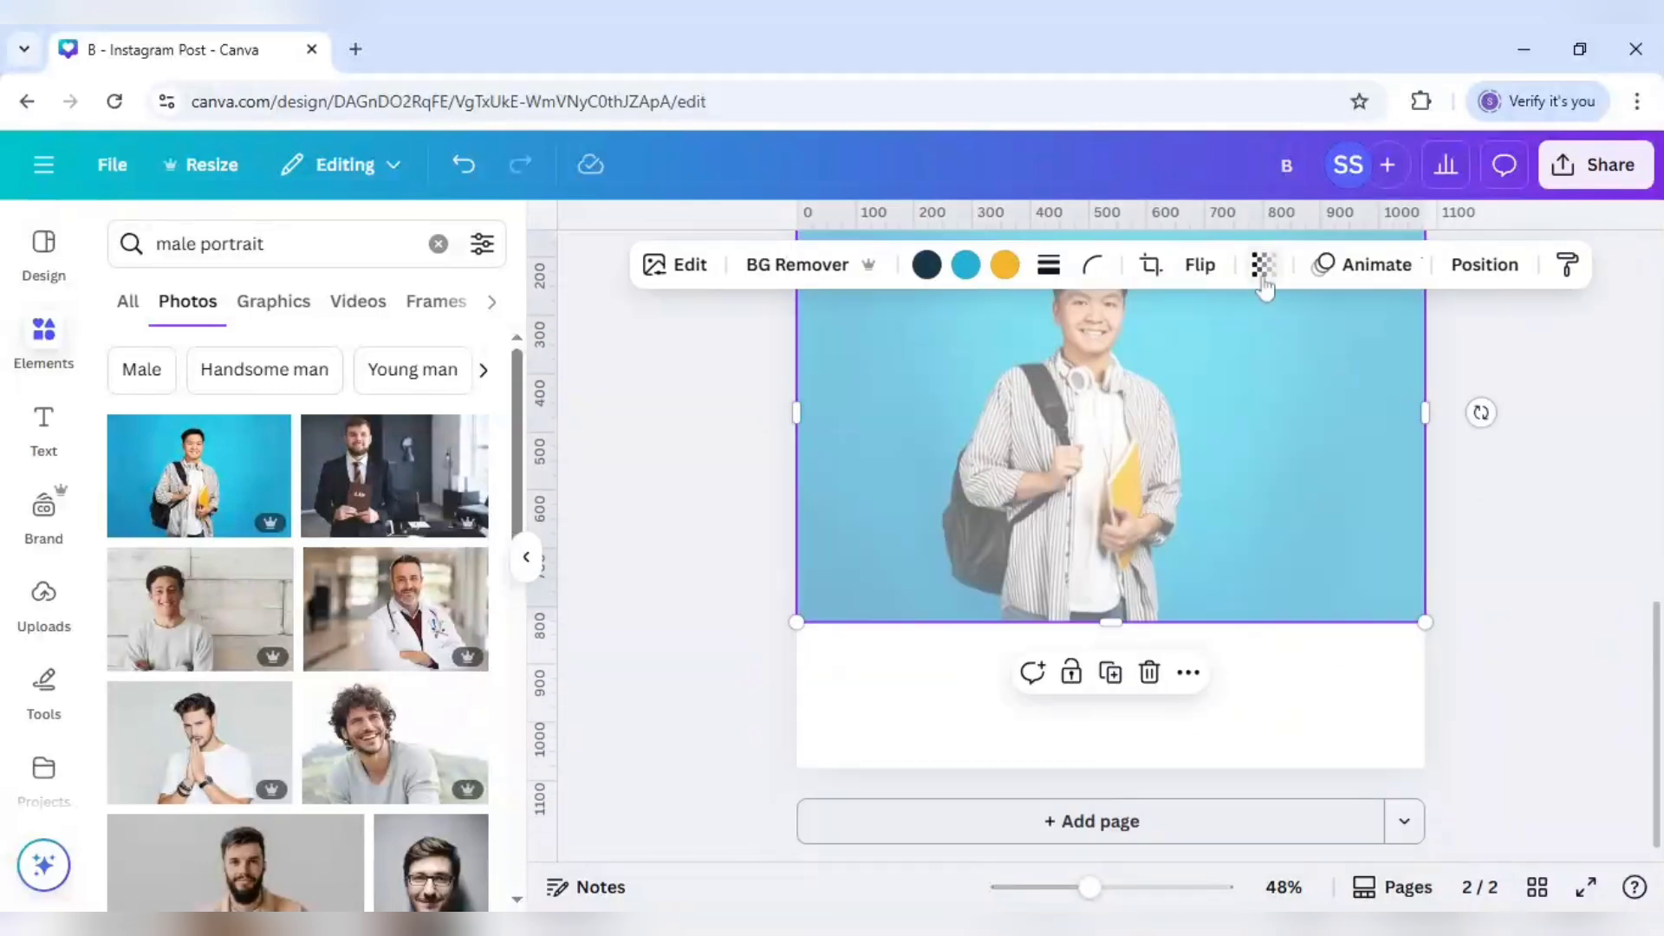
{"action": "left_click", "coordinate": [1262, 264]}
{"action": "left_click_drag", "start_coordinate": [1243, 364], "coordinate": [1382, 393]}
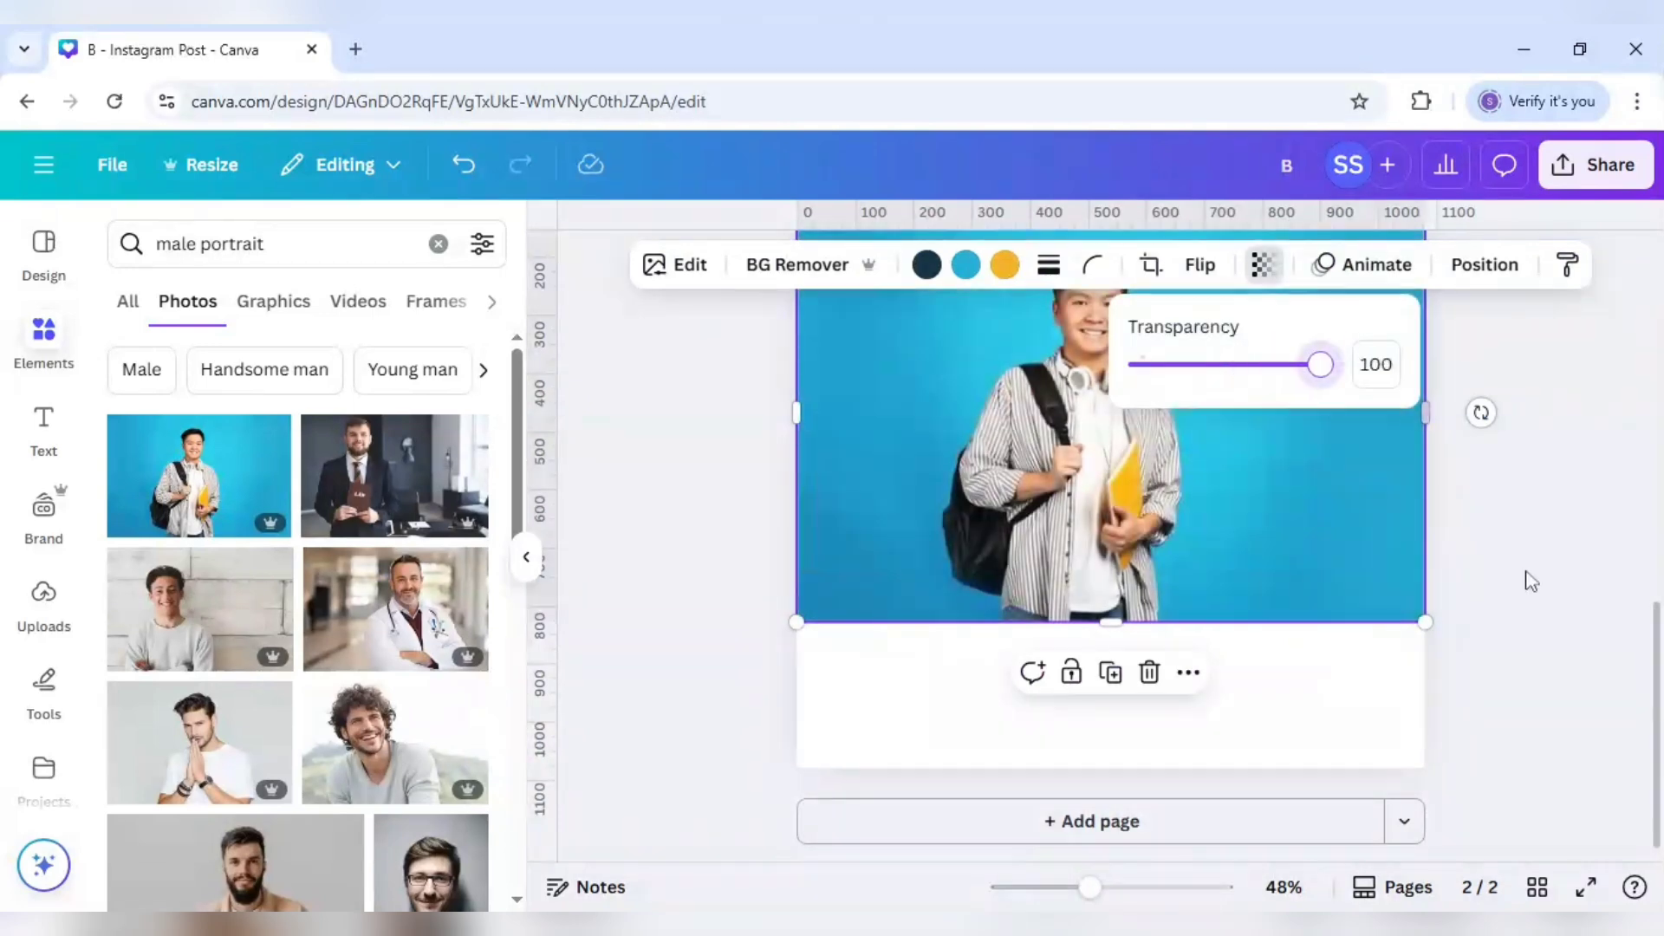
{"action": "scroll", "coordinate": [1486, 638], "scroll_direction": "up", "scroll_amount": 5}
{"action": "scroll", "coordinate": [1487, 585], "scroll_direction": "up", "scroll_amount": 3}
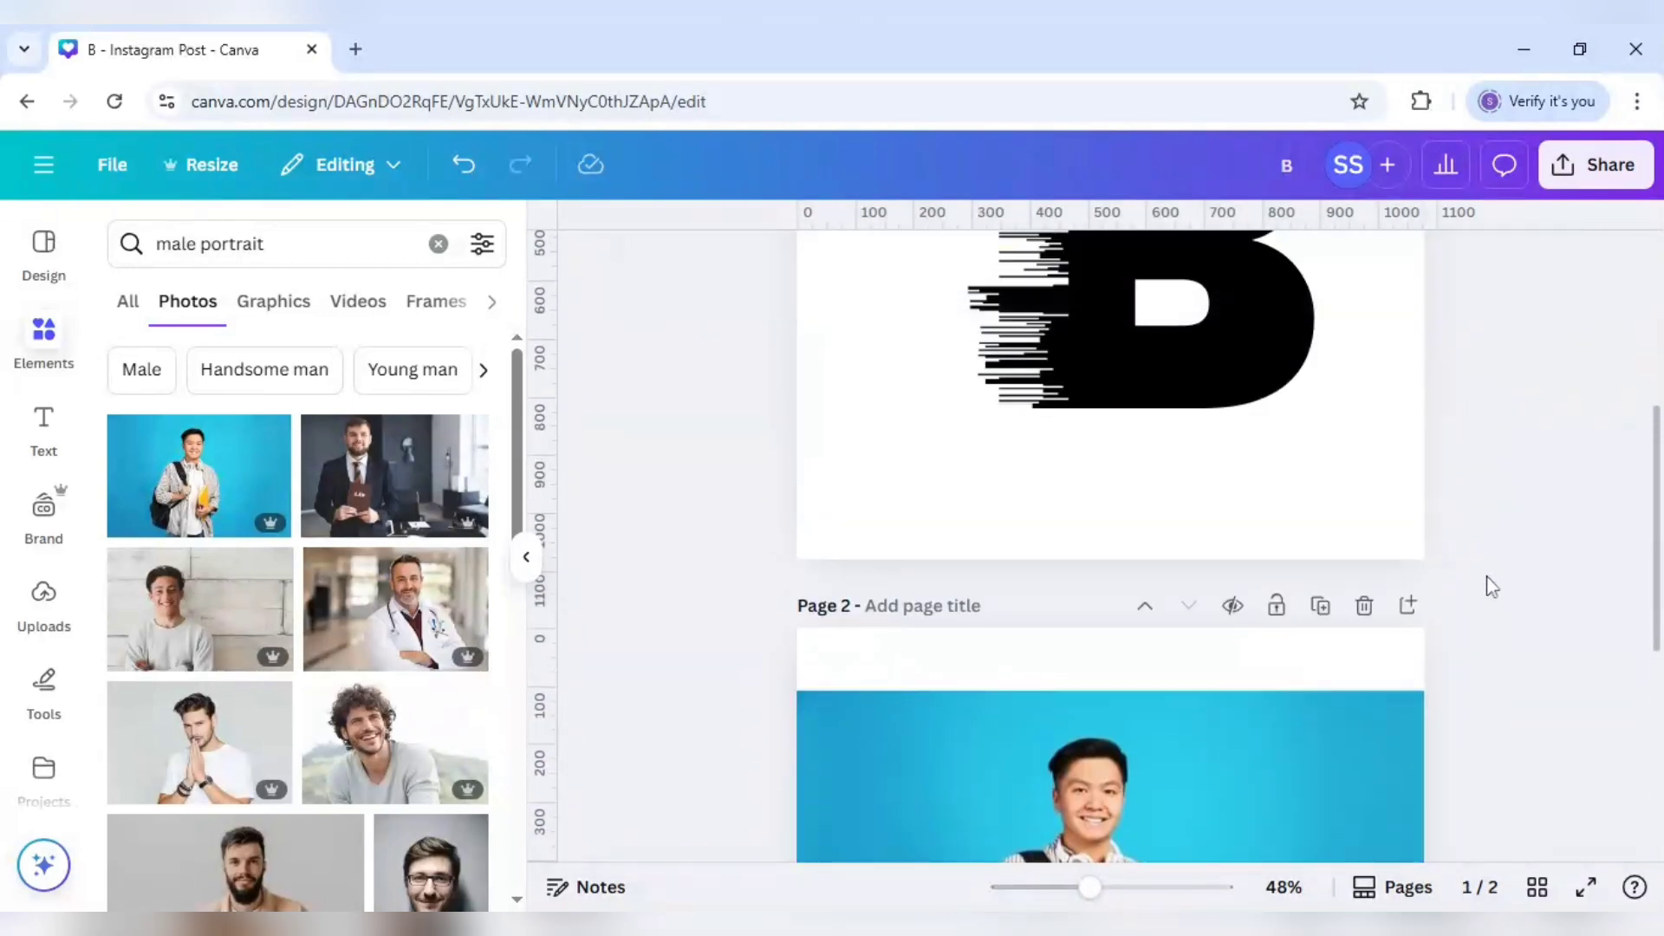
Download page 1 with the glitched B as a PNG
{"action": "left_click", "coordinate": [1594, 169]}
{"action": "left_click", "coordinate": [1219, 671]}
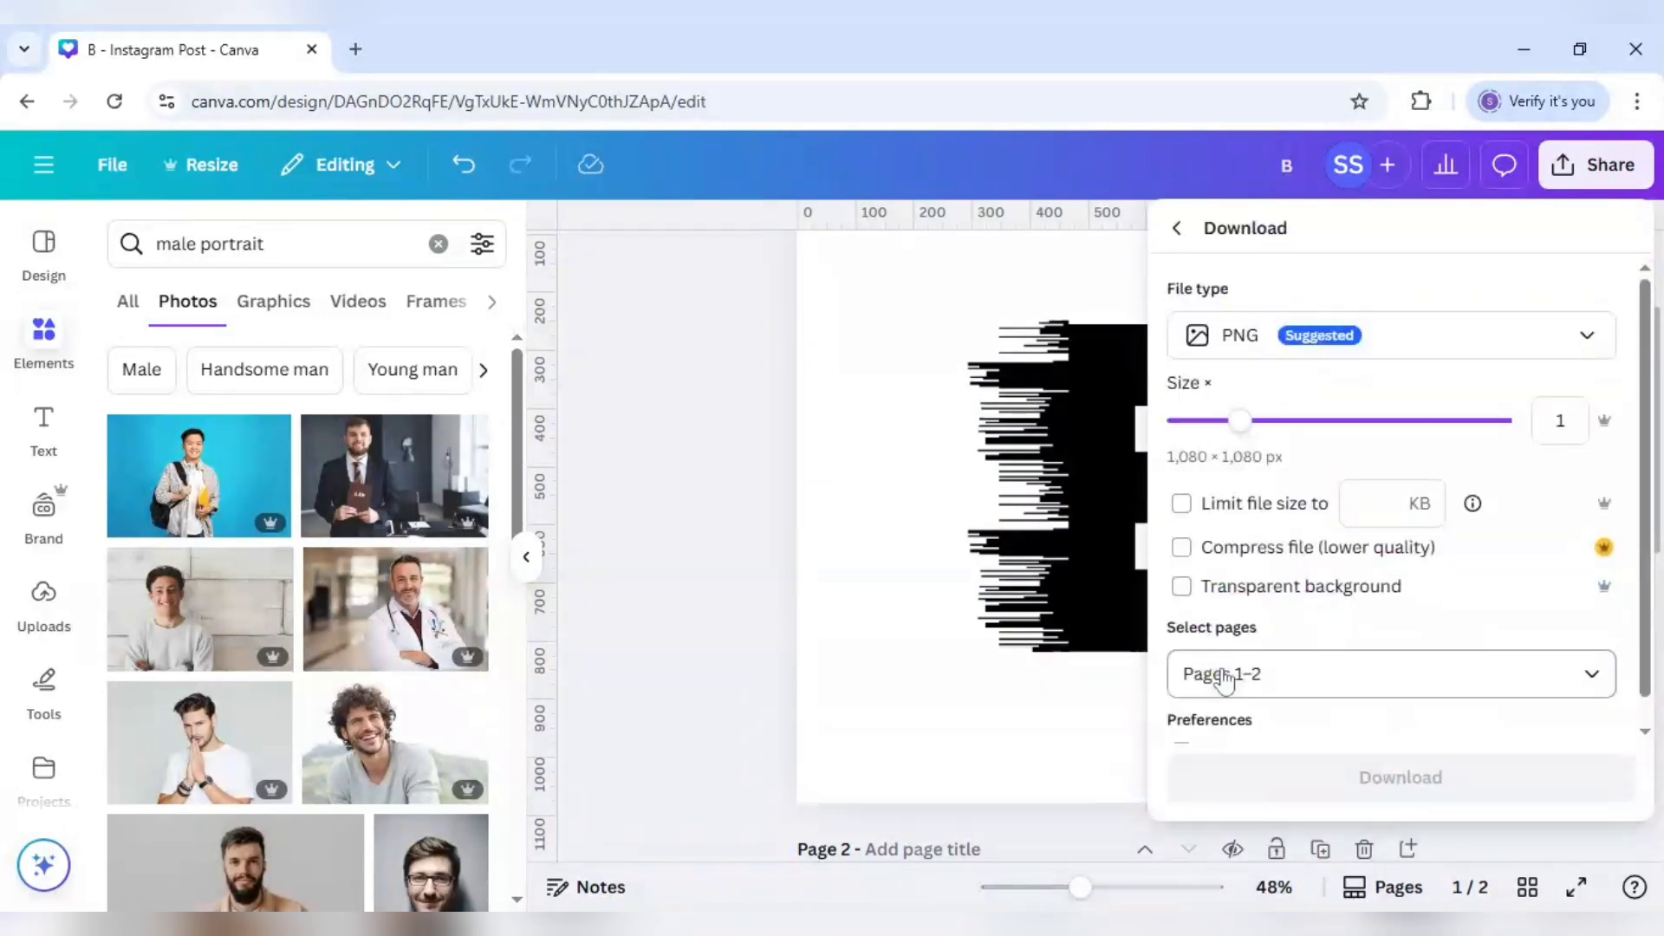
{"action": "scroll", "coordinate": [1288, 612], "scroll_direction": "down", "scroll_amount": 2}
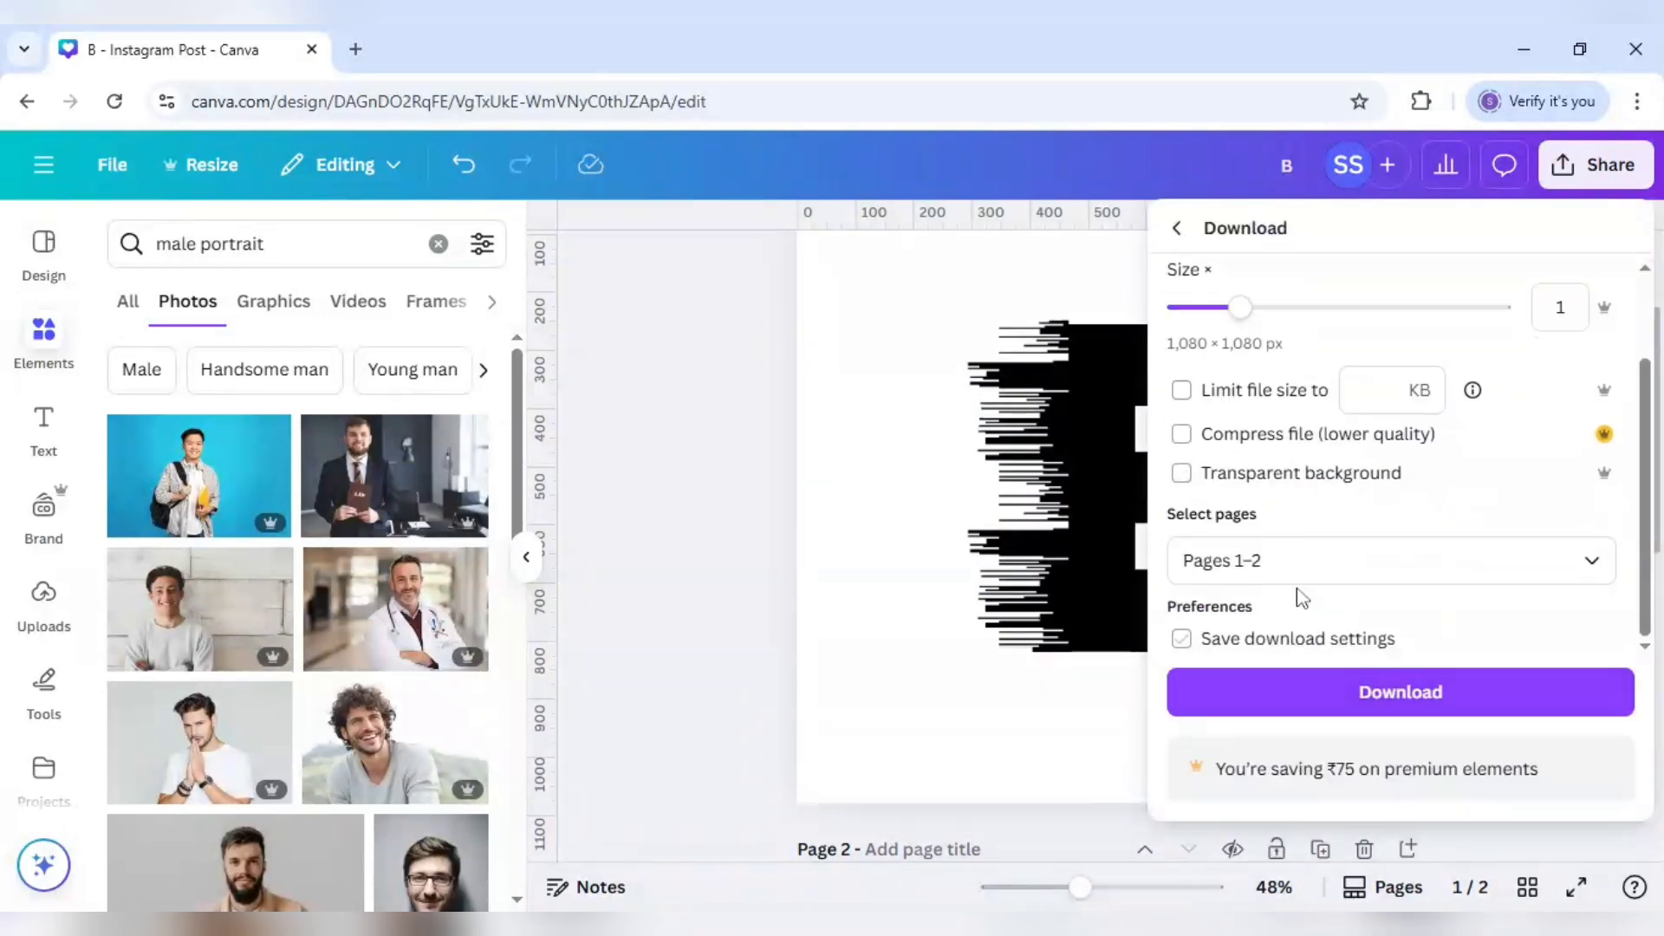
{"action": "left_click", "coordinate": [1297, 564]}
{"action": "left_click", "coordinate": [1308, 245]}
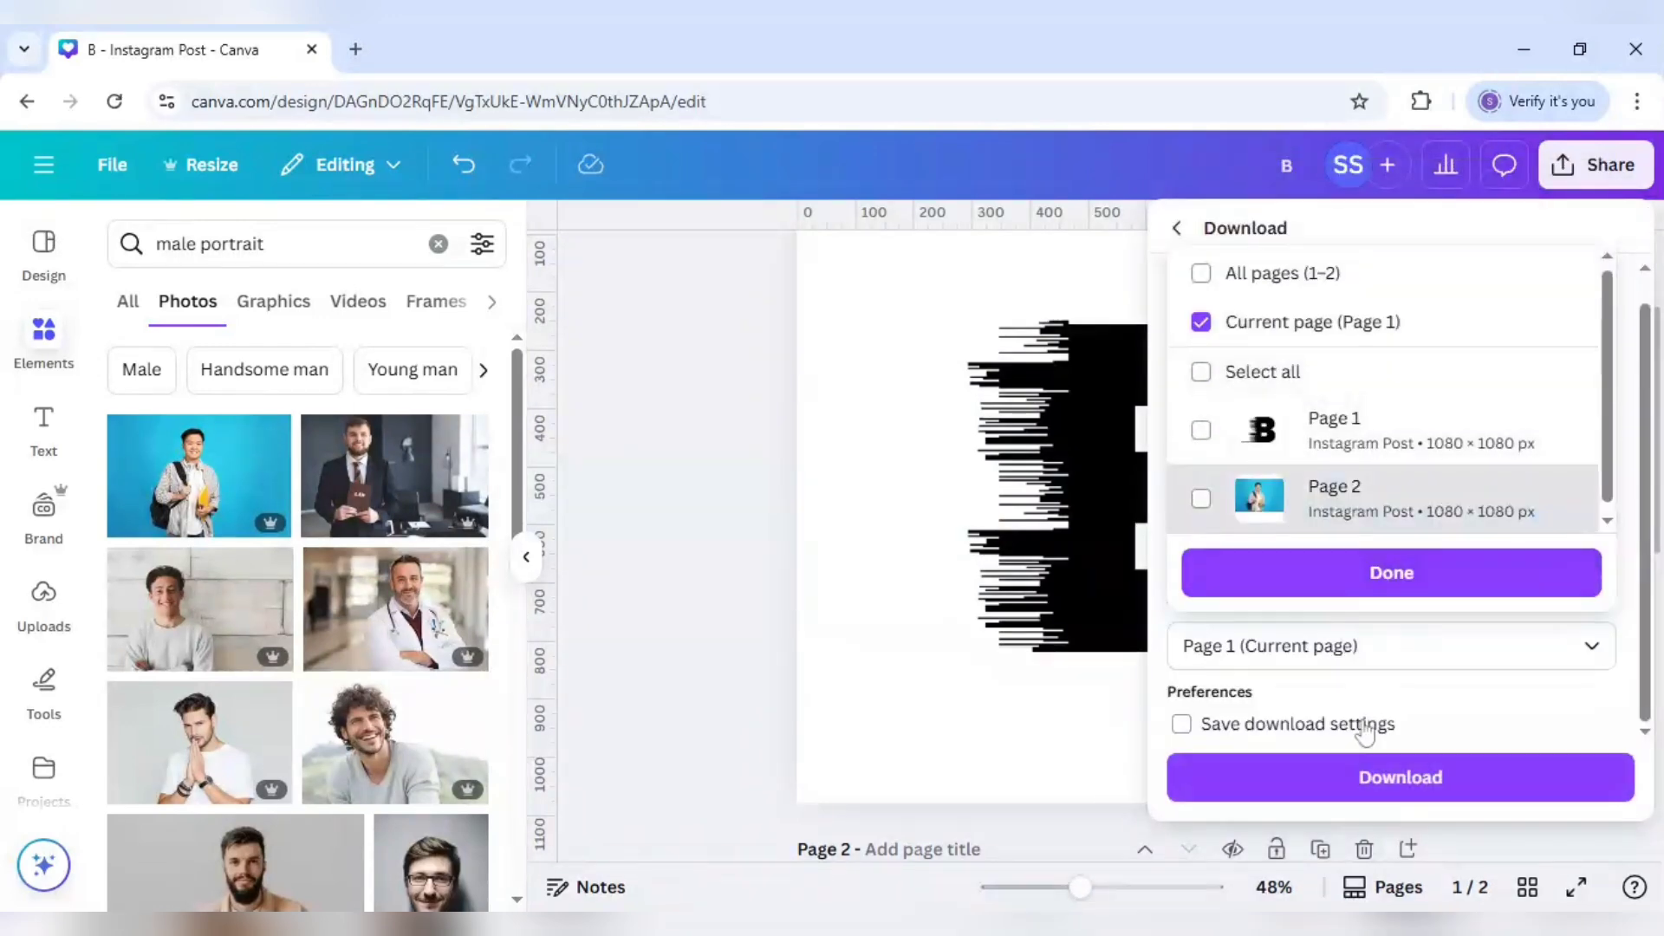
{"action": "left_click", "coordinate": [1365, 767]}
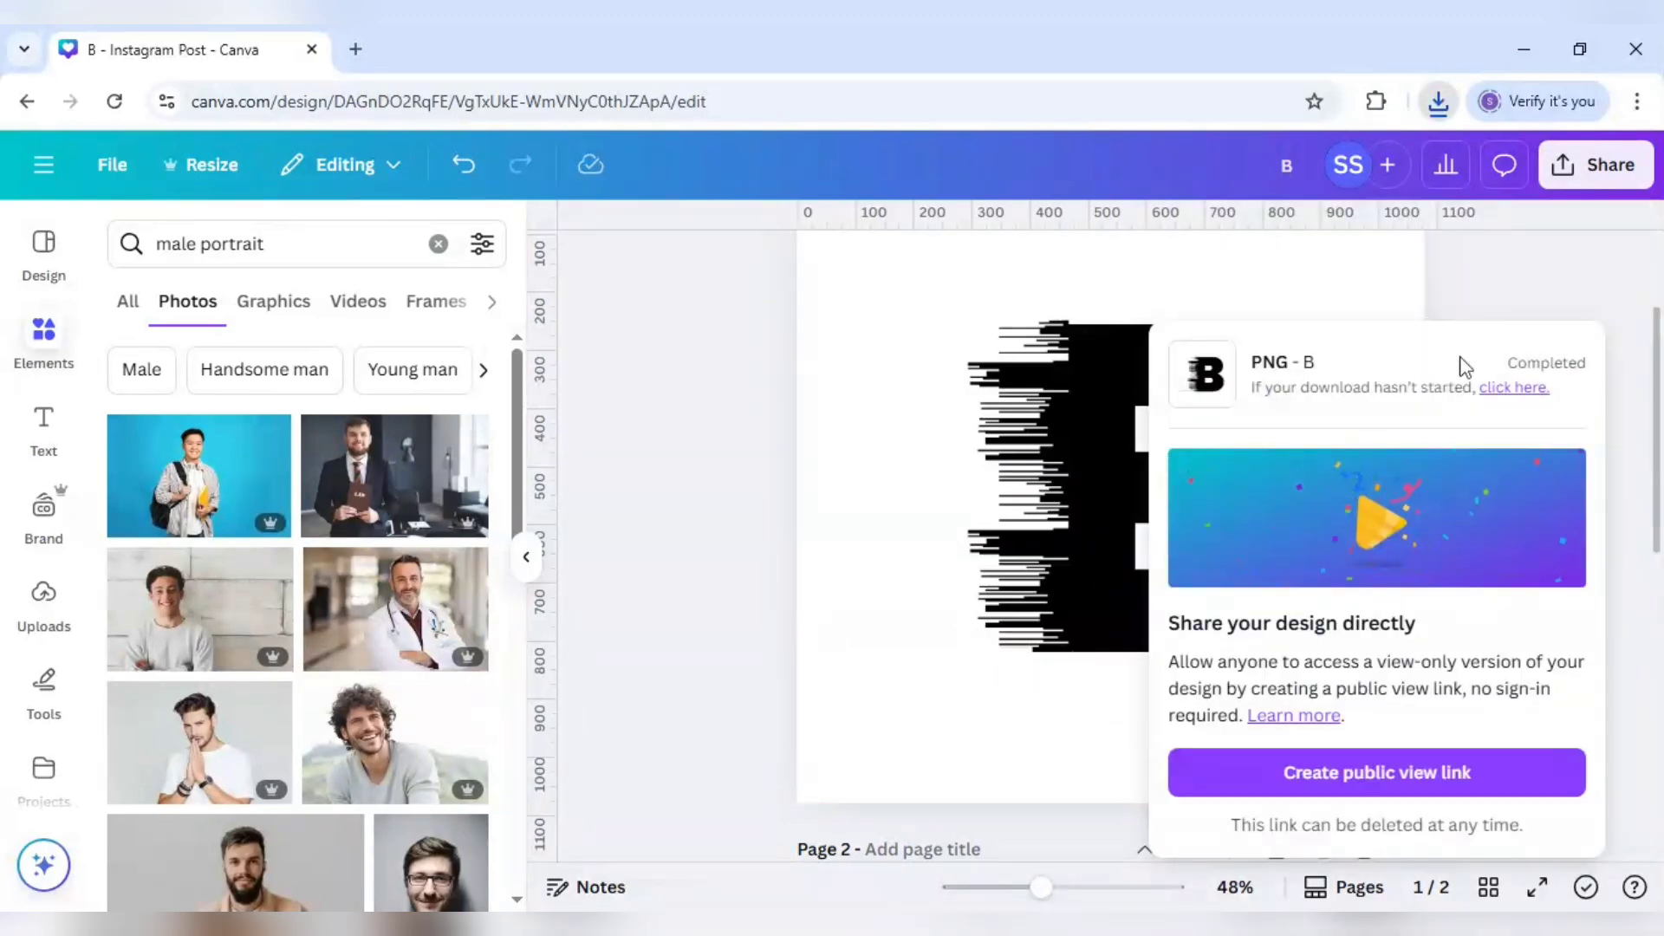
Download page 2 with the student photo as a separate PNG
{"action": "left_click", "coordinate": [1596, 168]}
{"action": "left_click", "coordinate": [694, 579]}
{"action": "scroll", "coordinate": [642, 613], "scroll_direction": "down", "scroll_amount": 5}
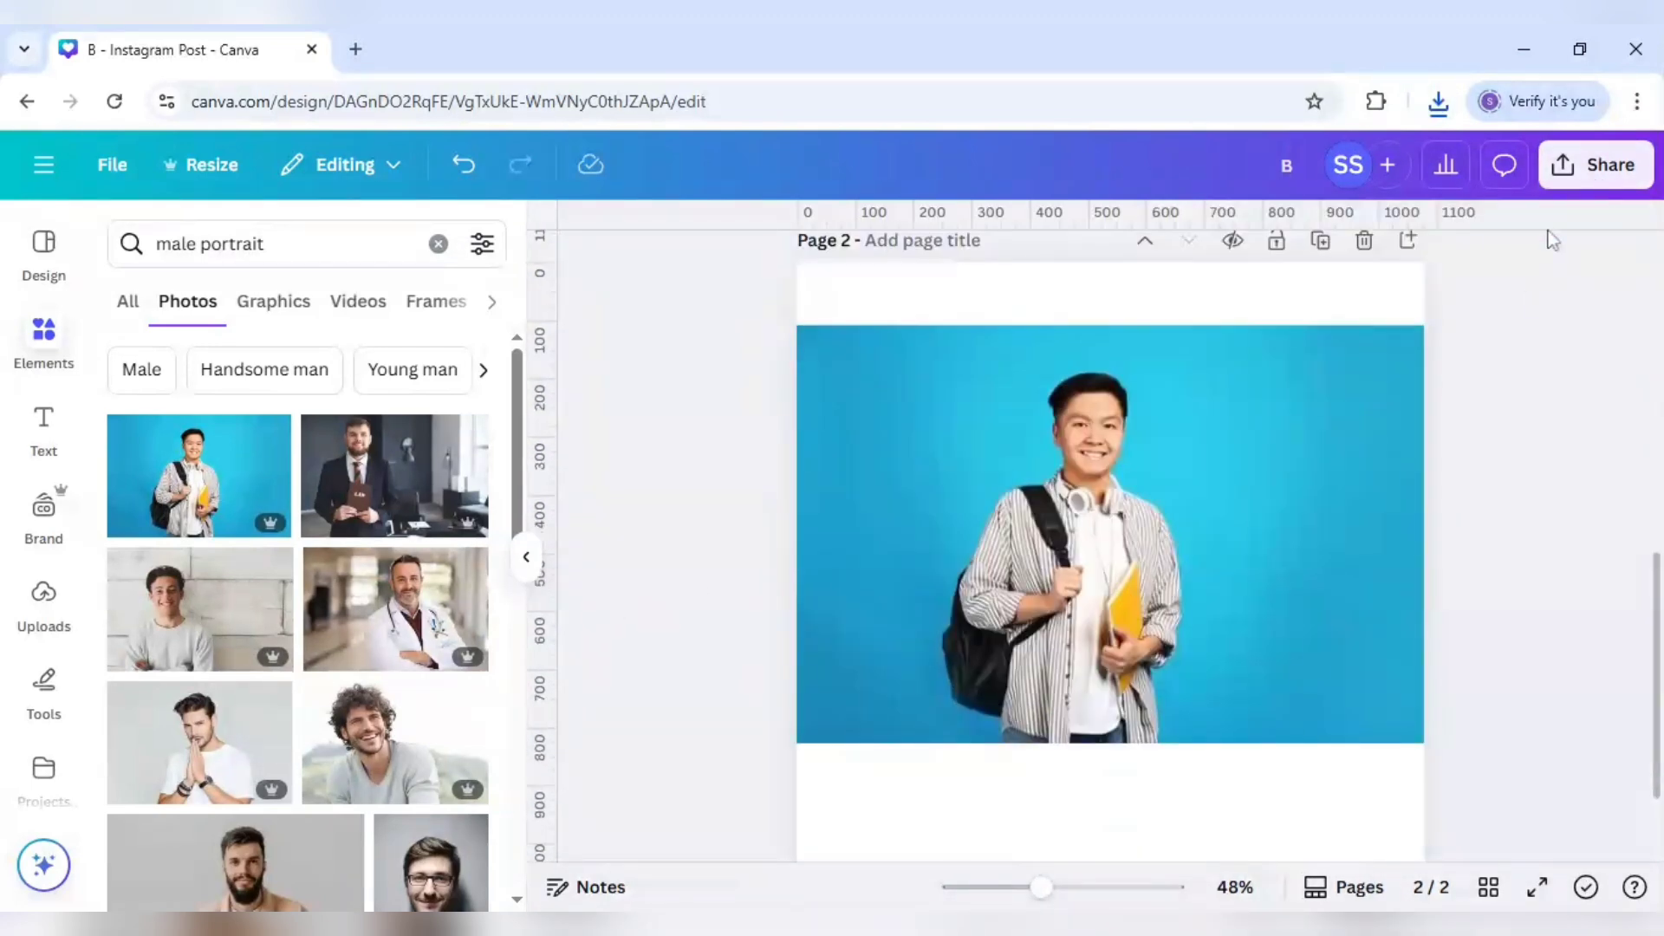
{"action": "left_click", "coordinate": [1597, 164]}
{"action": "left_click", "coordinate": [1219, 671]}
{"action": "scroll", "coordinate": [1278, 353], "scroll_direction": "down", "scroll_amount": 2}
{"action": "left_click", "coordinate": [1387, 557]}
{"action": "left_click", "coordinate": [1282, 230]}
{"action": "left_click", "coordinate": [1389, 486]}
{"action": "left_click", "coordinate": [1396, 691]}
{"action": "scroll", "coordinate": [737, 505], "scroll_direction": "down", "scroll_amount": 2}
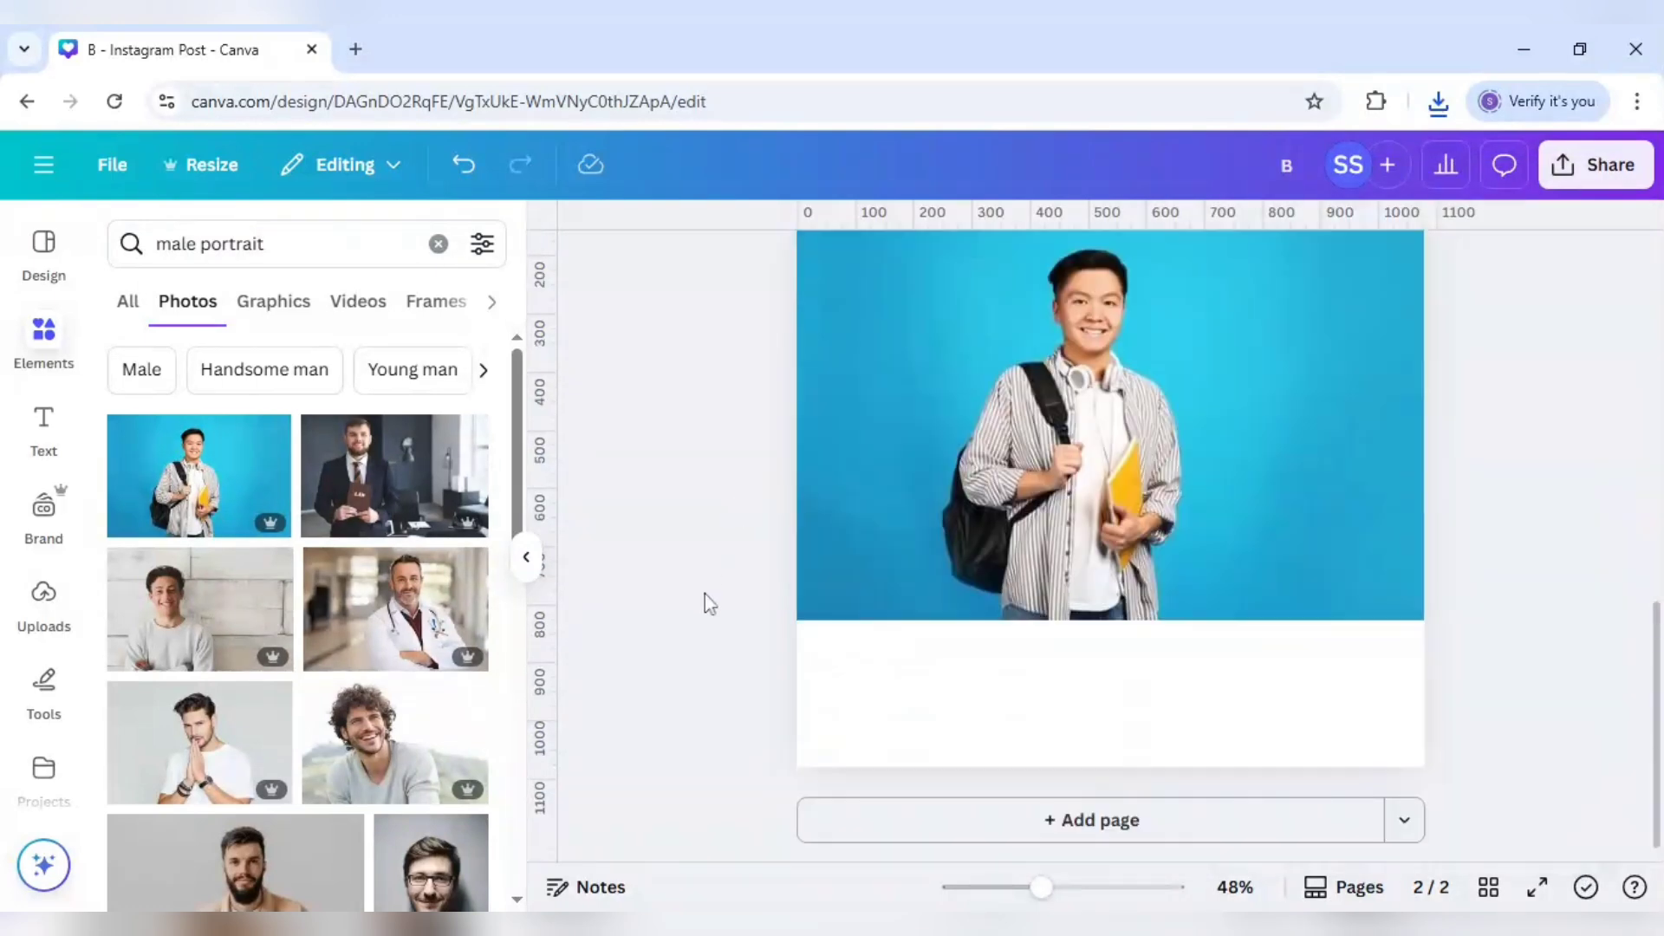
Add page 3, paste the B image, and place the photo upper right and the B left
{"action": "left_click", "coordinate": [1099, 819]}
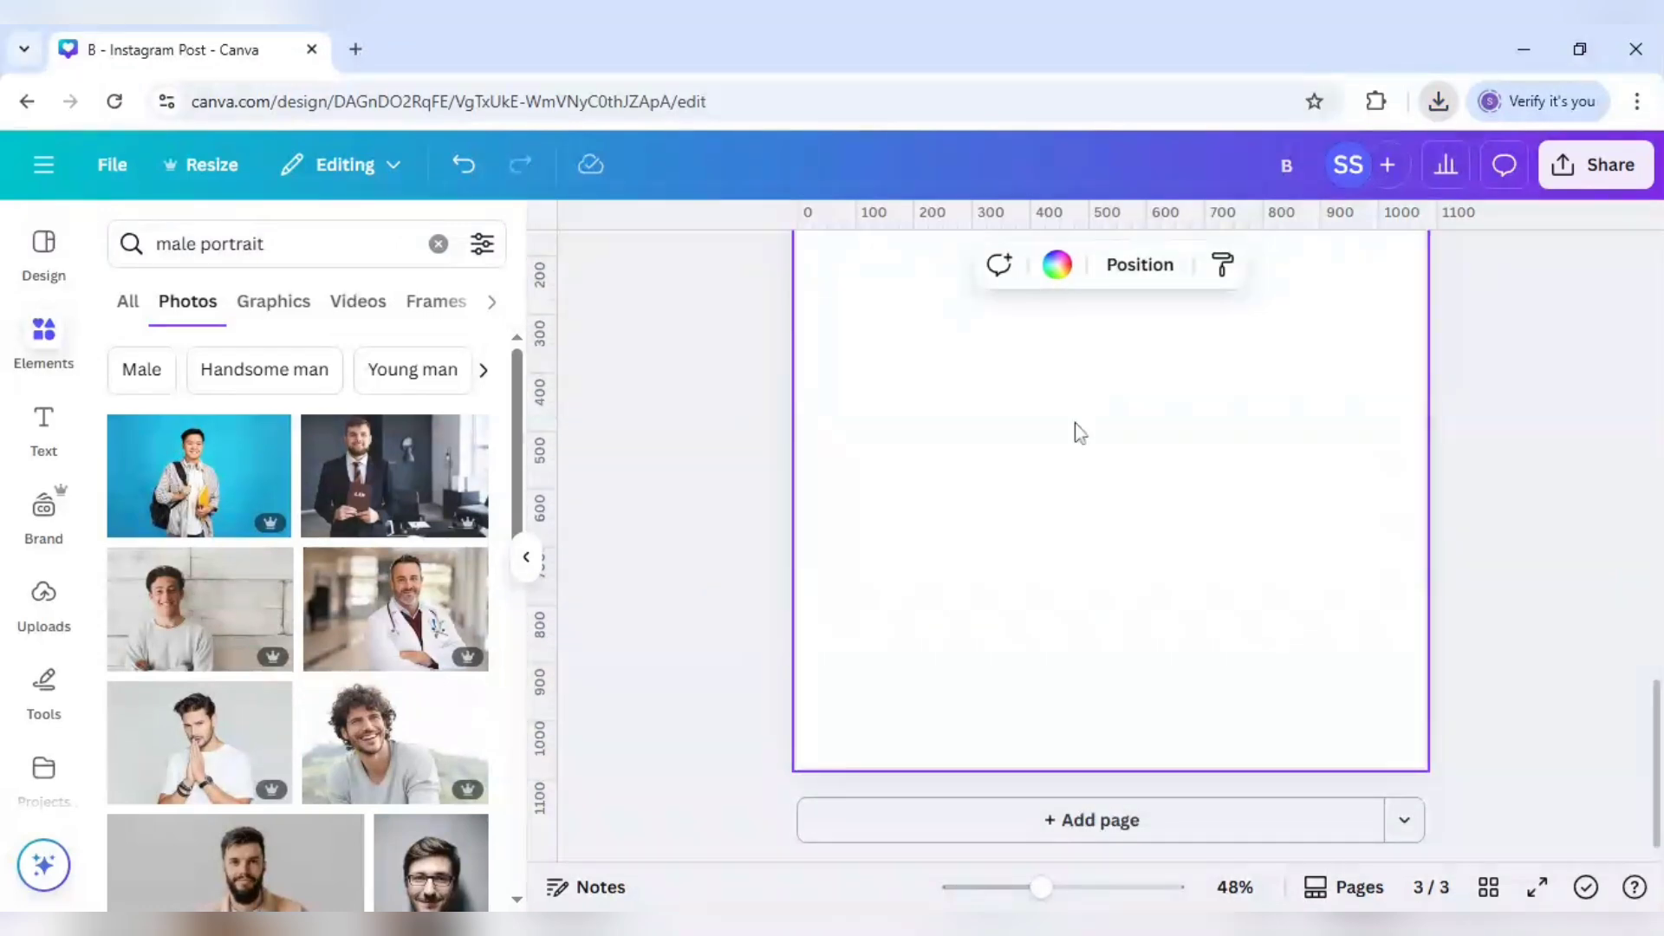
{"action": "key", "text": "ctrl+v"}
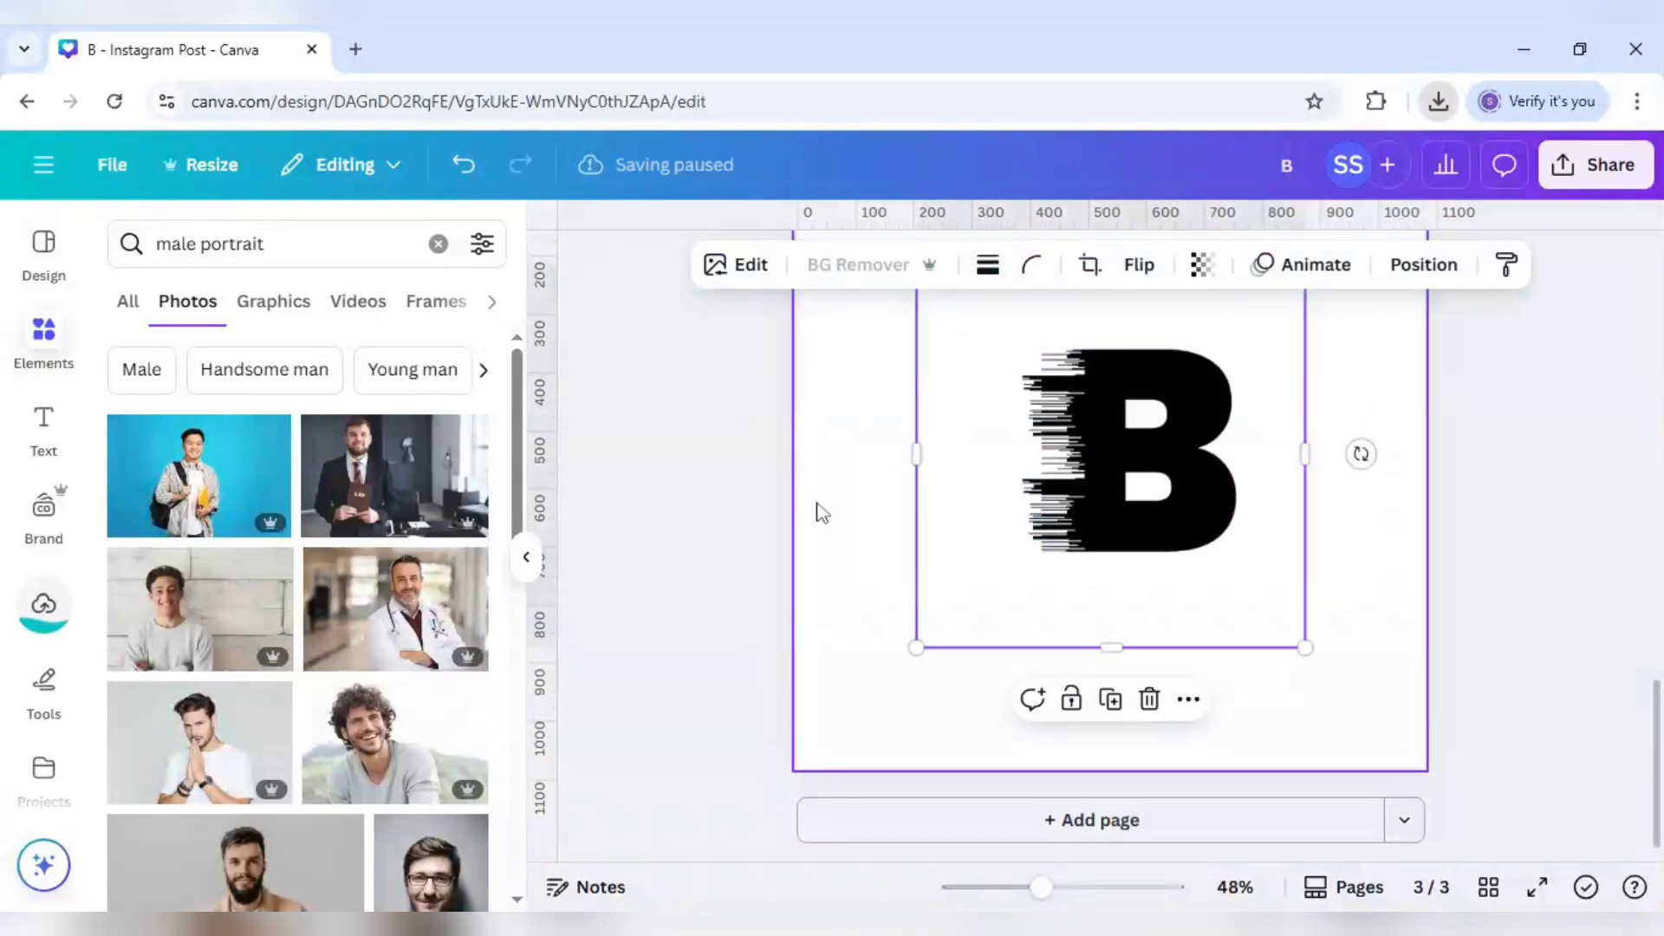
{"action": "left_click", "coordinate": [710, 546]}
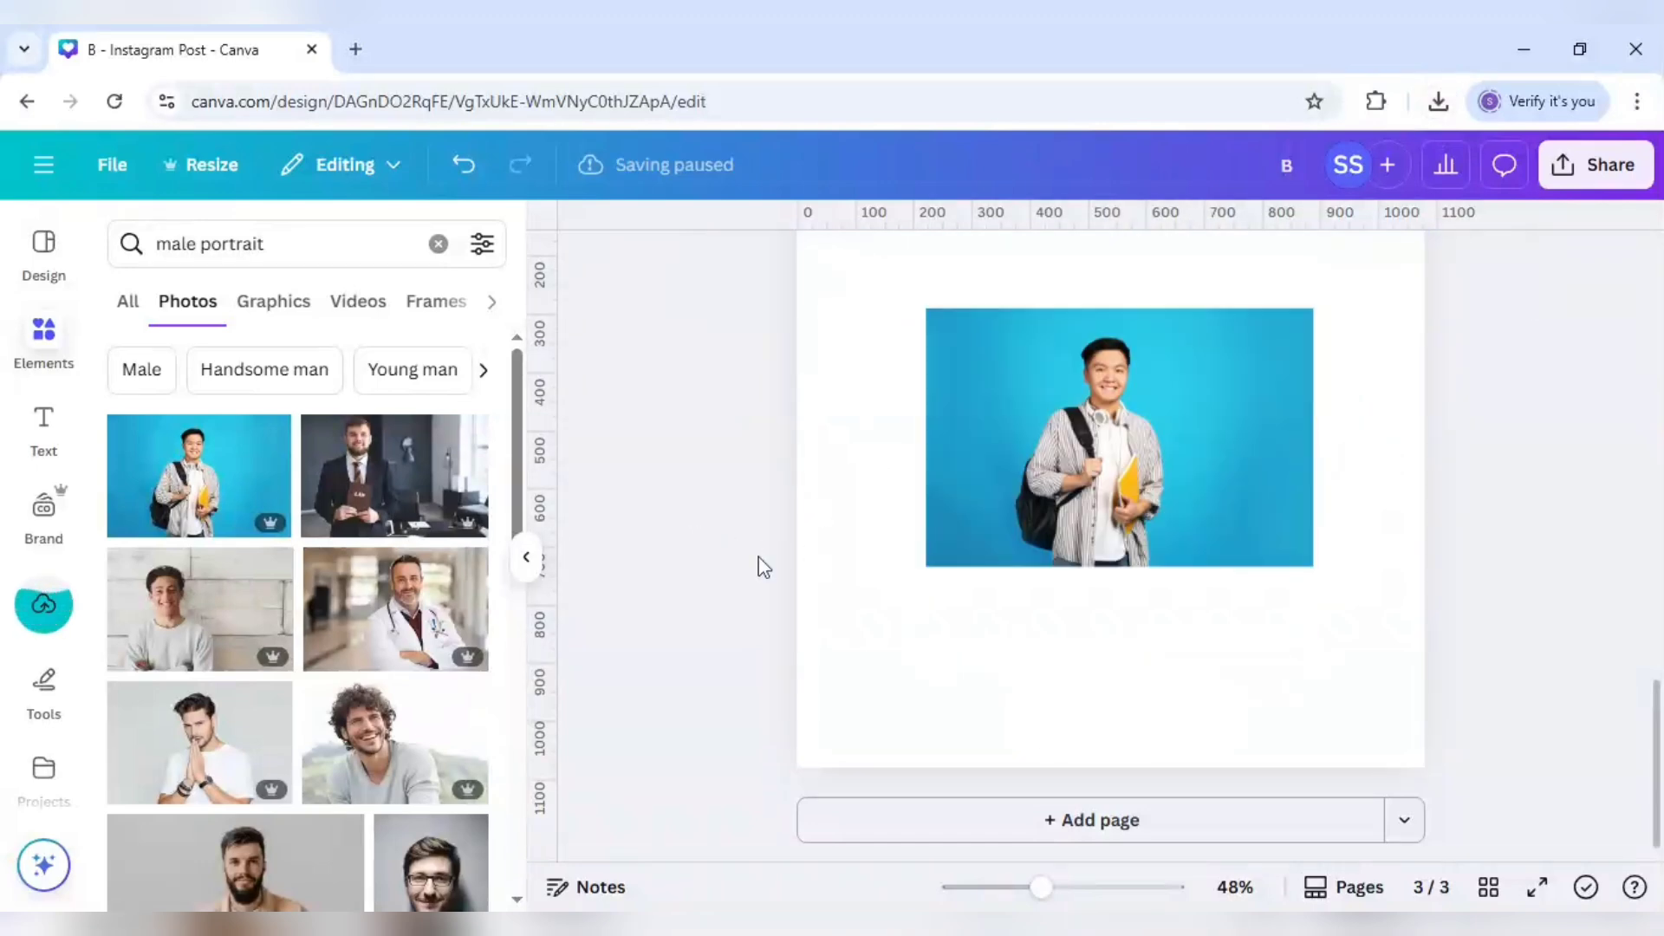
{"action": "scroll", "coordinate": [762, 564], "scroll_direction": "up", "scroll_amount": 2}
{"action": "left_click", "coordinate": [1068, 592]}
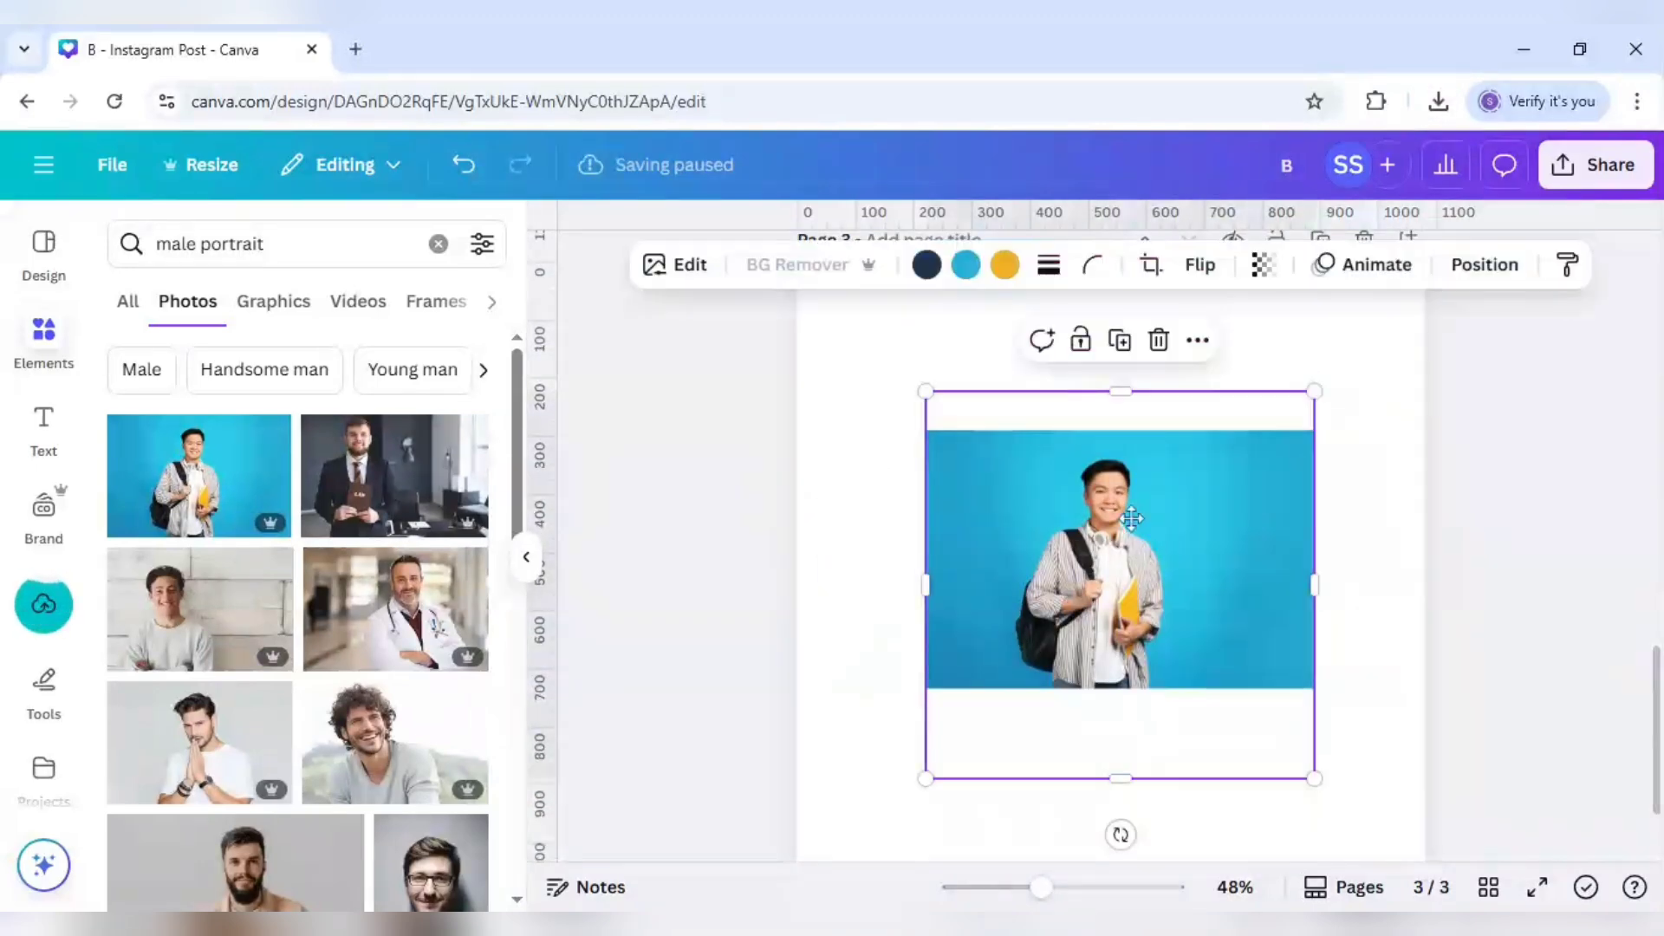
{"action": "left_click_drag", "start_coordinate": [1069, 593], "coordinate": [1190, 489]}
{"action": "left_click_drag", "start_coordinate": [995, 564], "coordinate": [875, 564]}
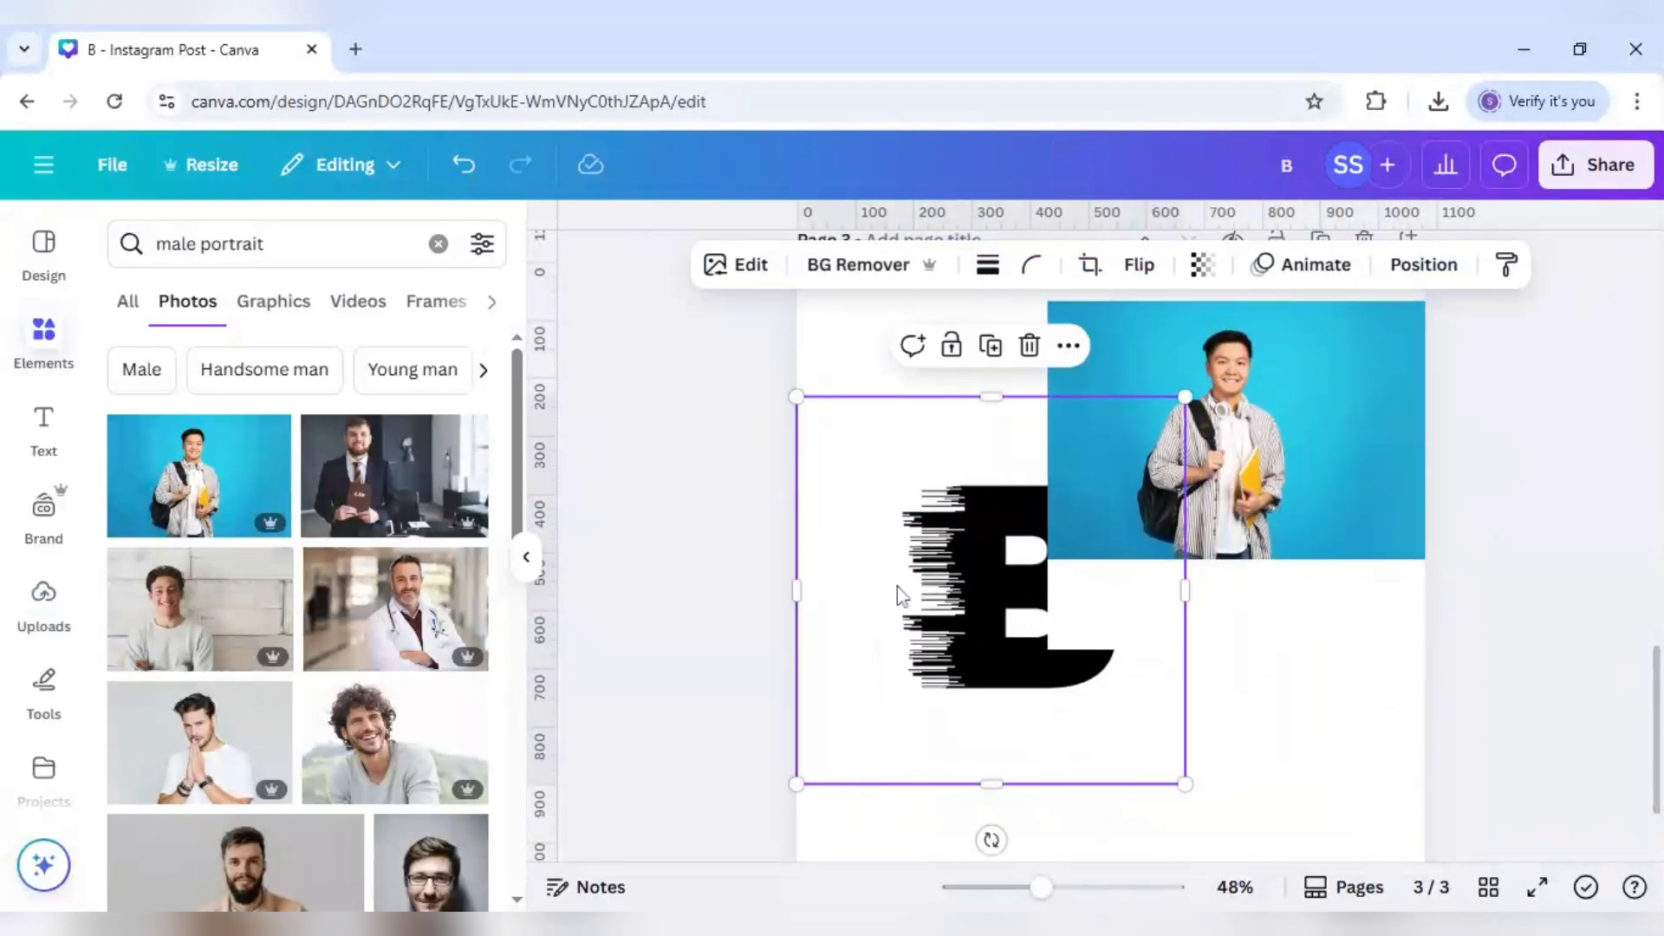
Search the Apps library for 'blend' and open the Blend Image app
{"action": "scroll", "coordinate": [61, 667], "scroll_direction": "down", "scroll_amount": 2}
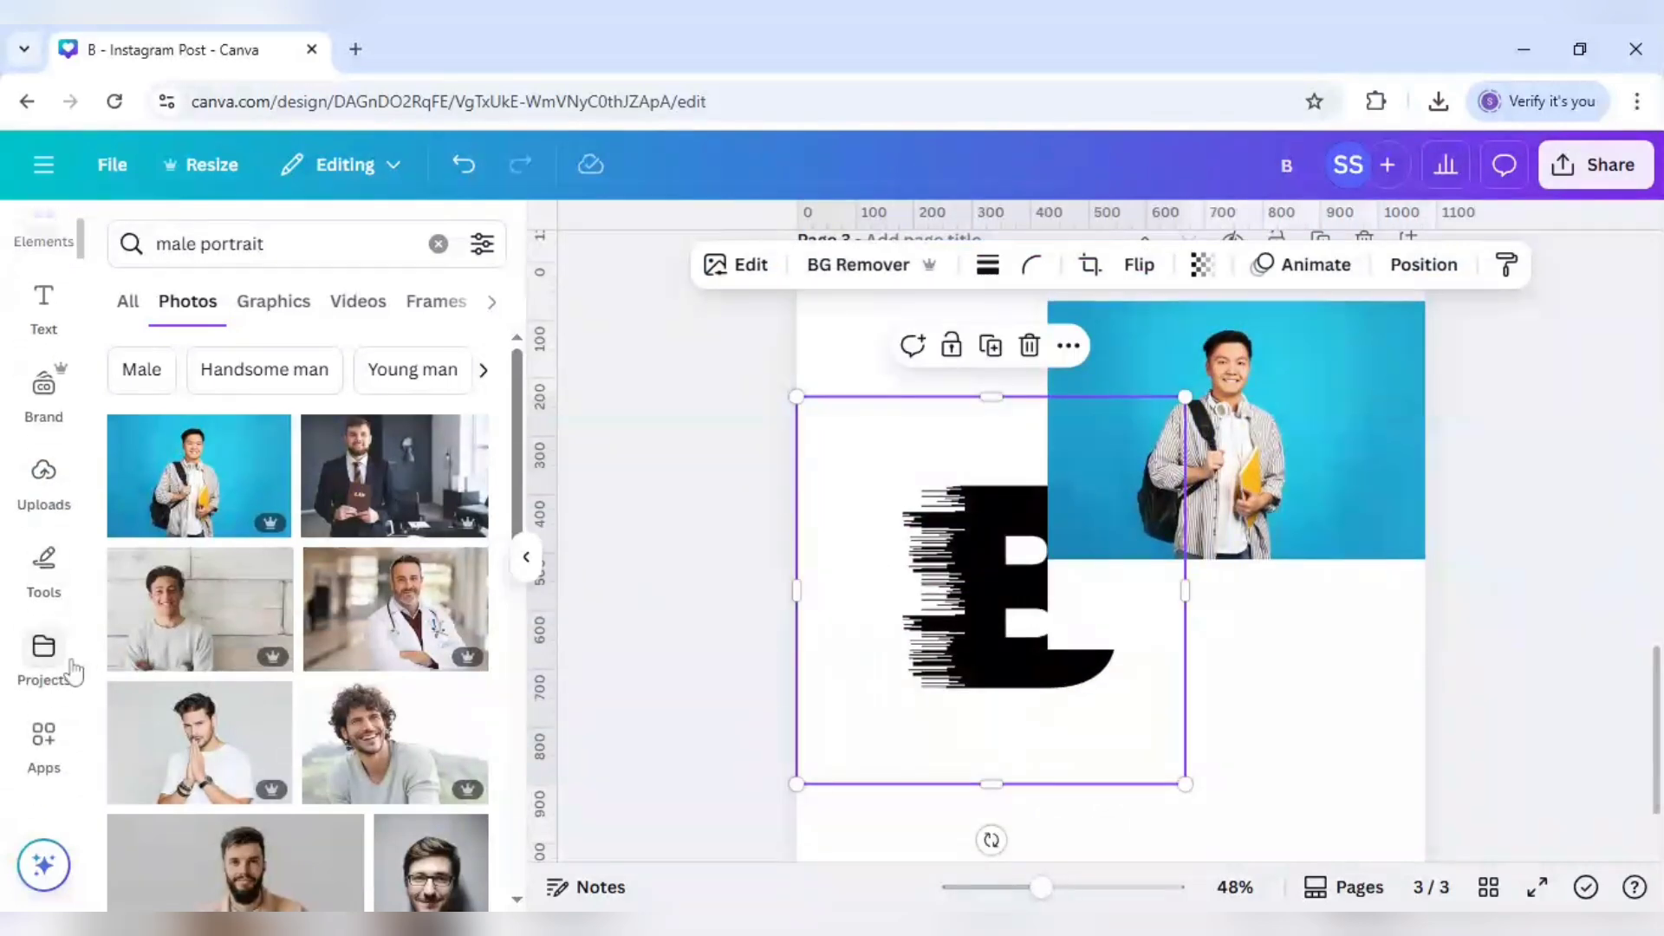
{"action": "left_click", "coordinate": [45, 739]}
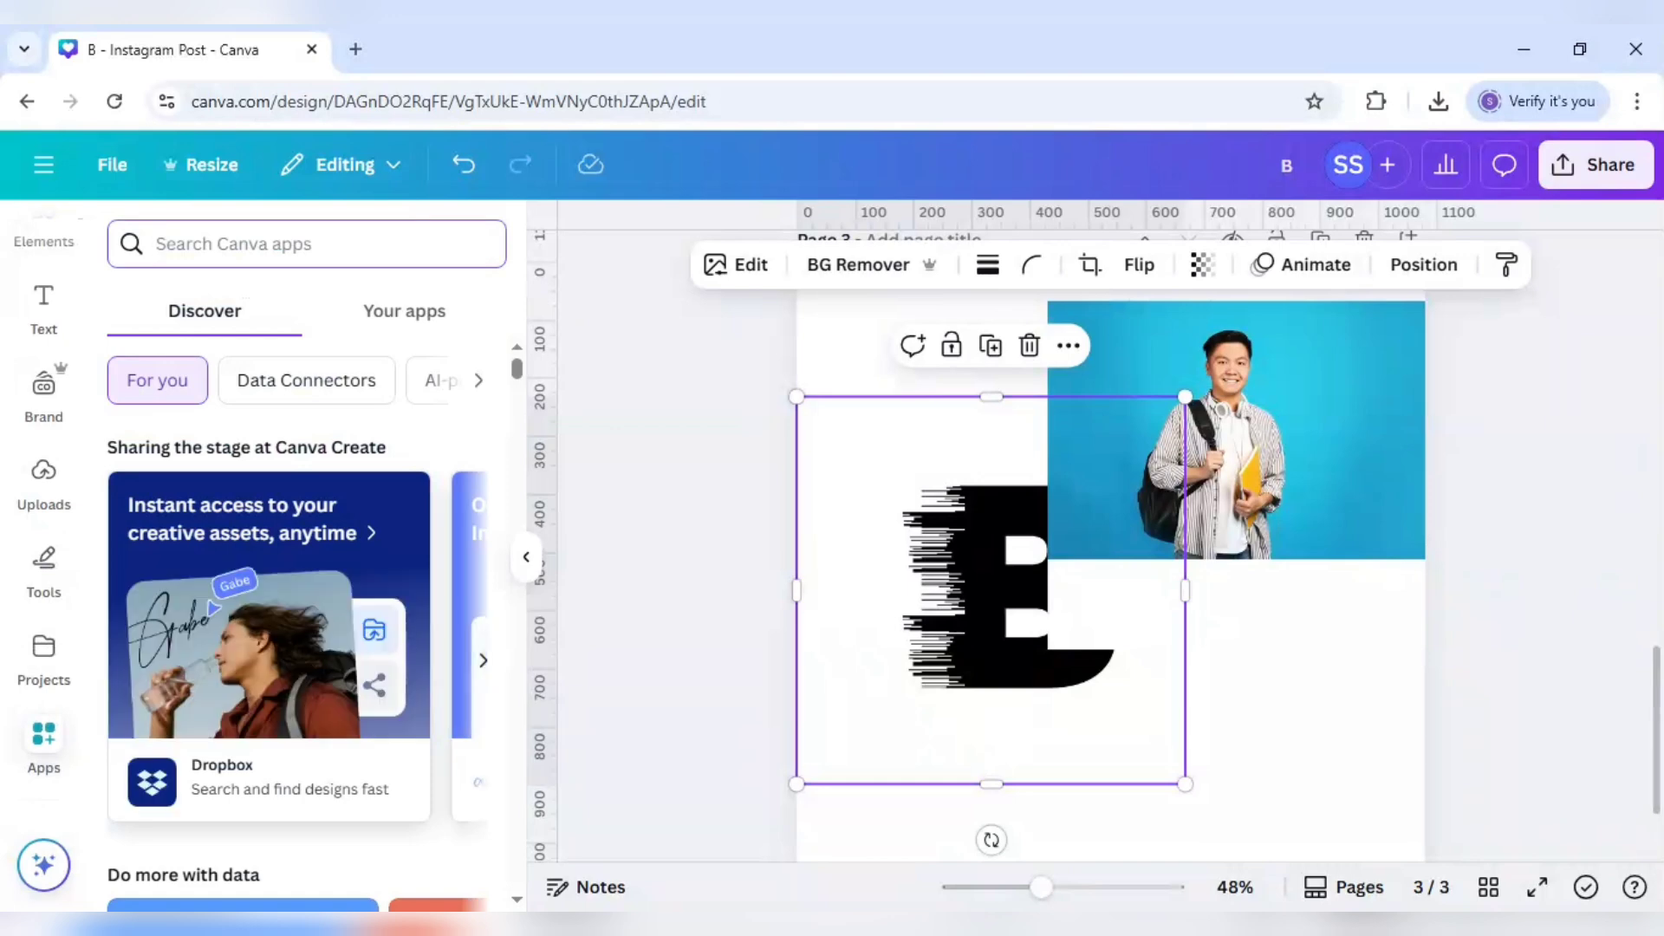
{"action": "type", "text": "blend"}
{"action": "key", "text": "Return"}
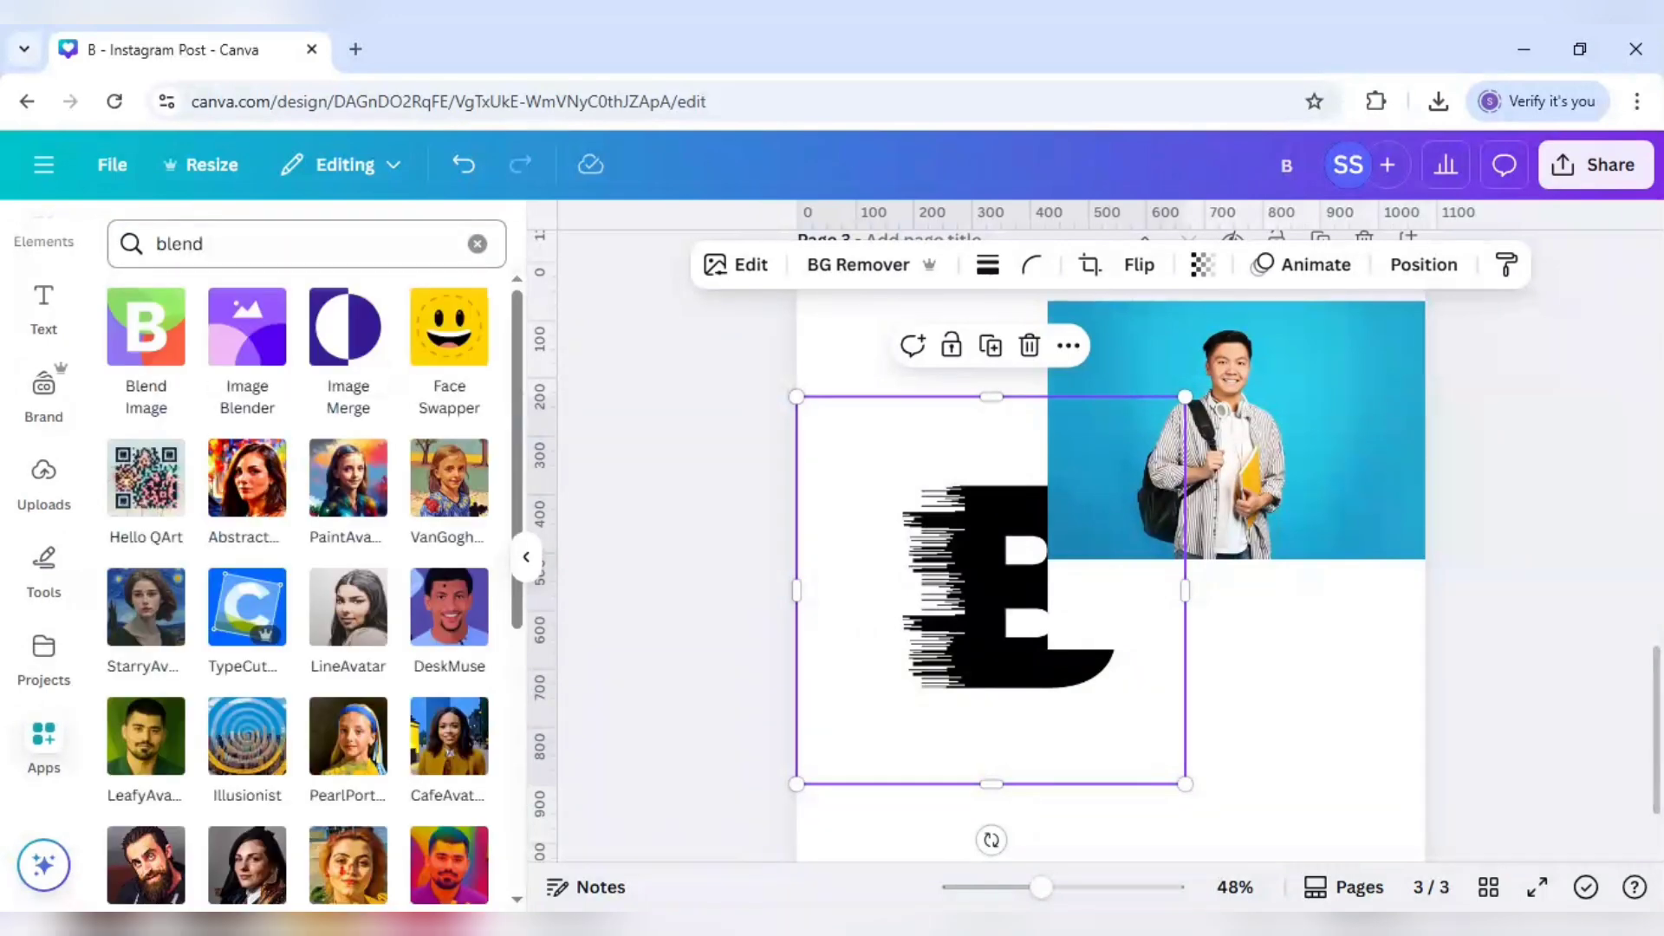
{"action": "left_click", "coordinate": [163, 351]}
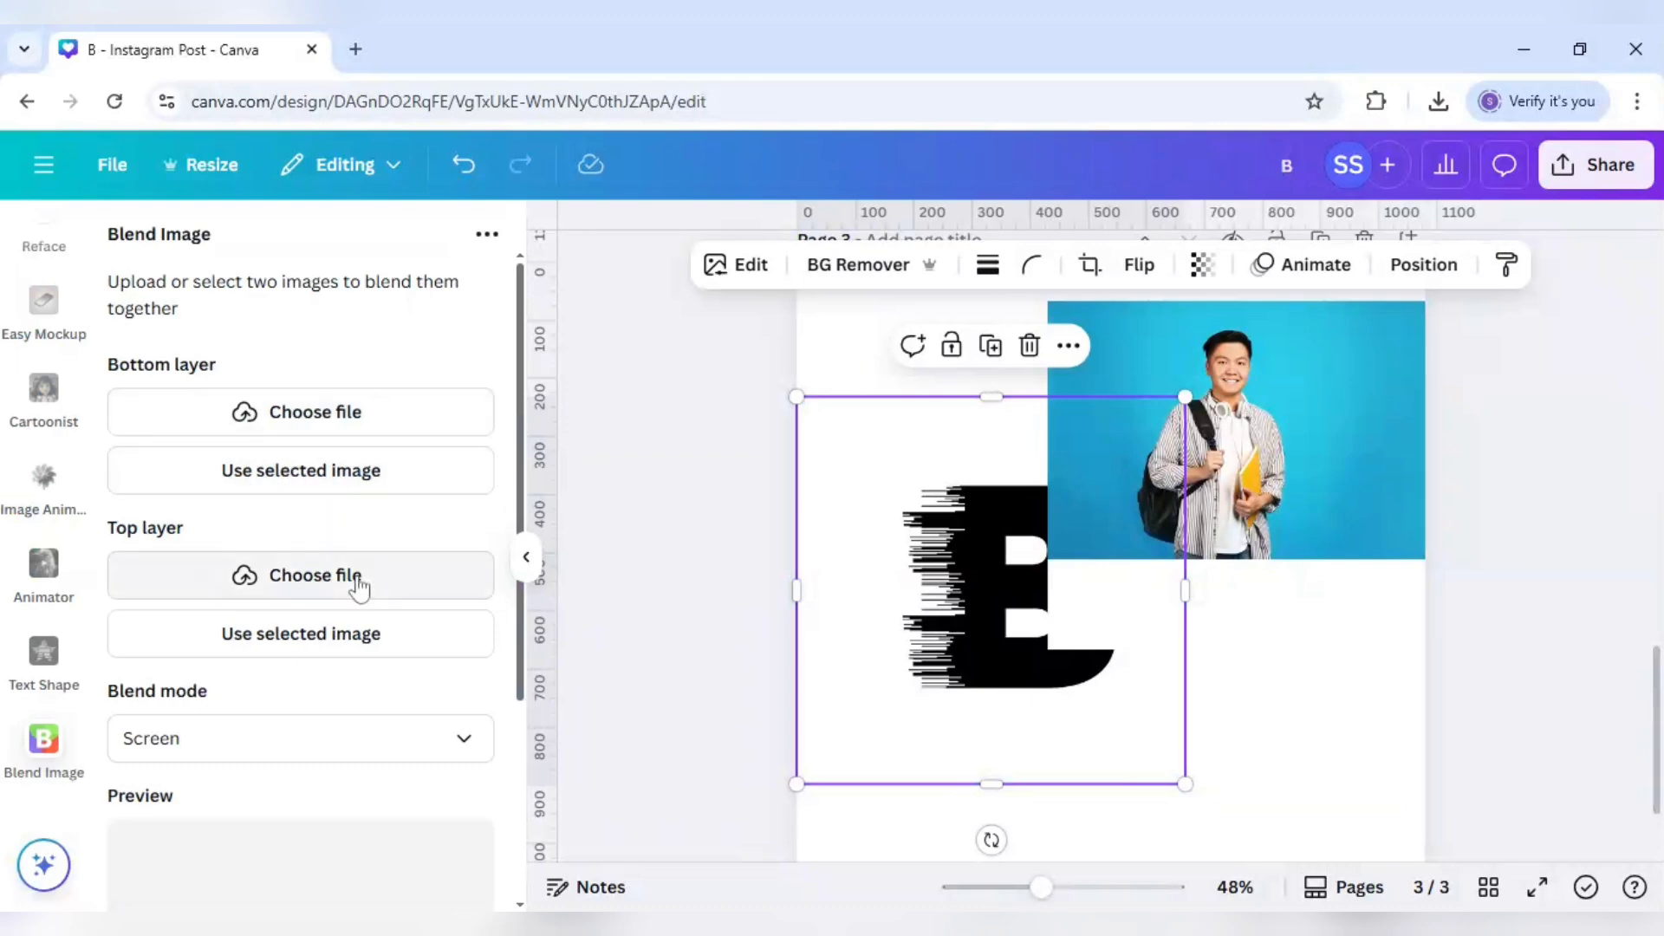
Blend the B (top layer) with the student photo (bottom layer) and add it to the design
{"action": "left_click", "coordinate": [370, 648]}
{"action": "left_click", "coordinate": [1273, 485]}
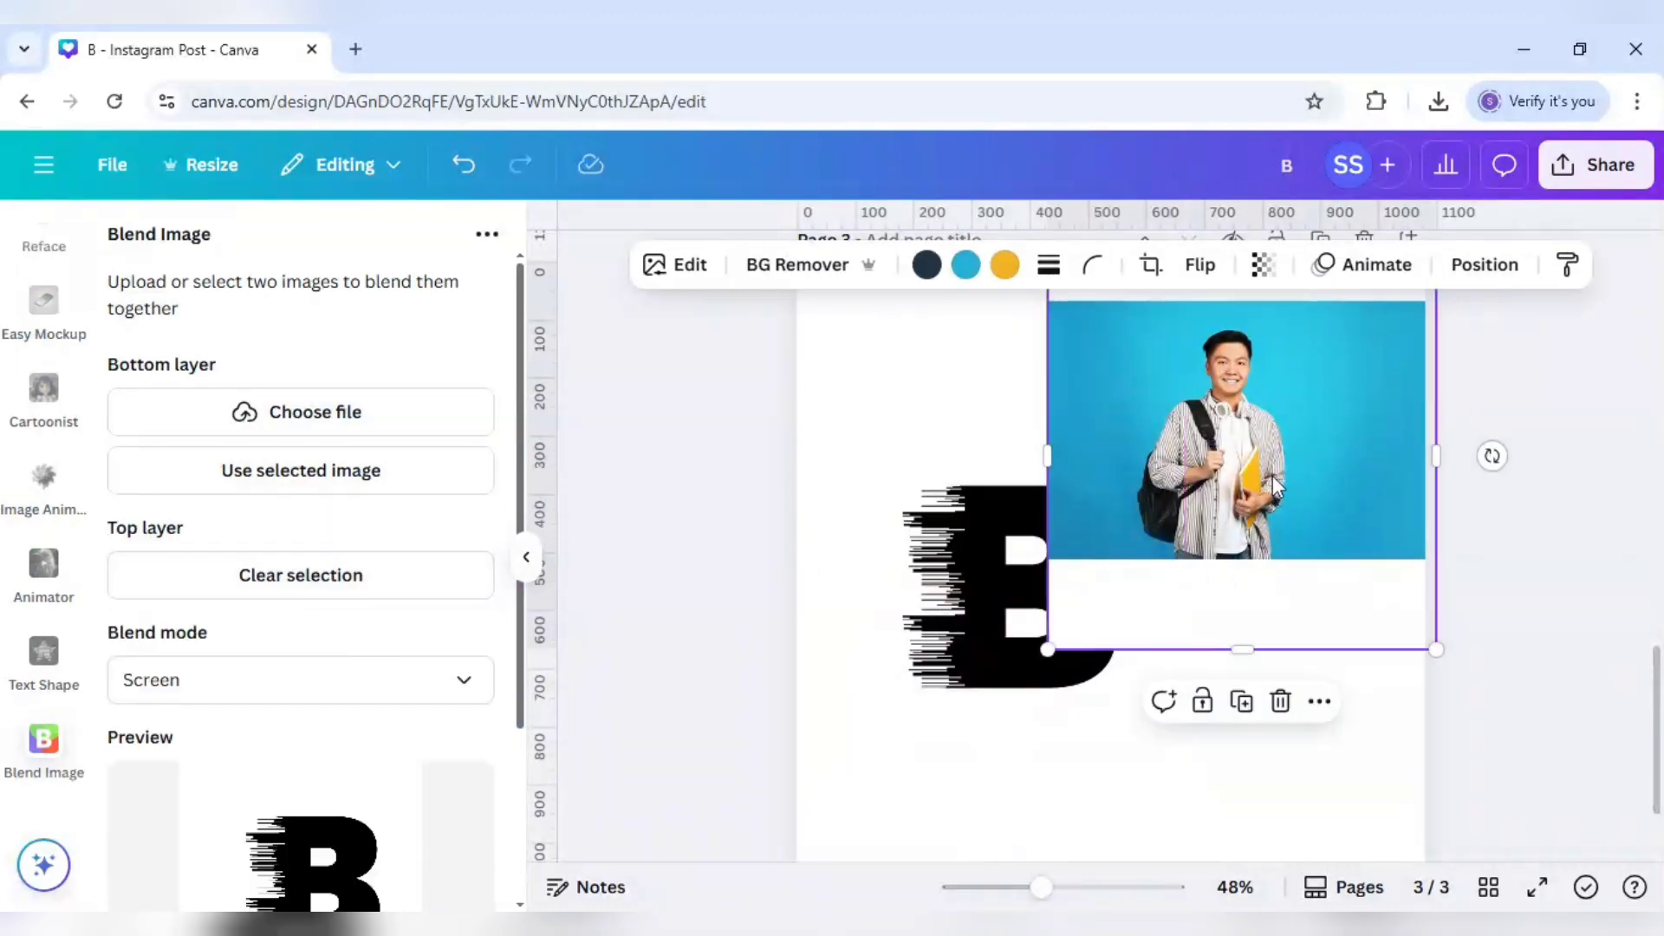
{"action": "left_click", "coordinate": [373, 474]}
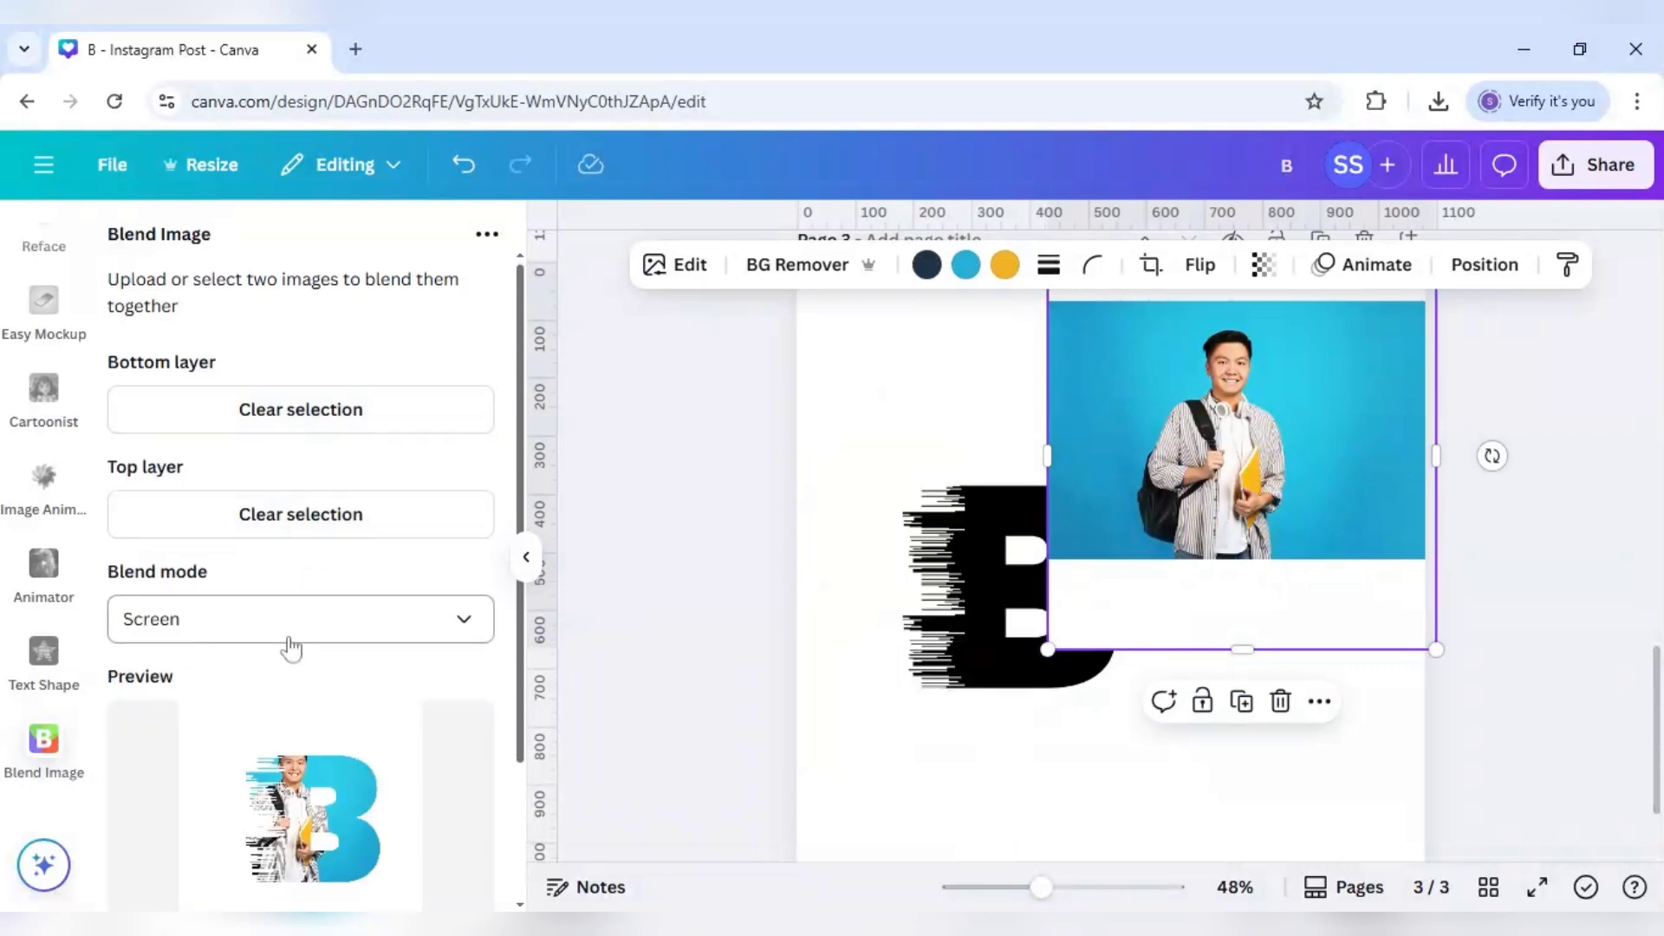
{"action": "scroll", "coordinate": [289, 642], "scroll_direction": "down", "scroll_amount": 2}
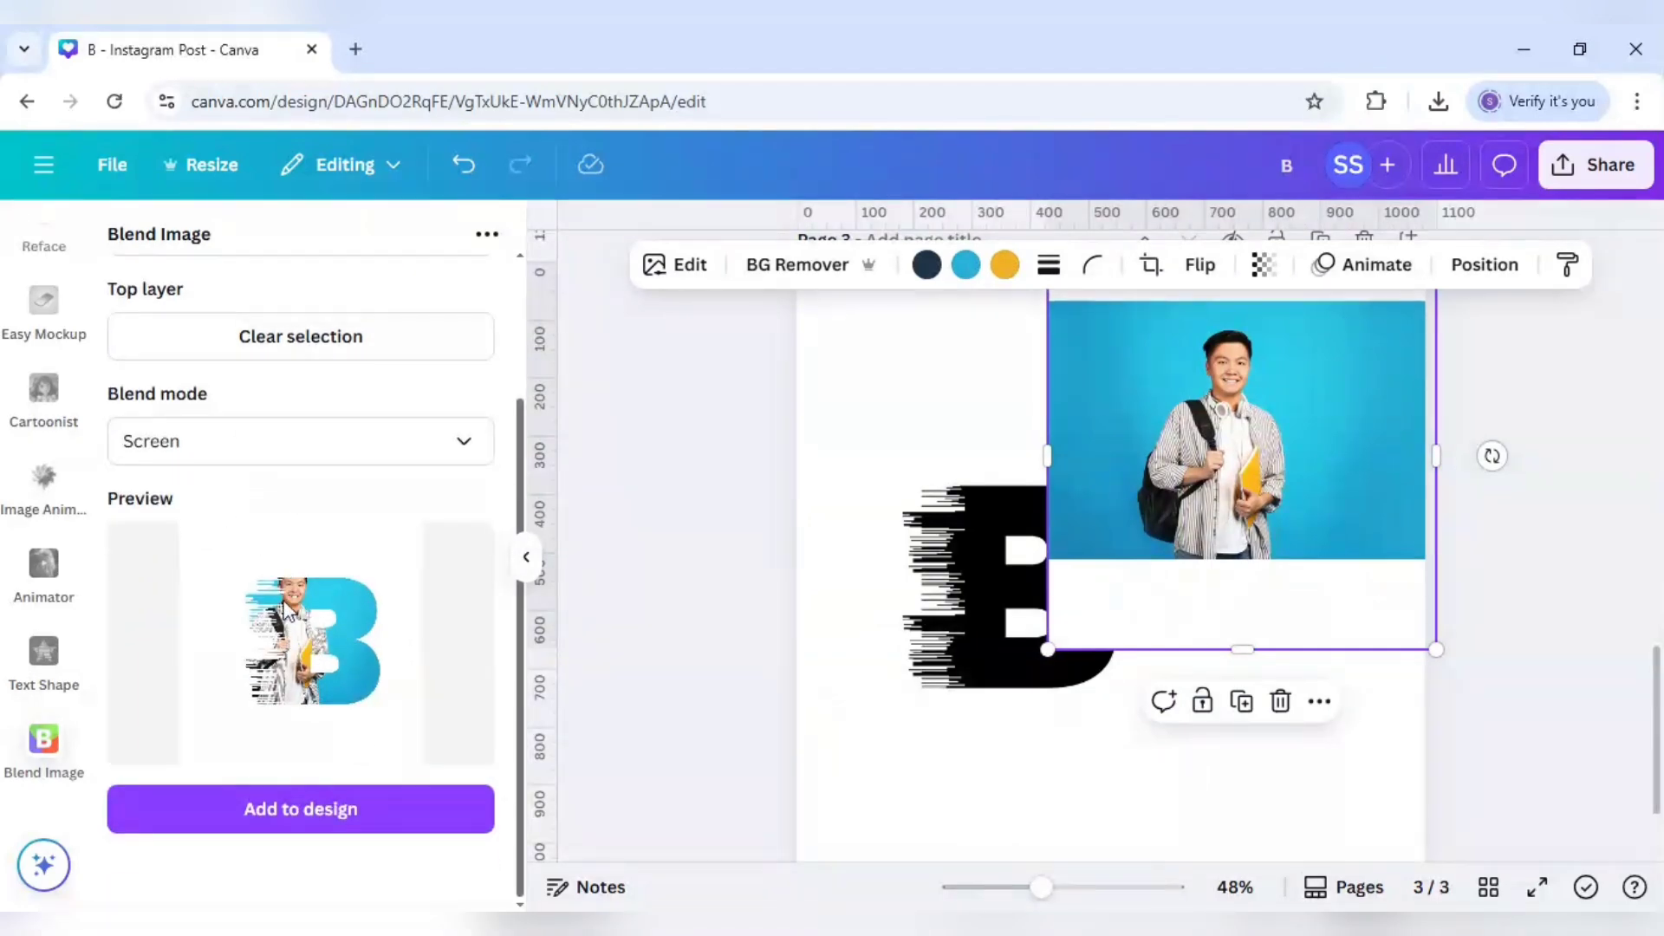
{"action": "left_click", "coordinate": [311, 830]}
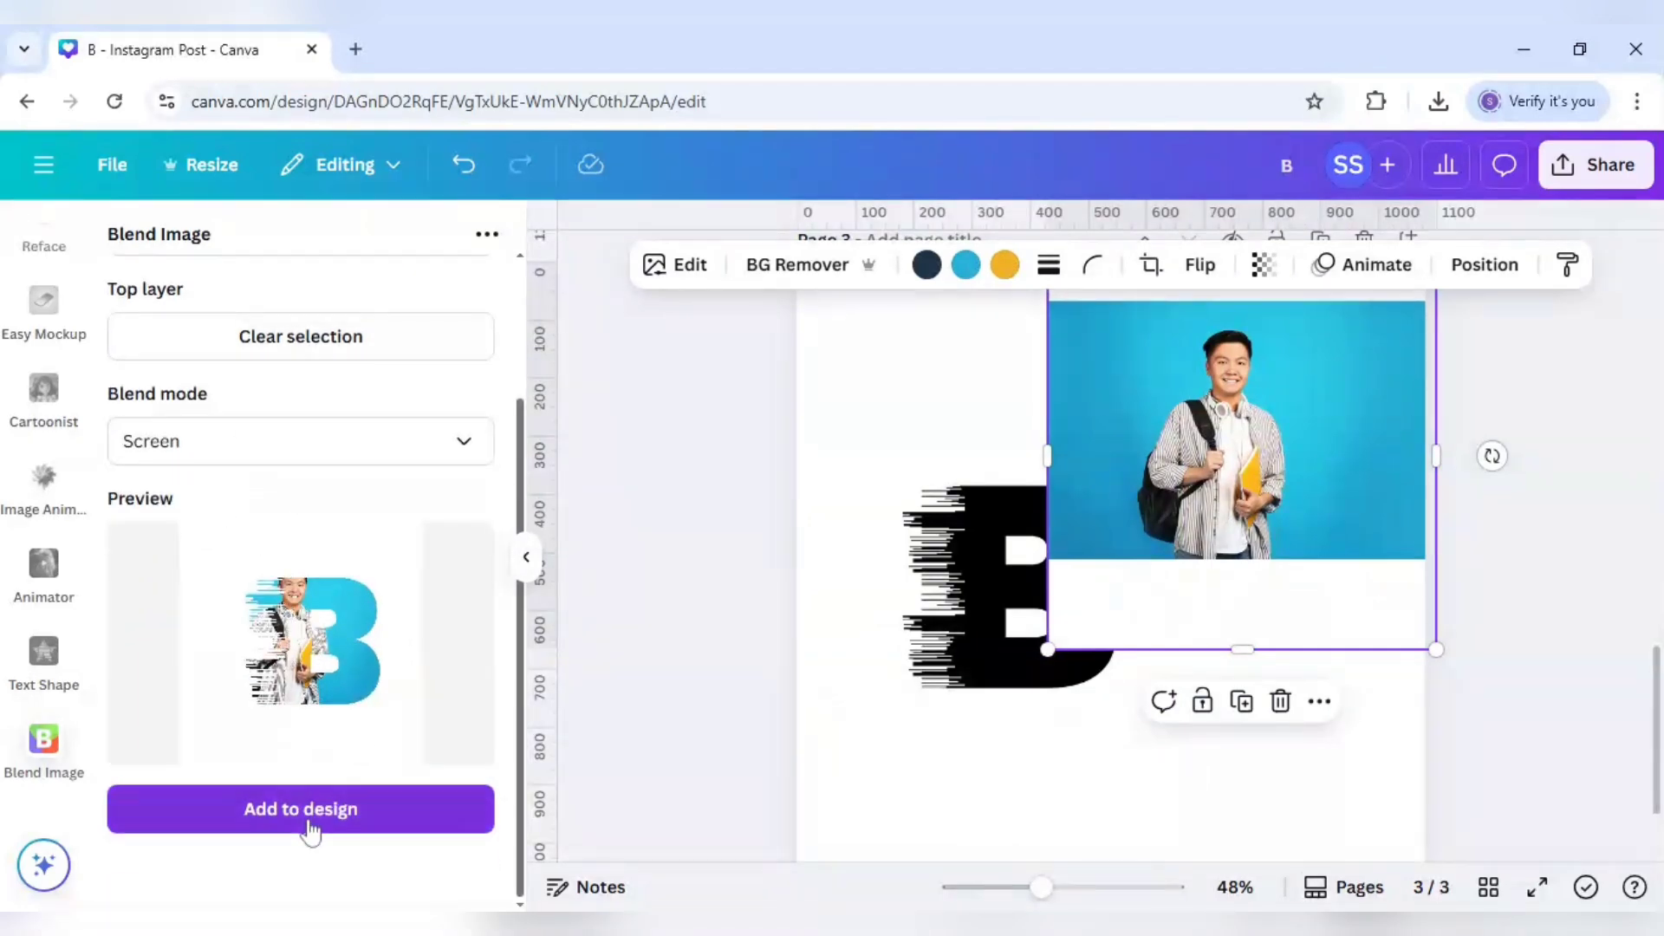
{"action": "scroll", "coordinate": [1079, 829], "scroll_direction": "down", "scroll_amount": 2}
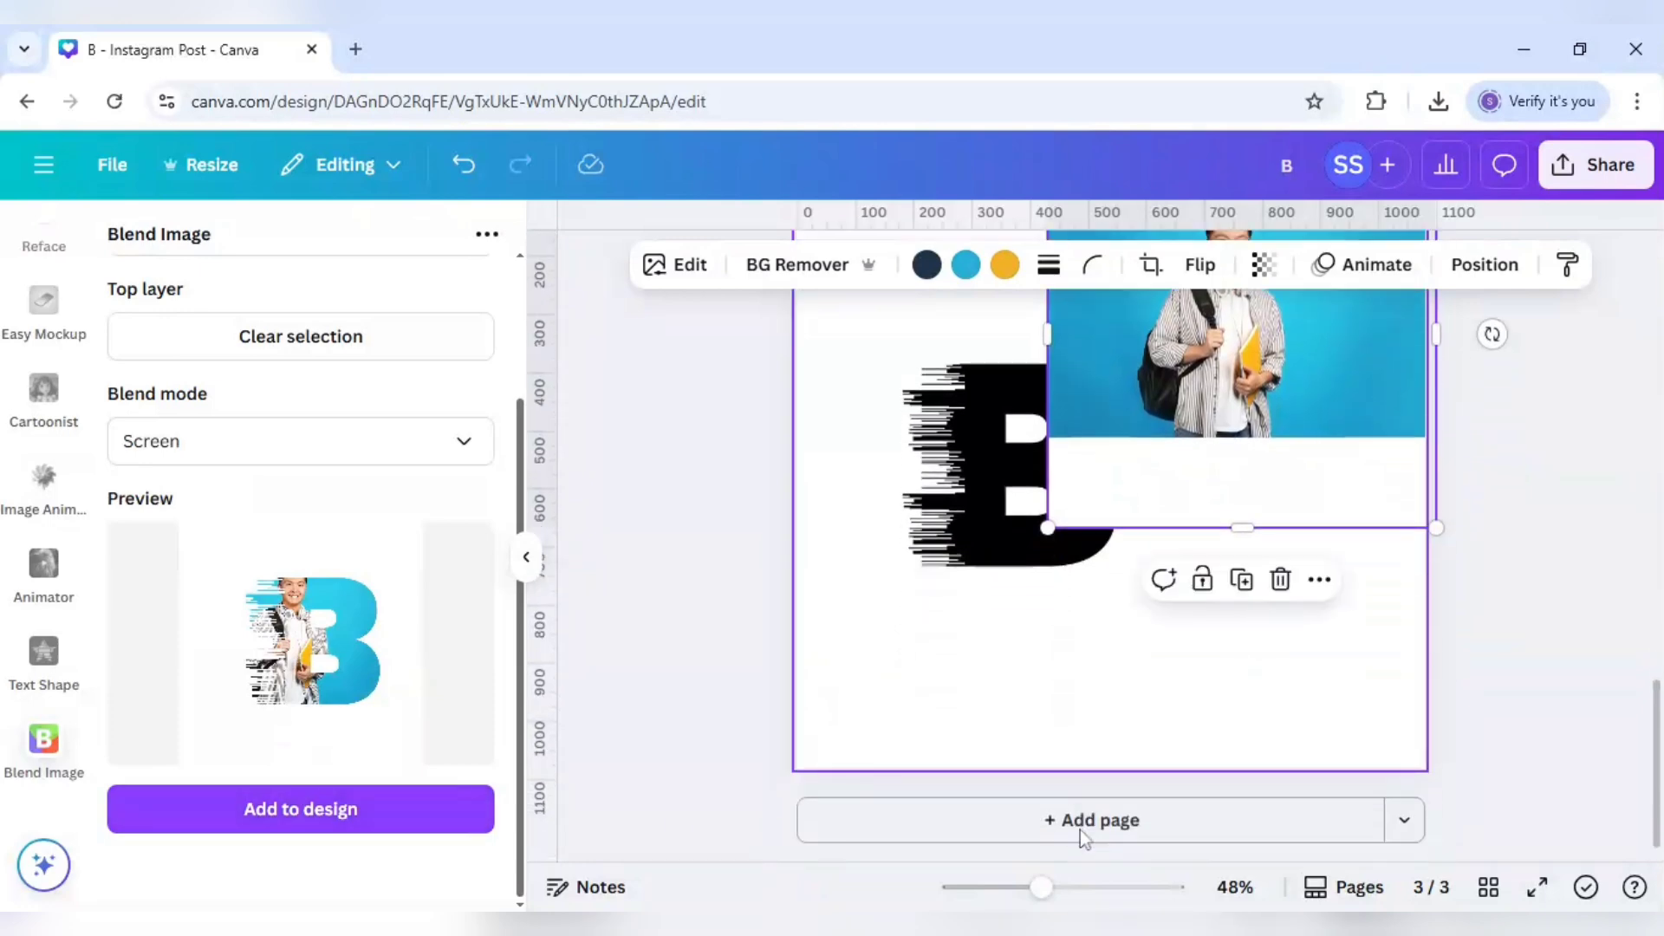
Add page 4 and stretch the blended B image to fill the 1,080 × 1,080 page
{"action": "left_click", "coordinate": [1078, 819]}
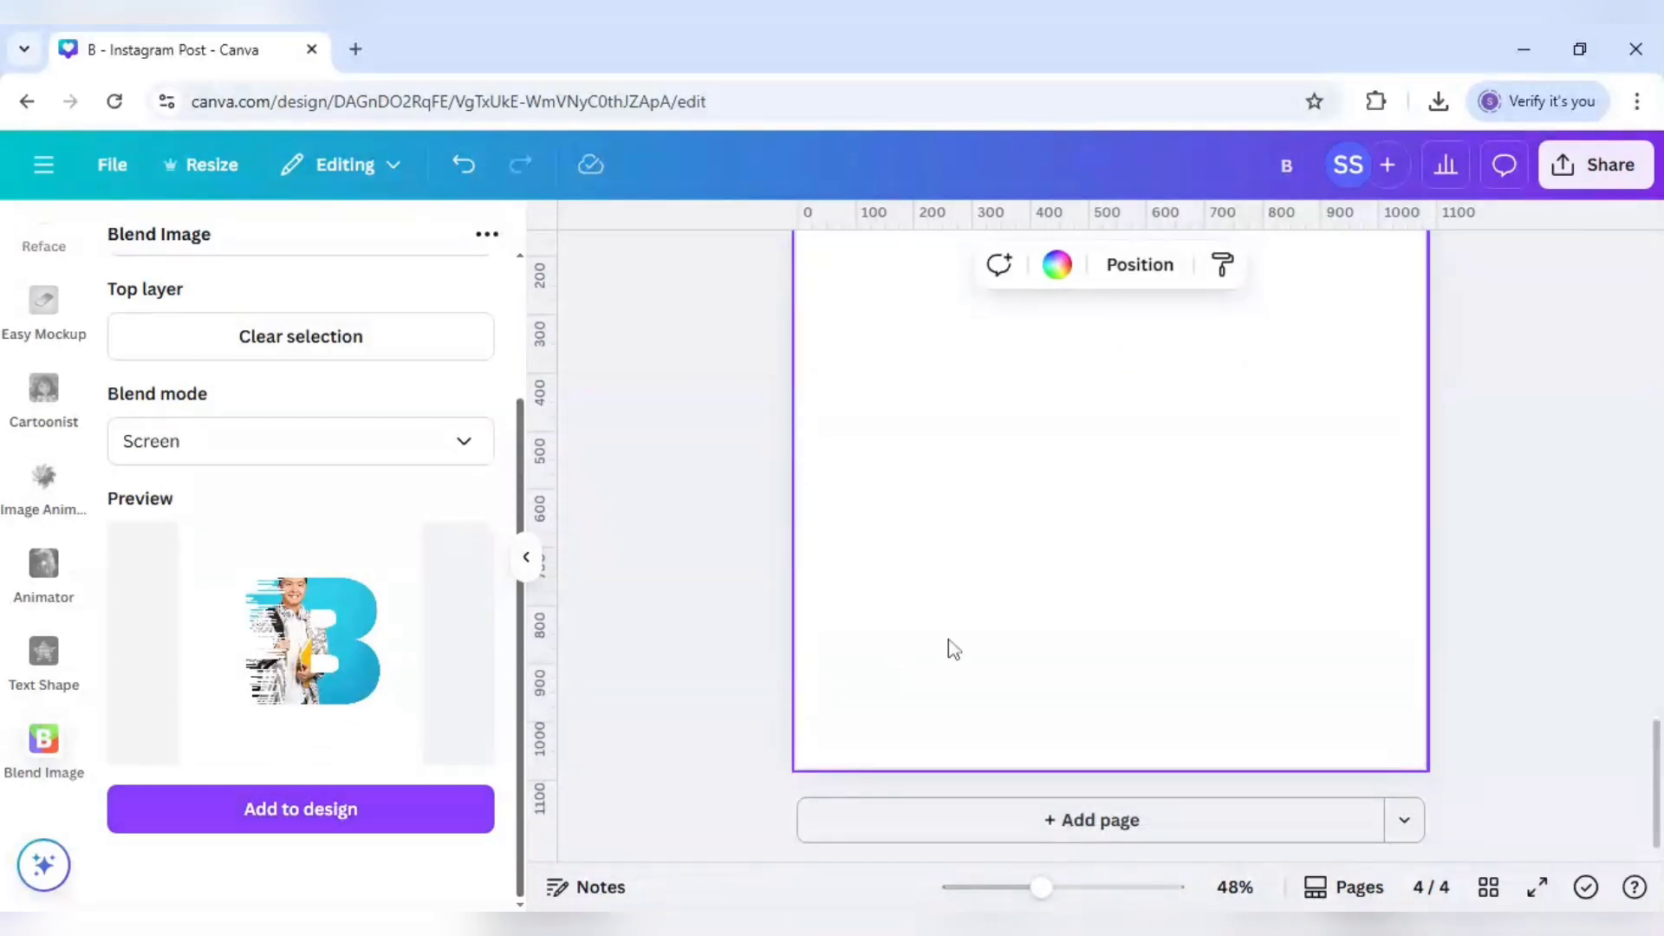
{"action": "scroll", "coordinate": [947, 647], "scroll_direction": "up", "scroll_amount": 2}
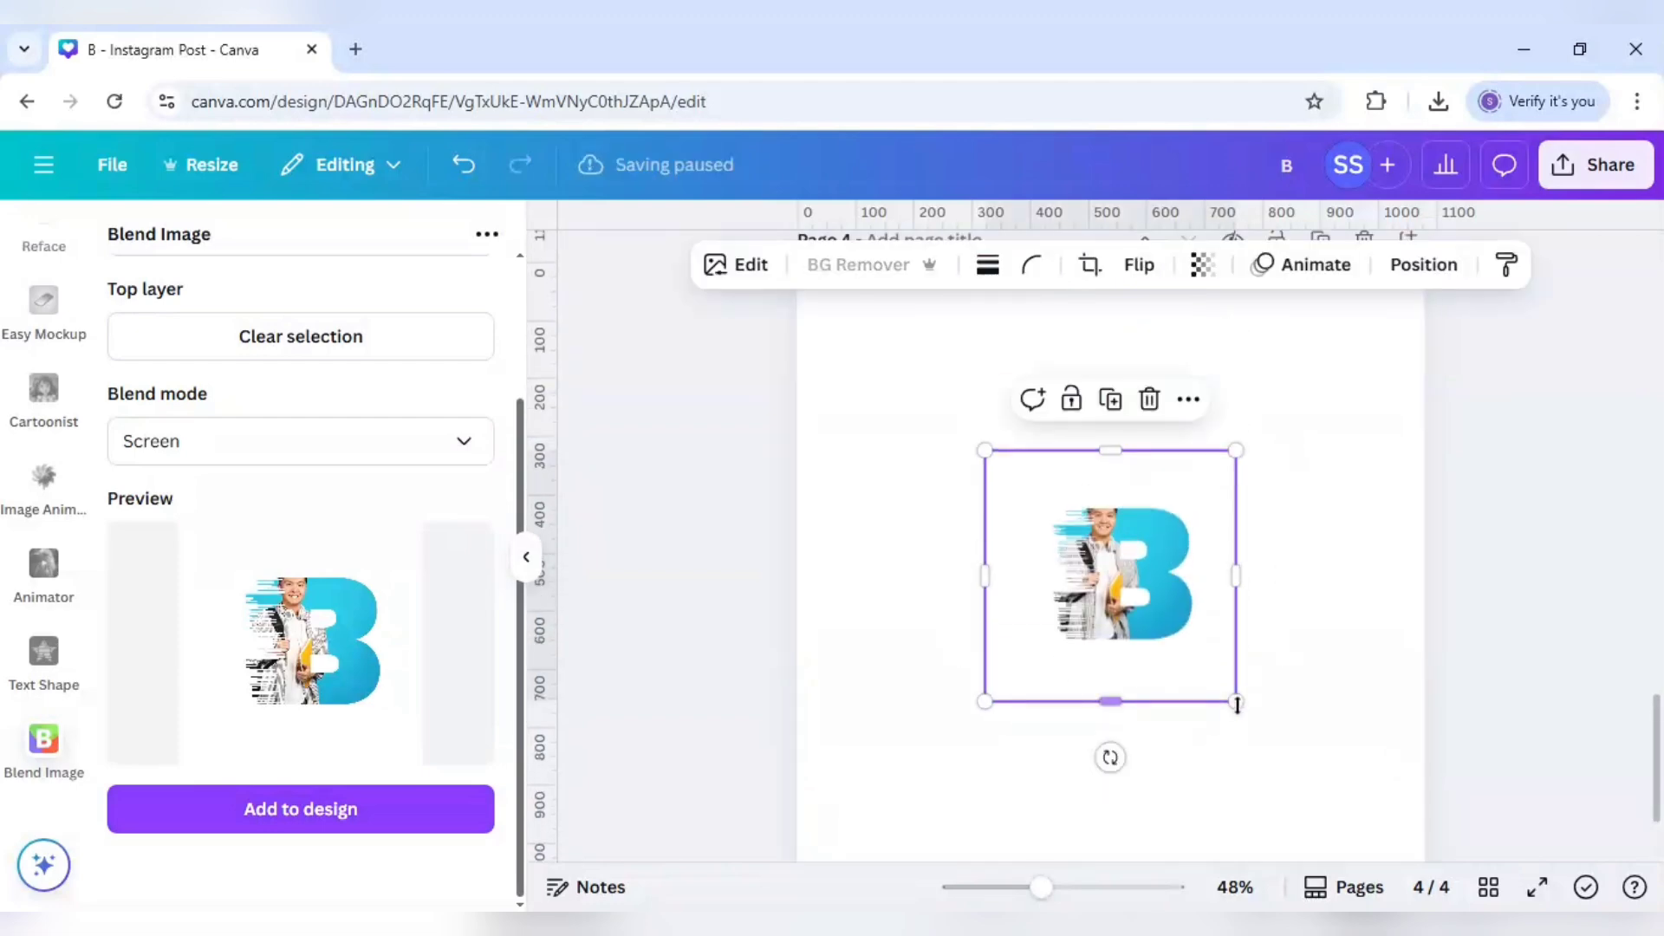
{"action": "left_click_drag", "start_coordinate": [1042, 885], "coordinate": [1021, 891]}
{"action": "left_click_drag", "start_coordinate": [1196, 648], "coordinate": [1329, 781]}
{"action": "left_click_drag", "start_coordinate": [1022, 473], "coordinate": [892, 343]}
{"action": "left_click", "coordinate": [1359, 573]}
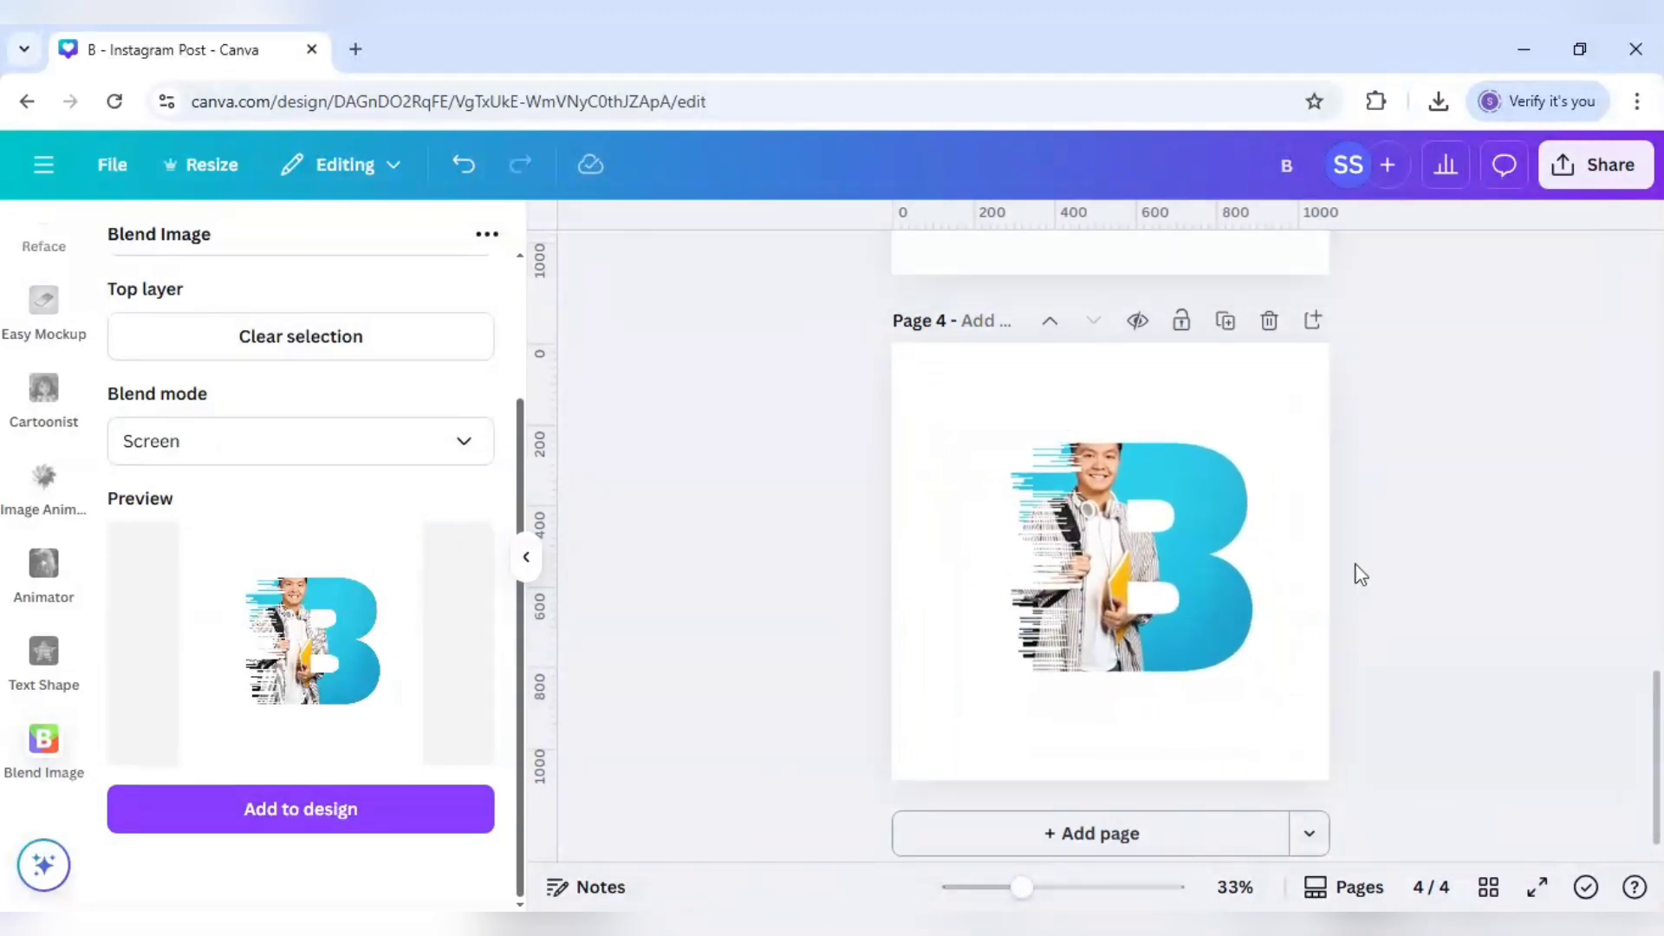
Paste the student photo onto page 4, scale it to page width, and remove its background
{"action": "scroll", "coordinate": [1360, 575], "scroll_direction": "up", "scroll_amount": 5}
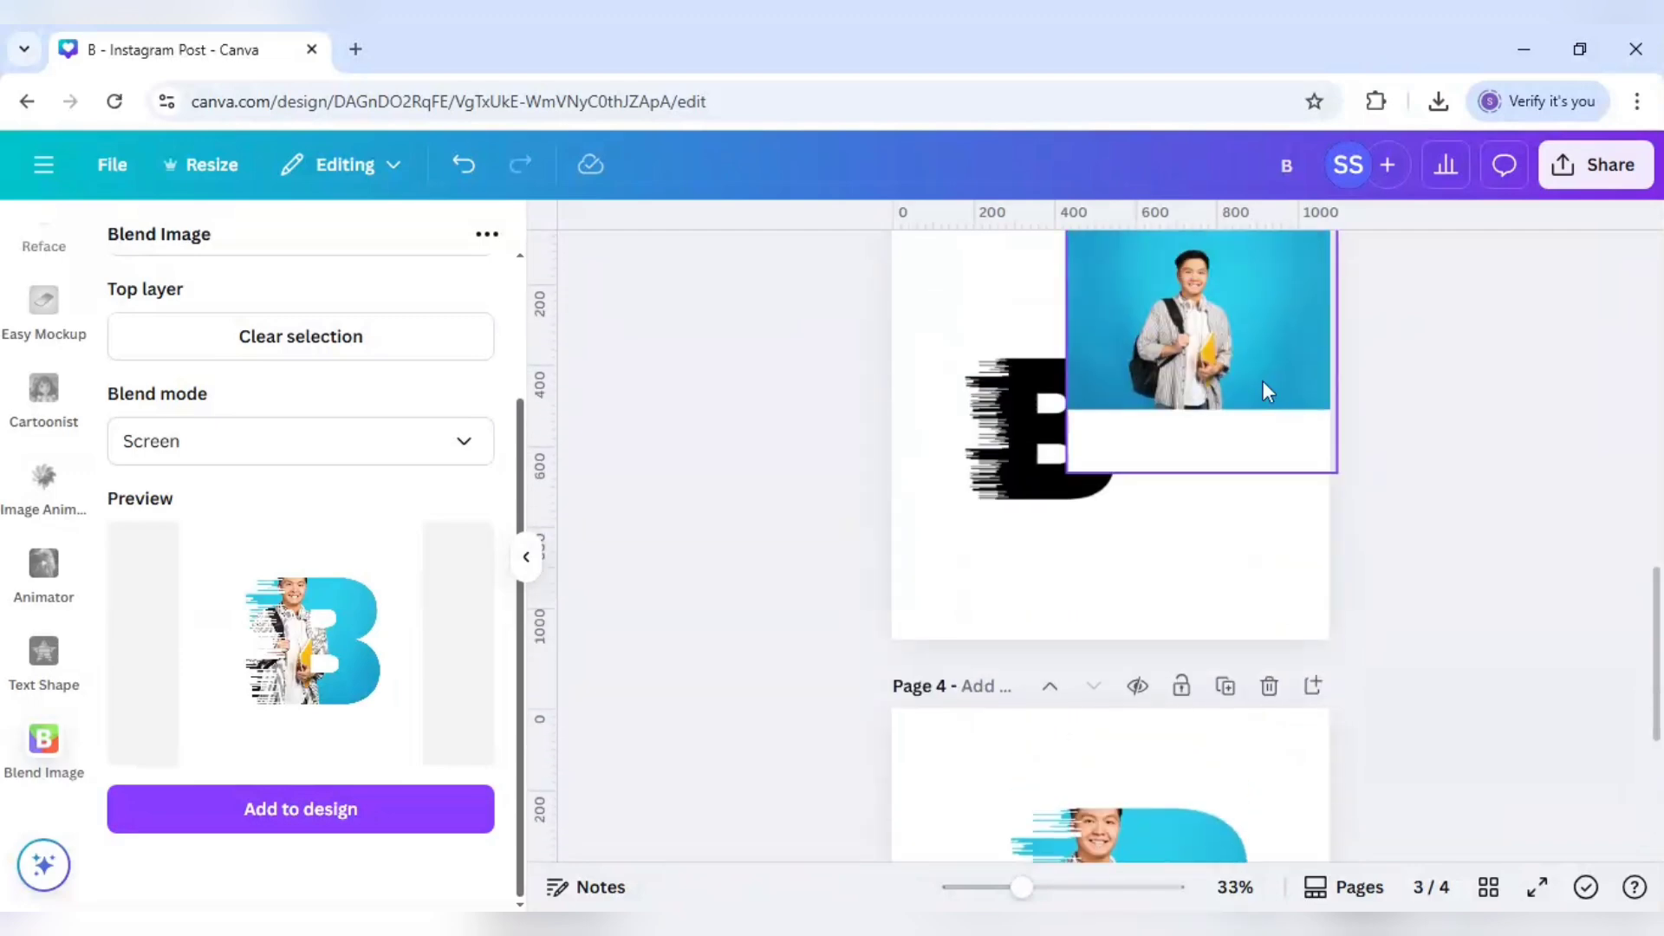
{"action": "left_click", "coordinate": [1263, 382]}
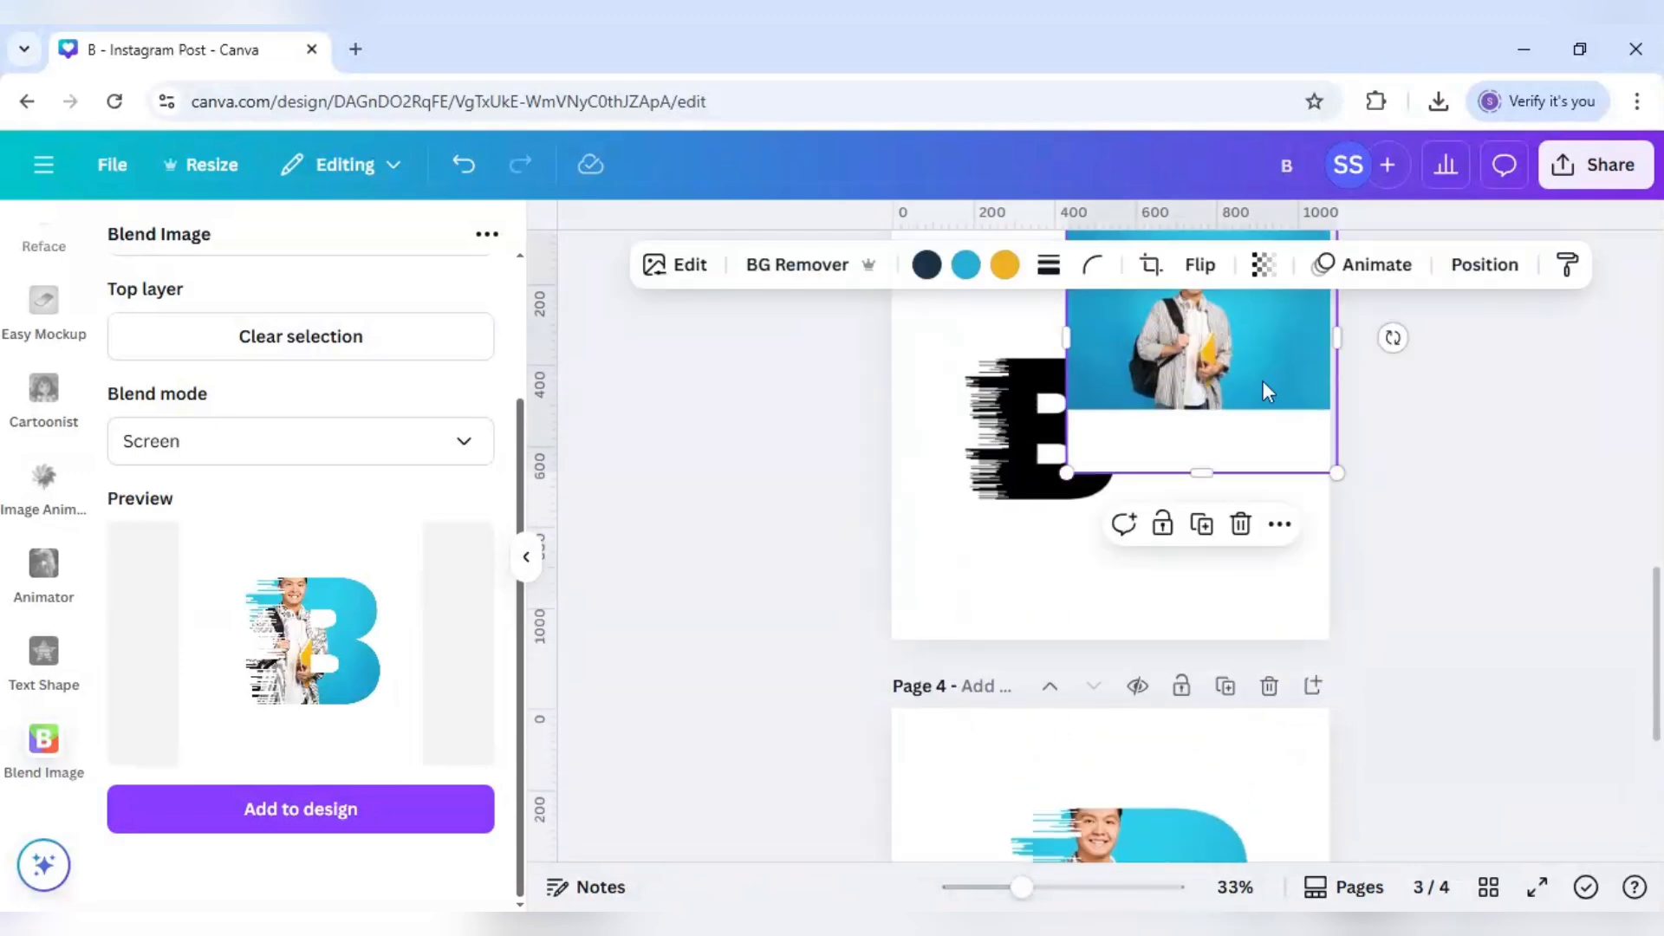
{"action": "left_click", "coordinate": [882, 490]}
{"action": "scroll", "coordinate": [863, 501], "scroll_direction": "down", "scroll_amount": 5}
{"action": "left_click", "coordinate": [1067, 565]}
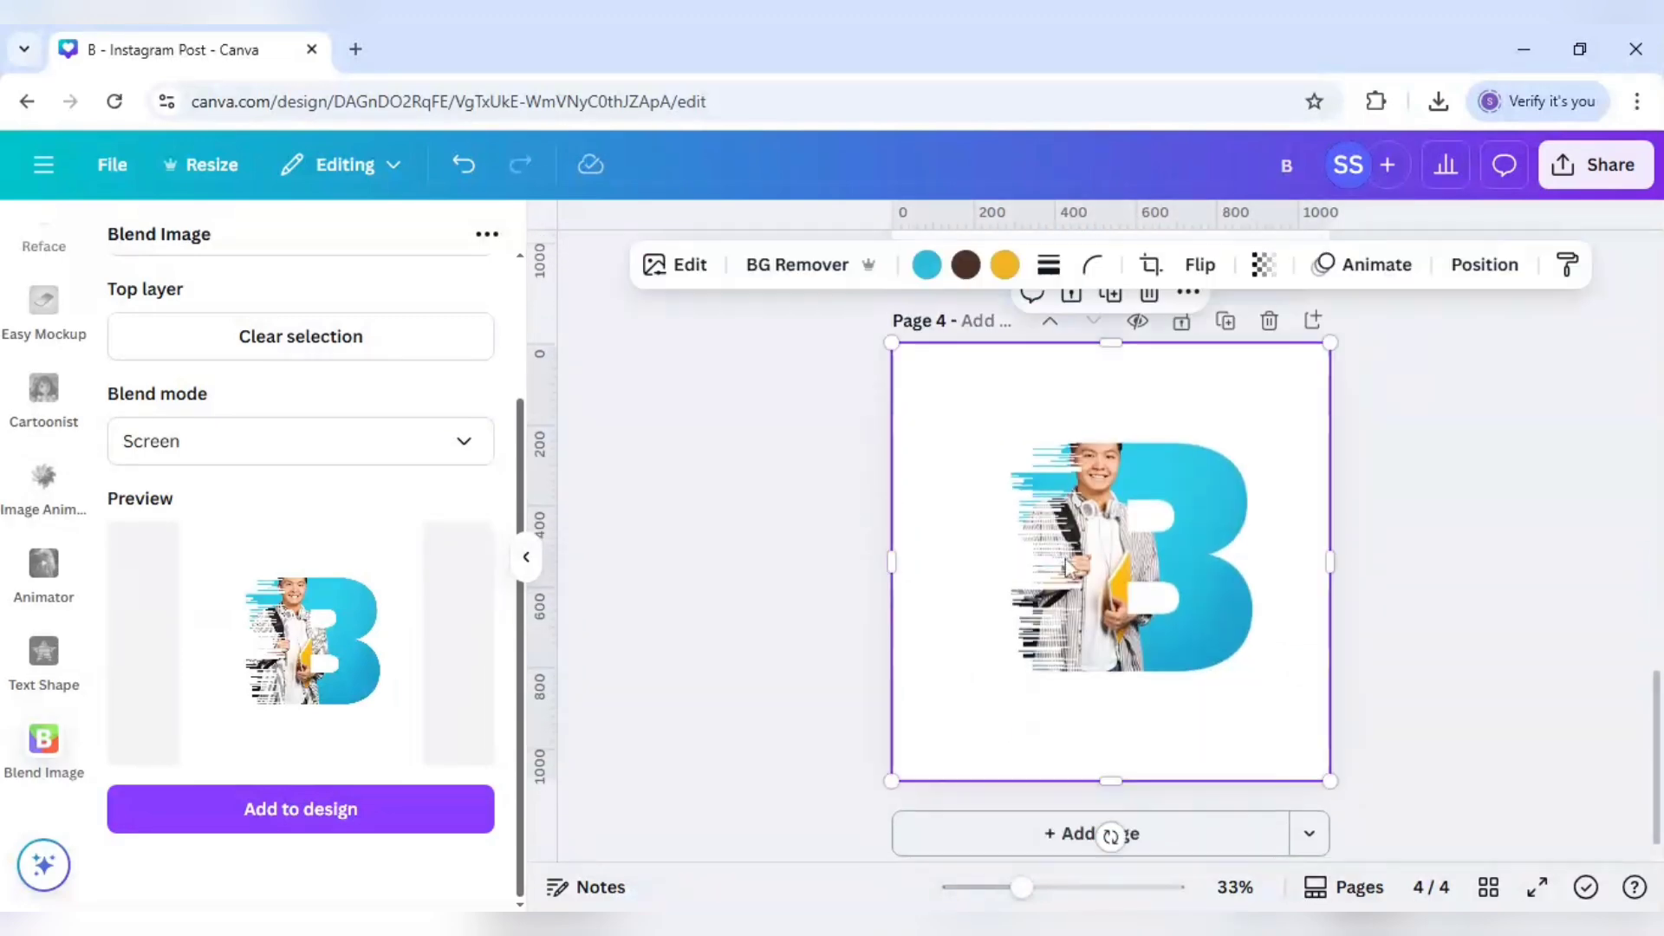
{"action": "key", "text": "ctrl+v"}
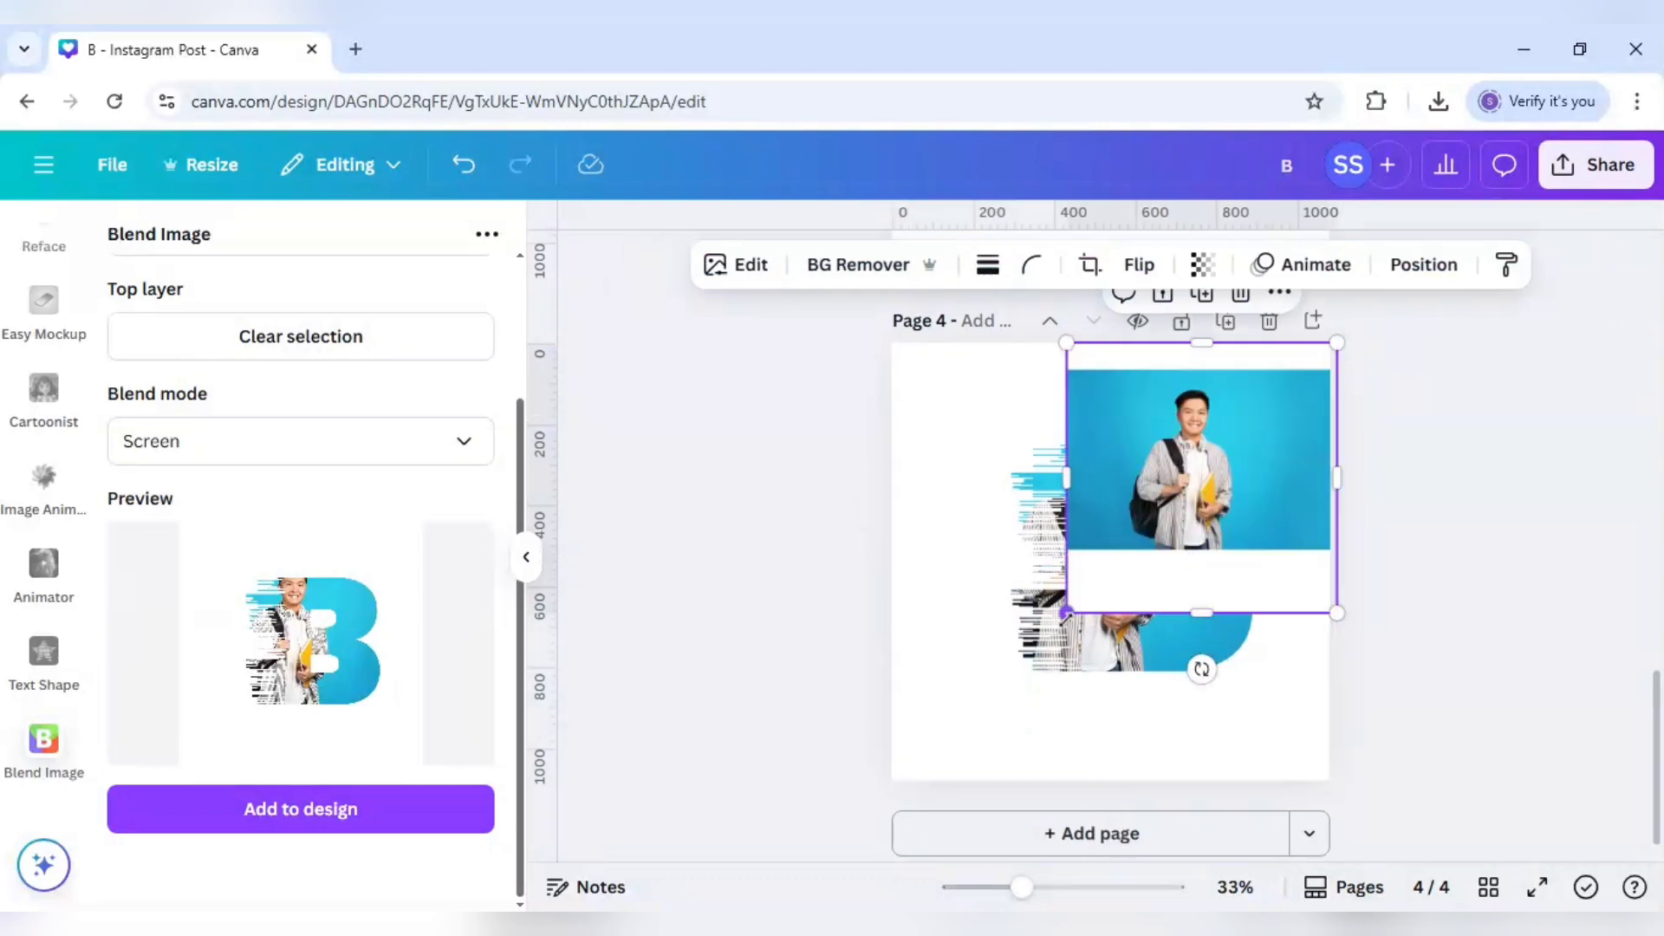
{"action": "left_click_drag", "start_coordinate": [1065, 612], "coordinate": [891, 788]}
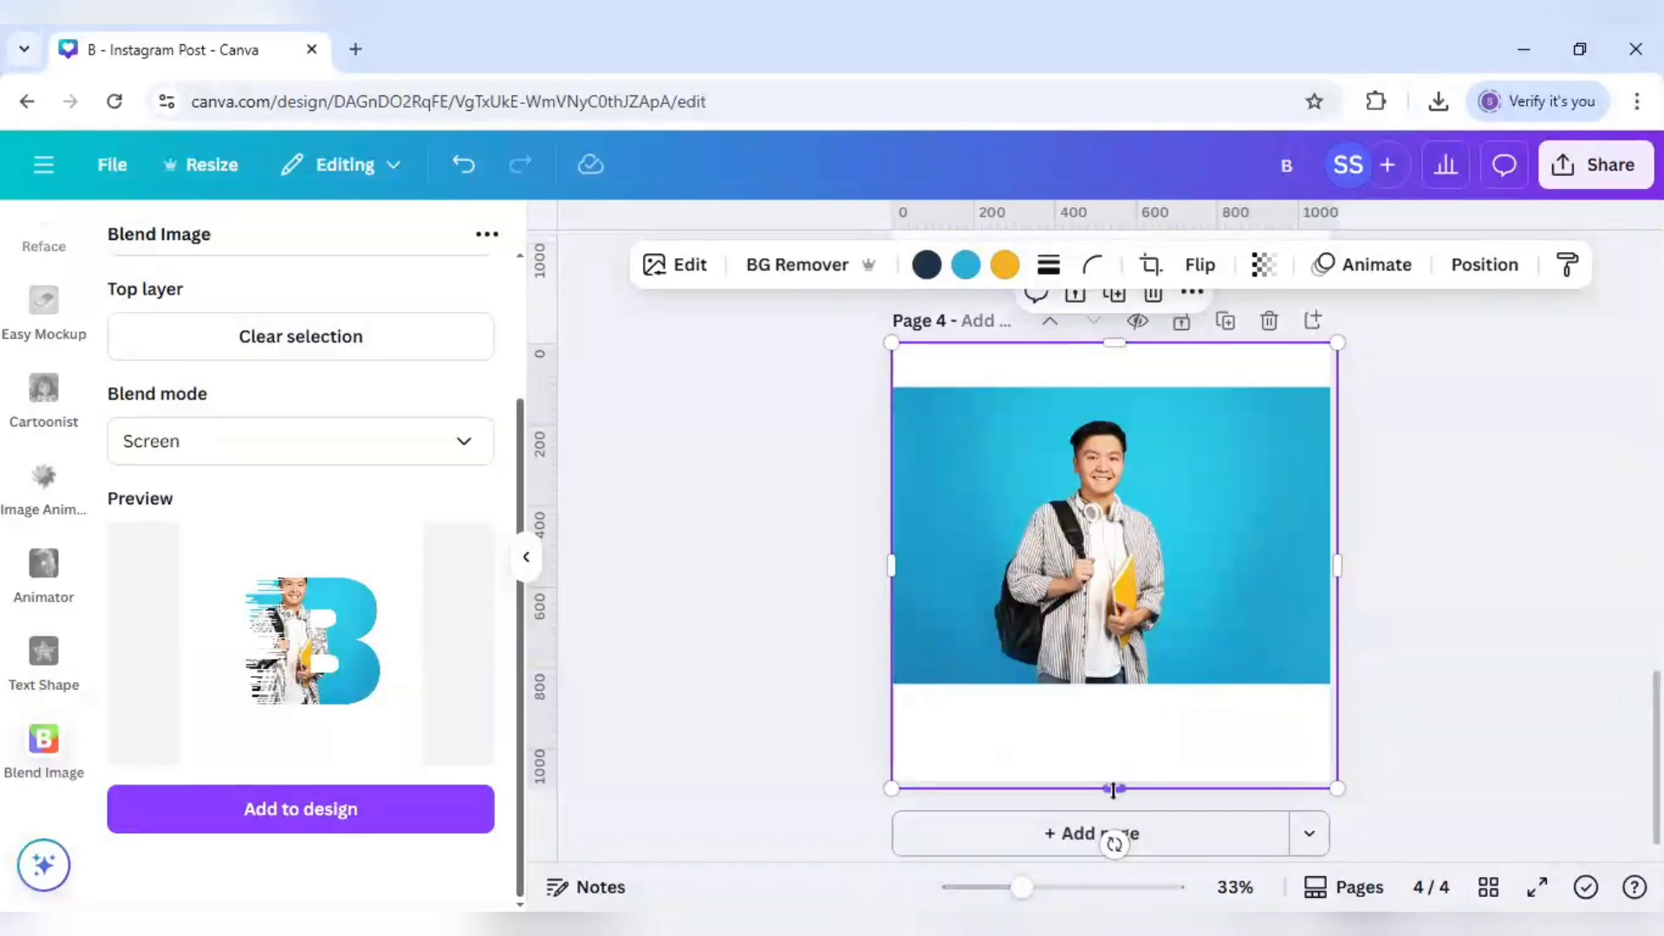
{"action": "left_click", "coordinate": [823, 265]}
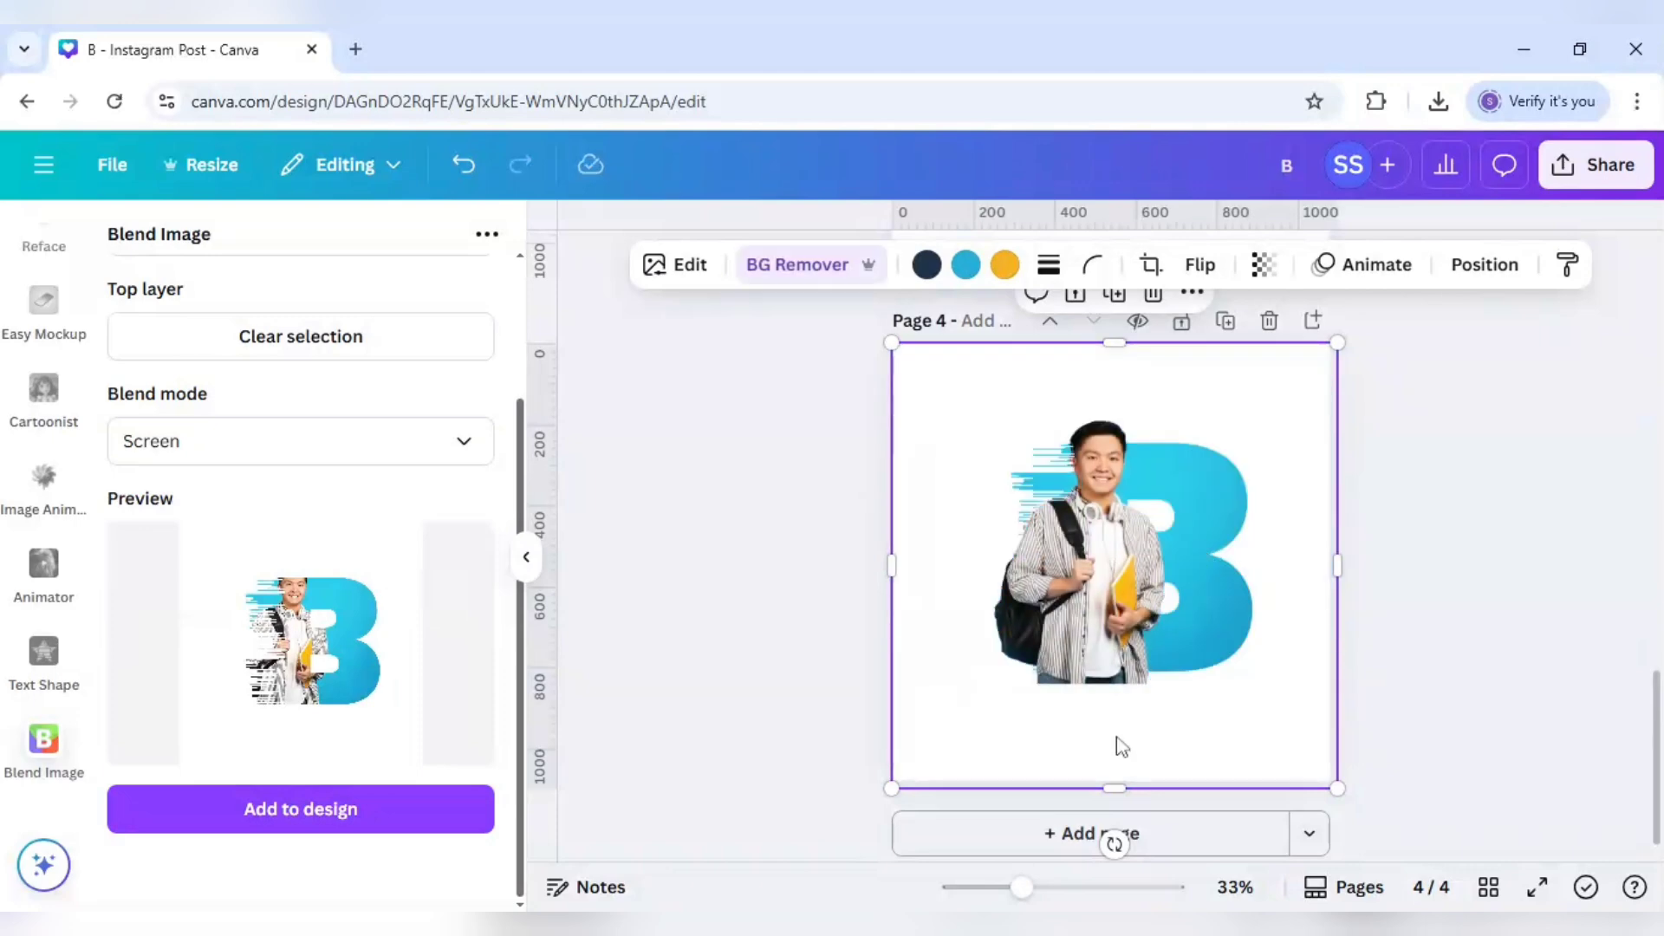
Crop the student cut-out to head and shoulders and centre it above the blended B
{"action": "left_click_drag", "start_coordinate": [1121, 788], "coordinate": [1117, 506]}
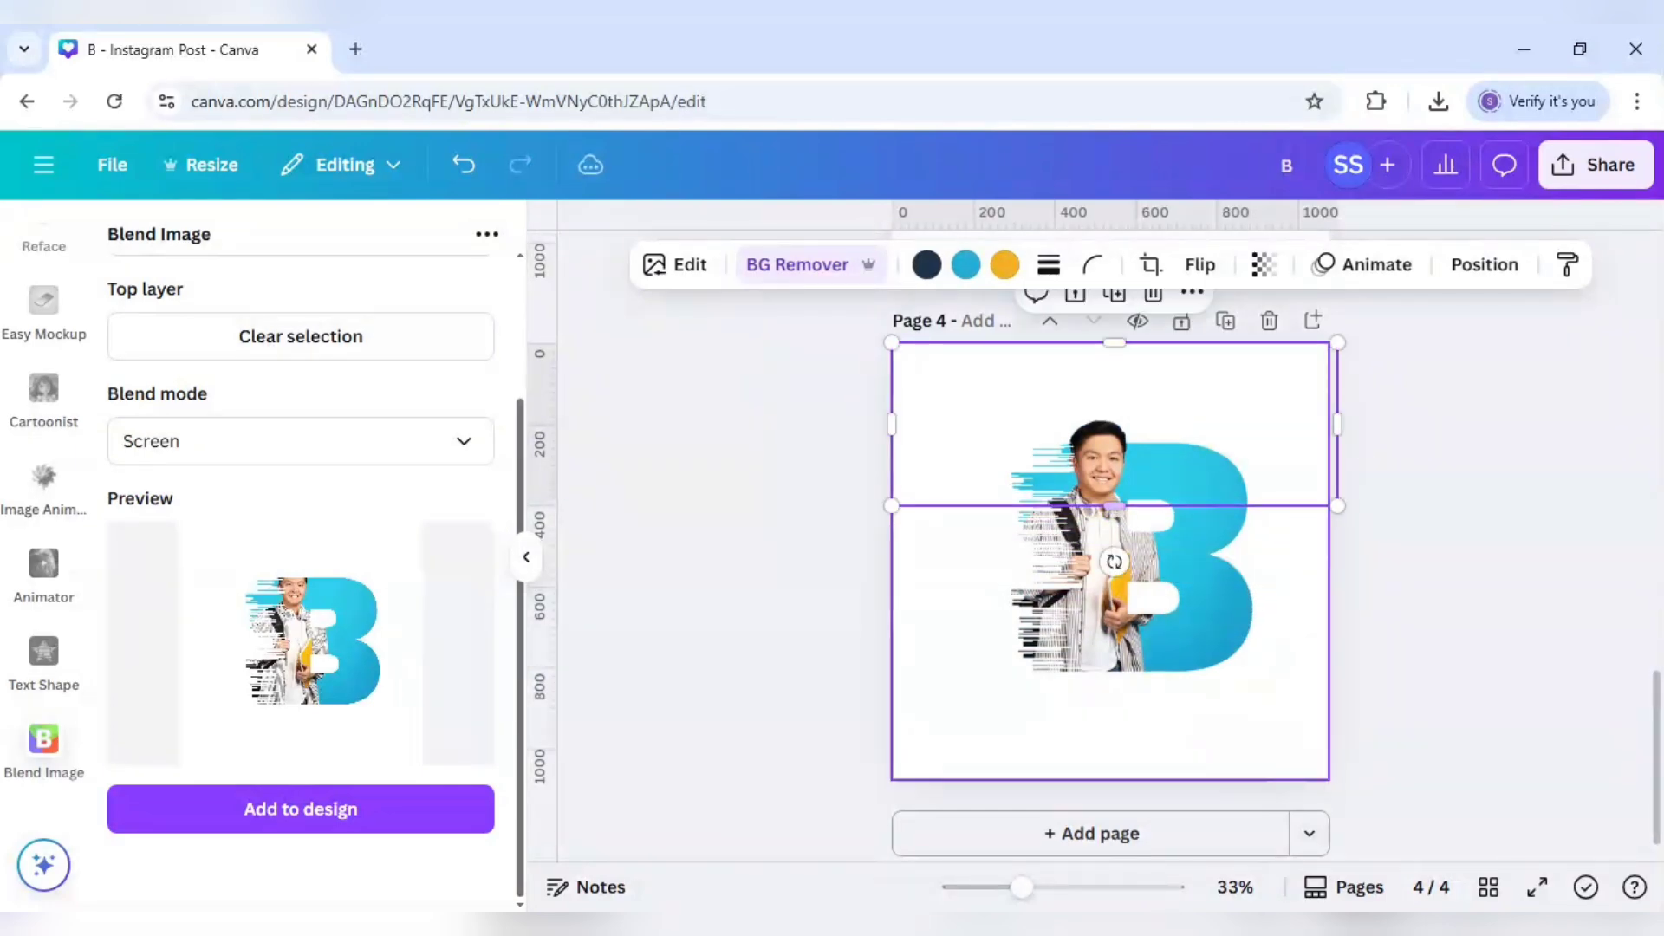
{"action": "left_click", "coordinate": [1064, 888]}
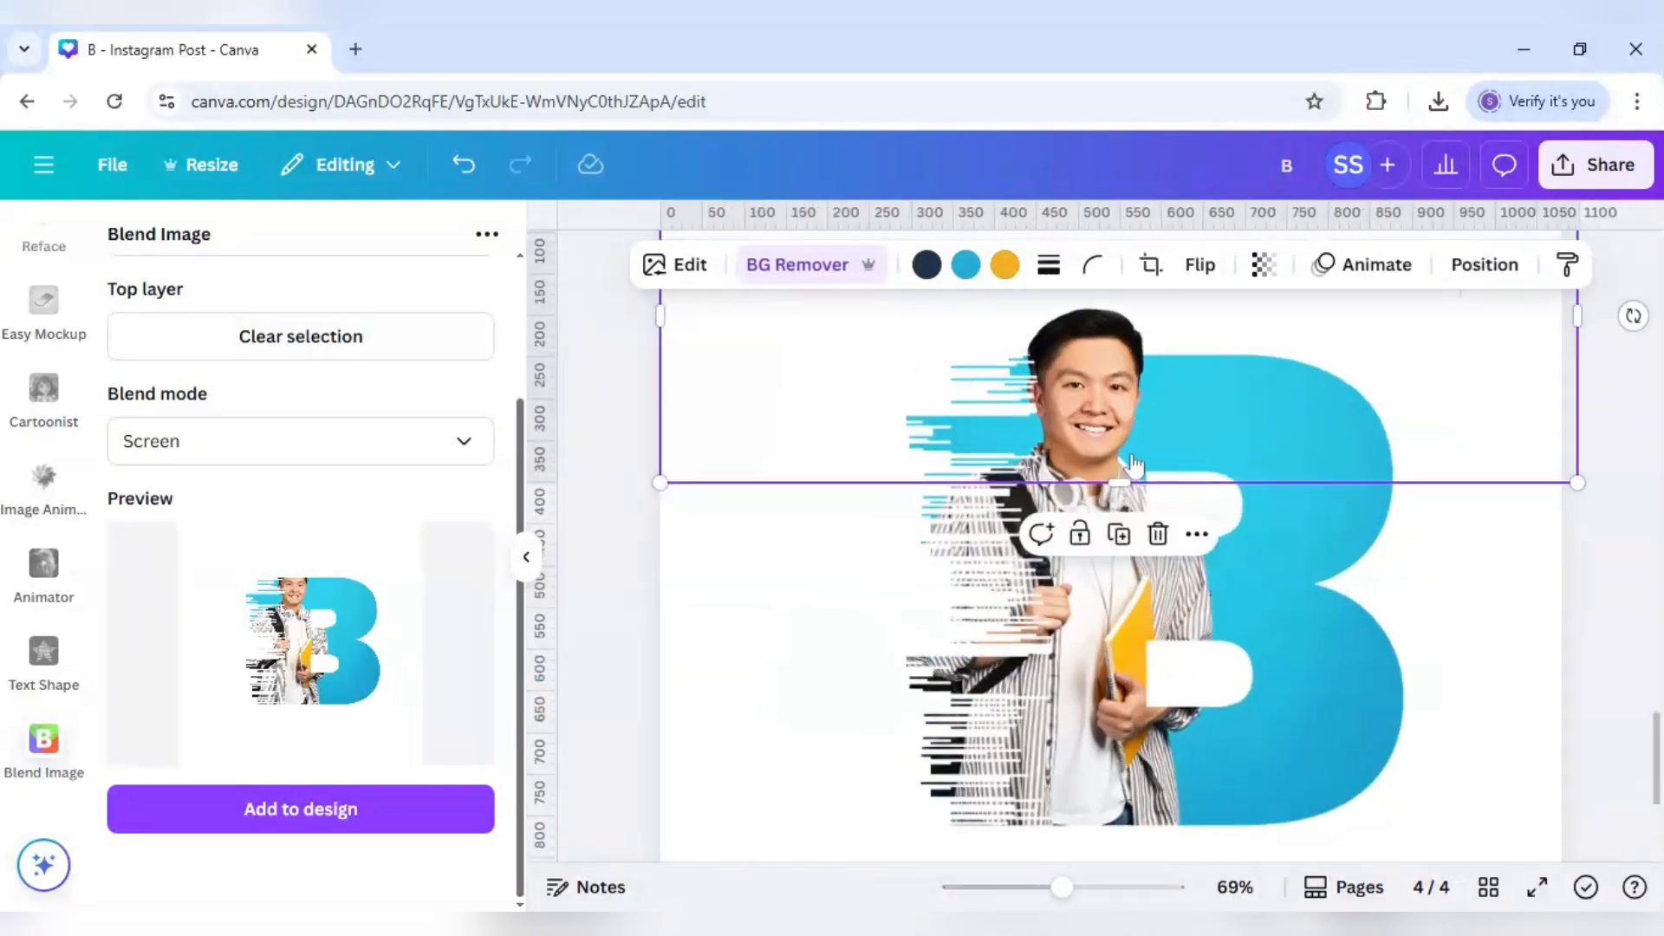
{"action": "left_click_drag", "start_coordinate": [1131, 452], "coordinate": [1120, 452]}
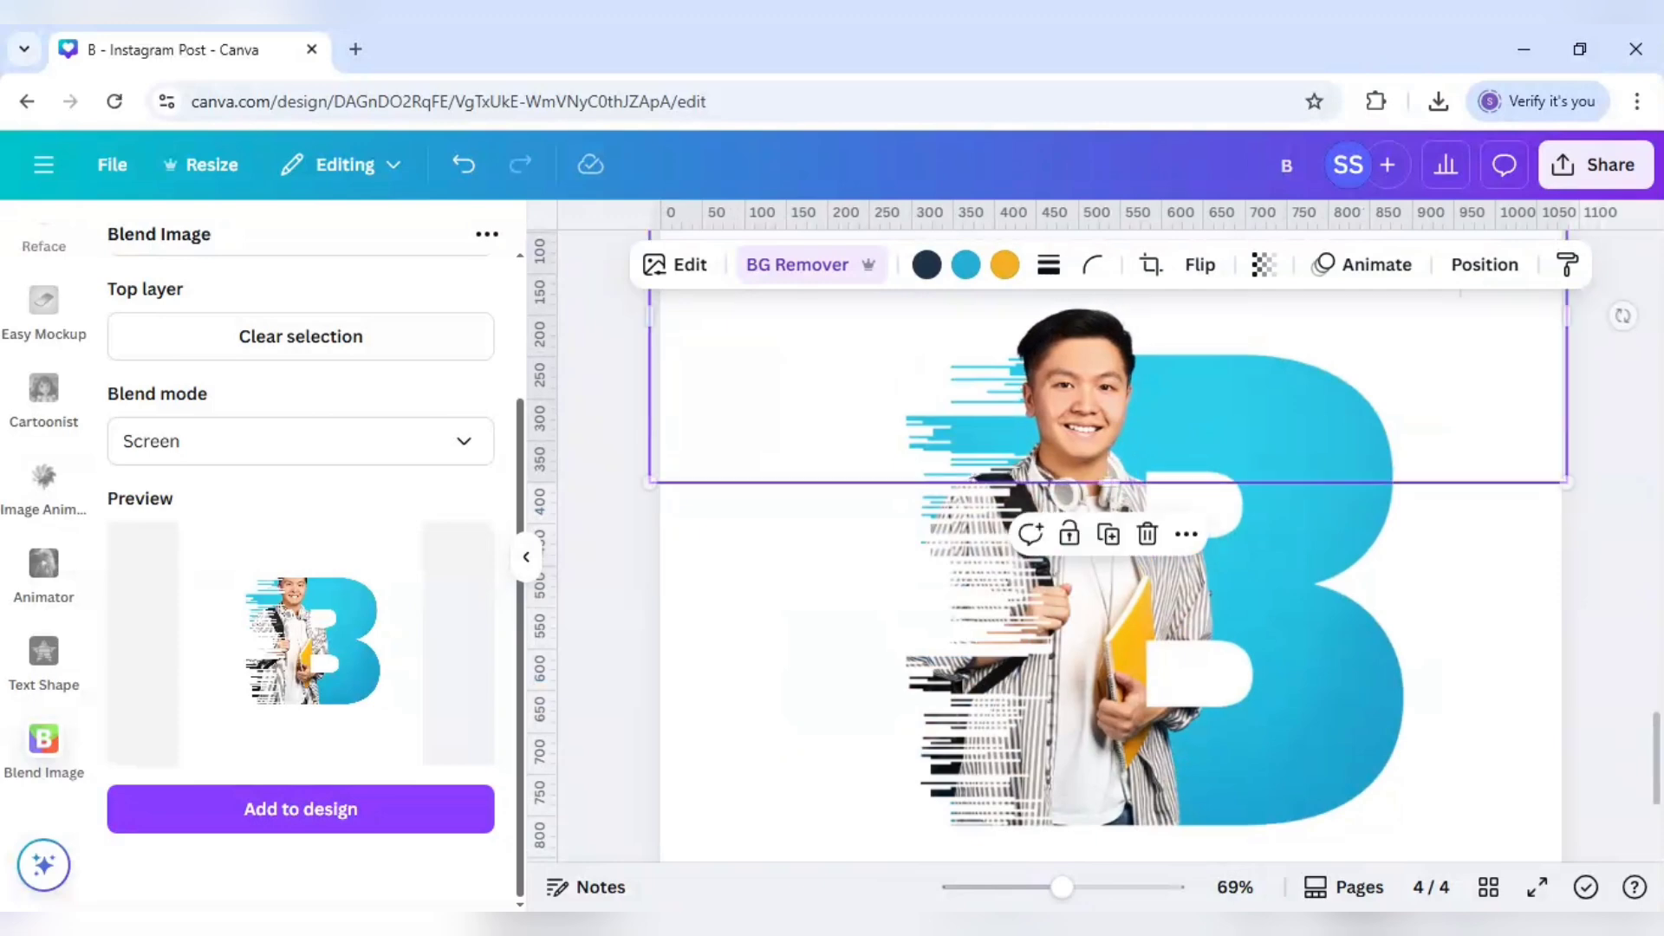
{"action": "left_click", "coordinate": [1107, 381]}
{"action": "left_click_drag", "start_coordinate": [1108, 382], "coordinate": [1110, 381]}
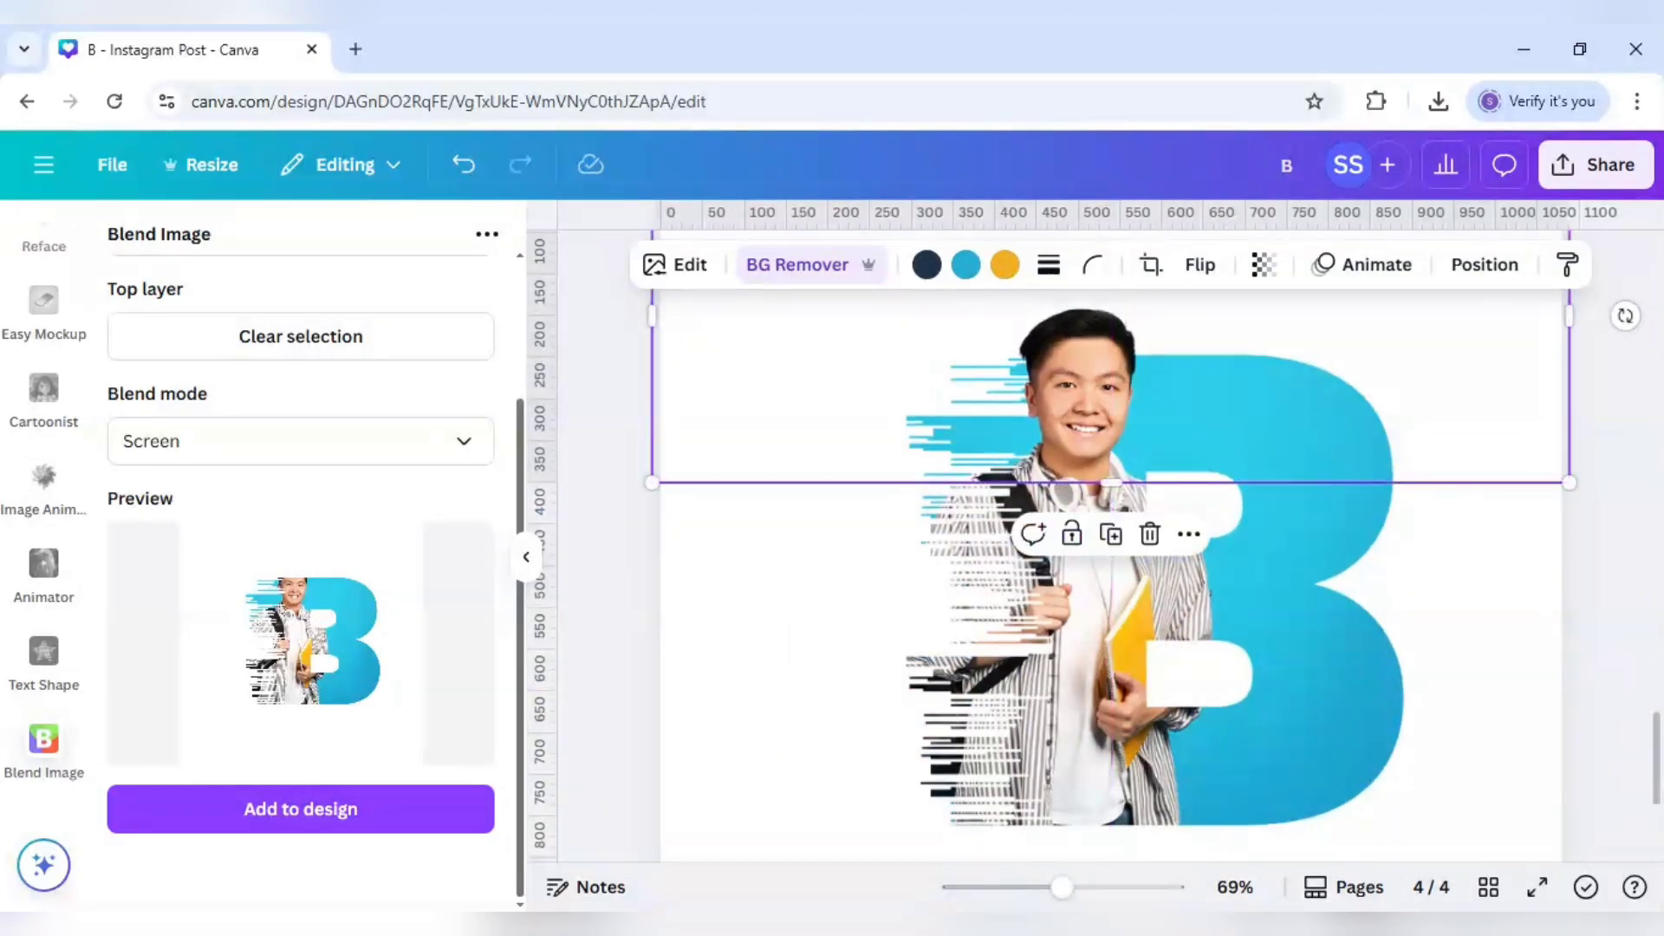
{"action": "left_click_drag", "start_coordinate": [1048, 897], "coordinate": [1024, 901]}
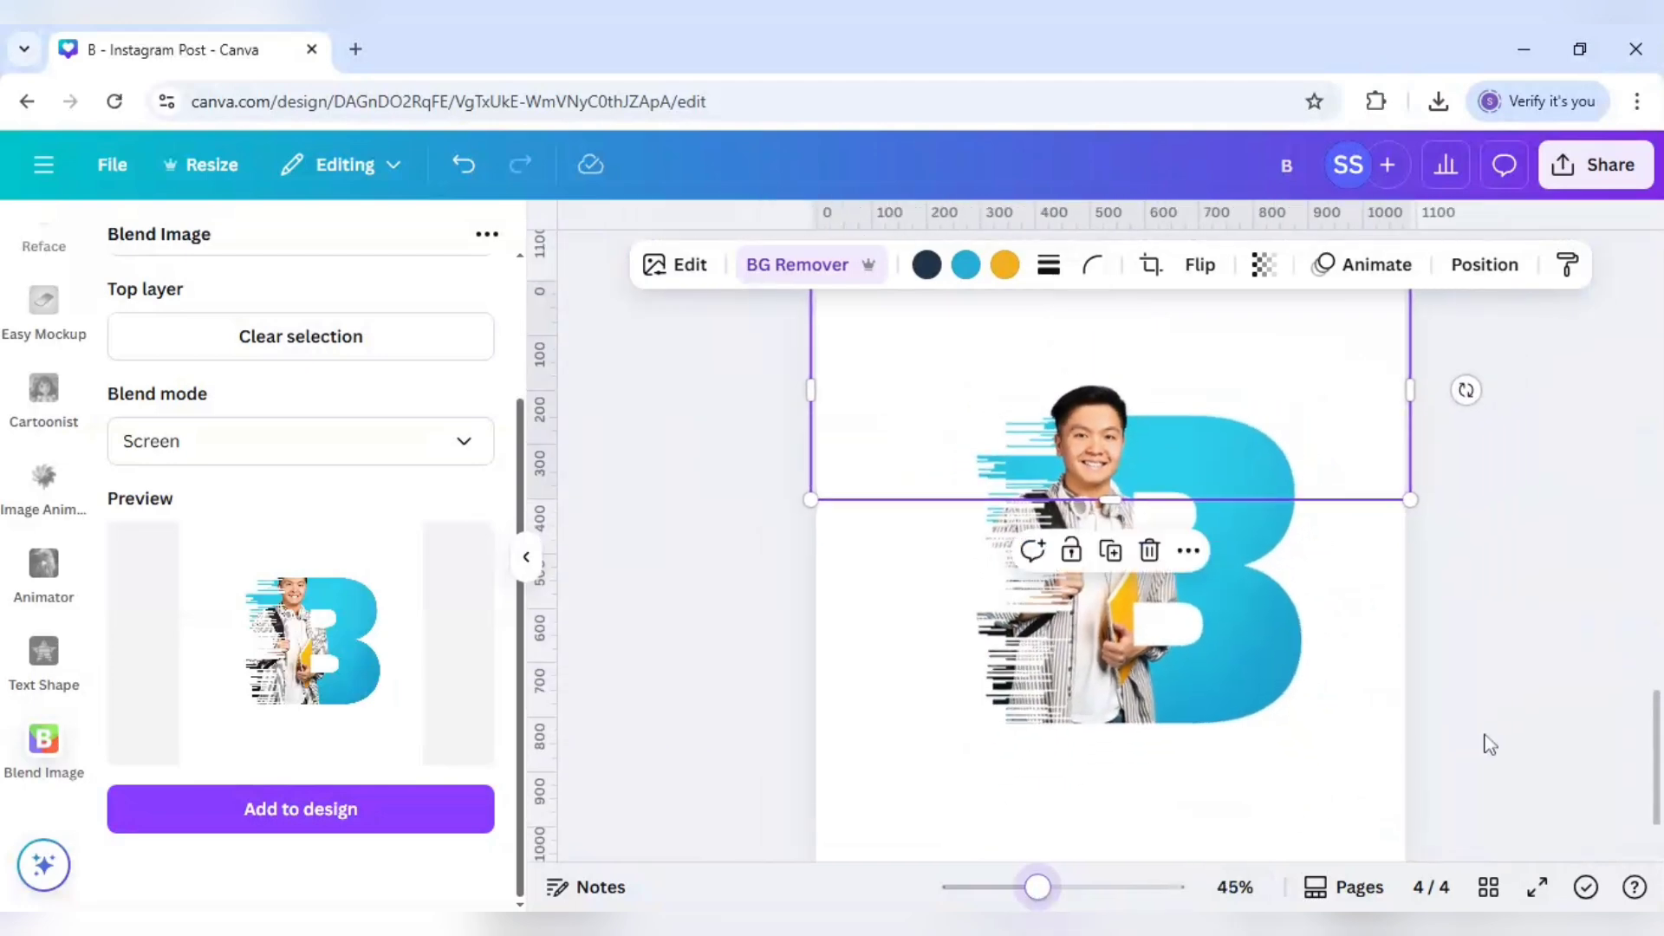
{"action": "left_click", "coordinate": [1489, 744]}
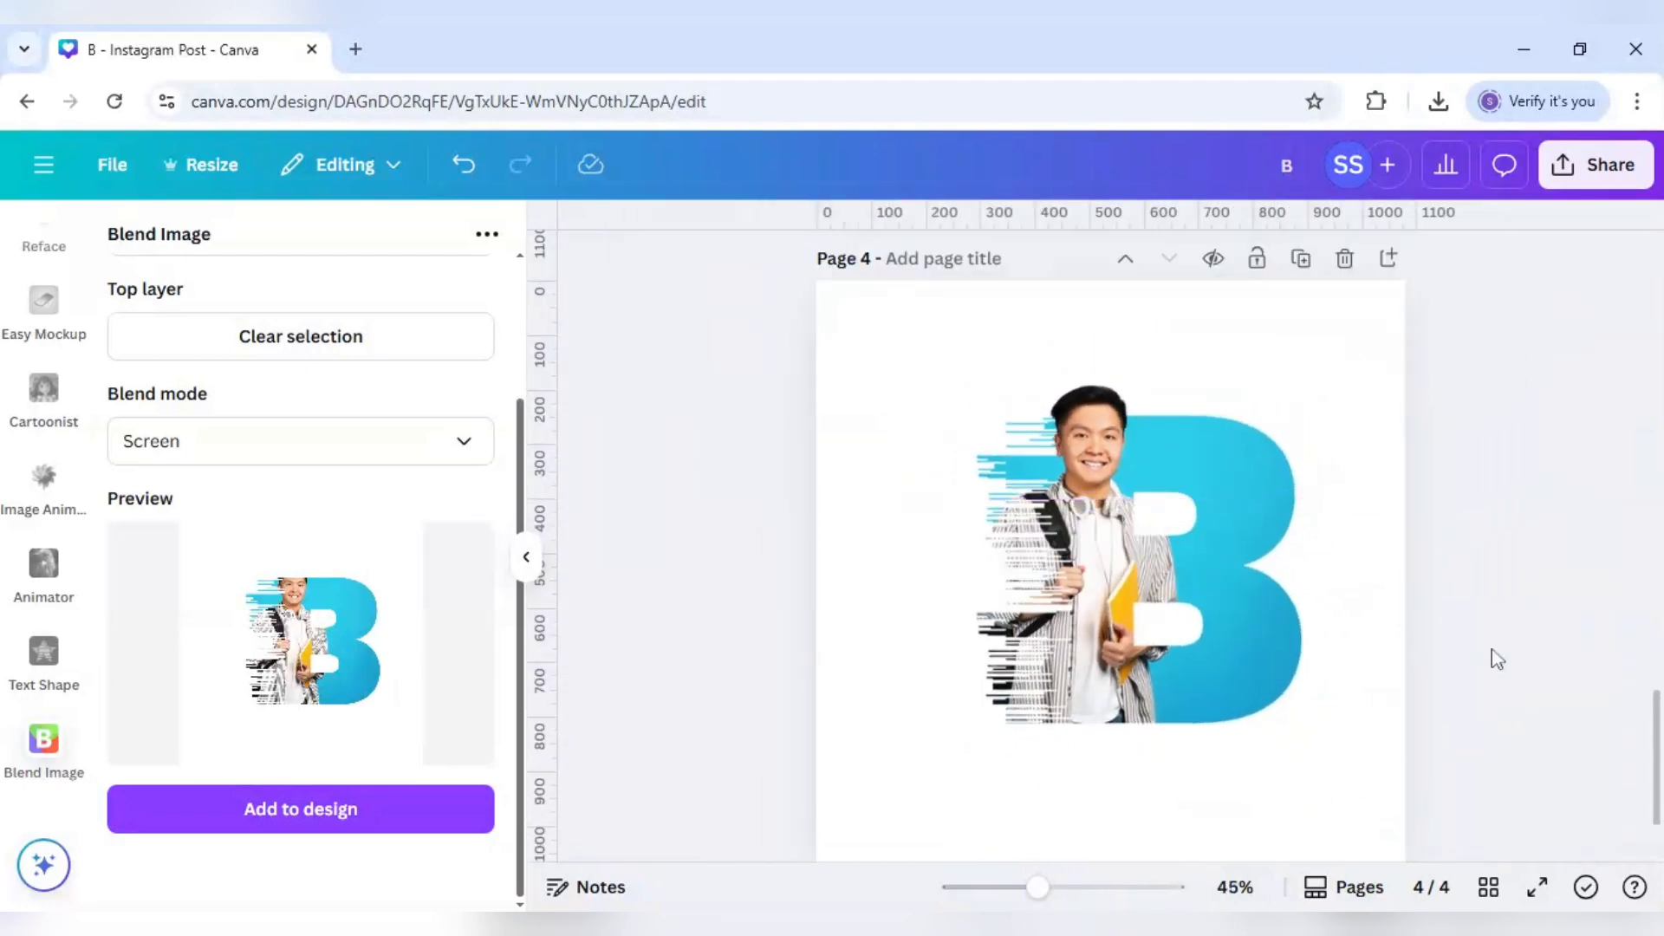
{"action": "left_click", "coordinate": [1387, 573]}
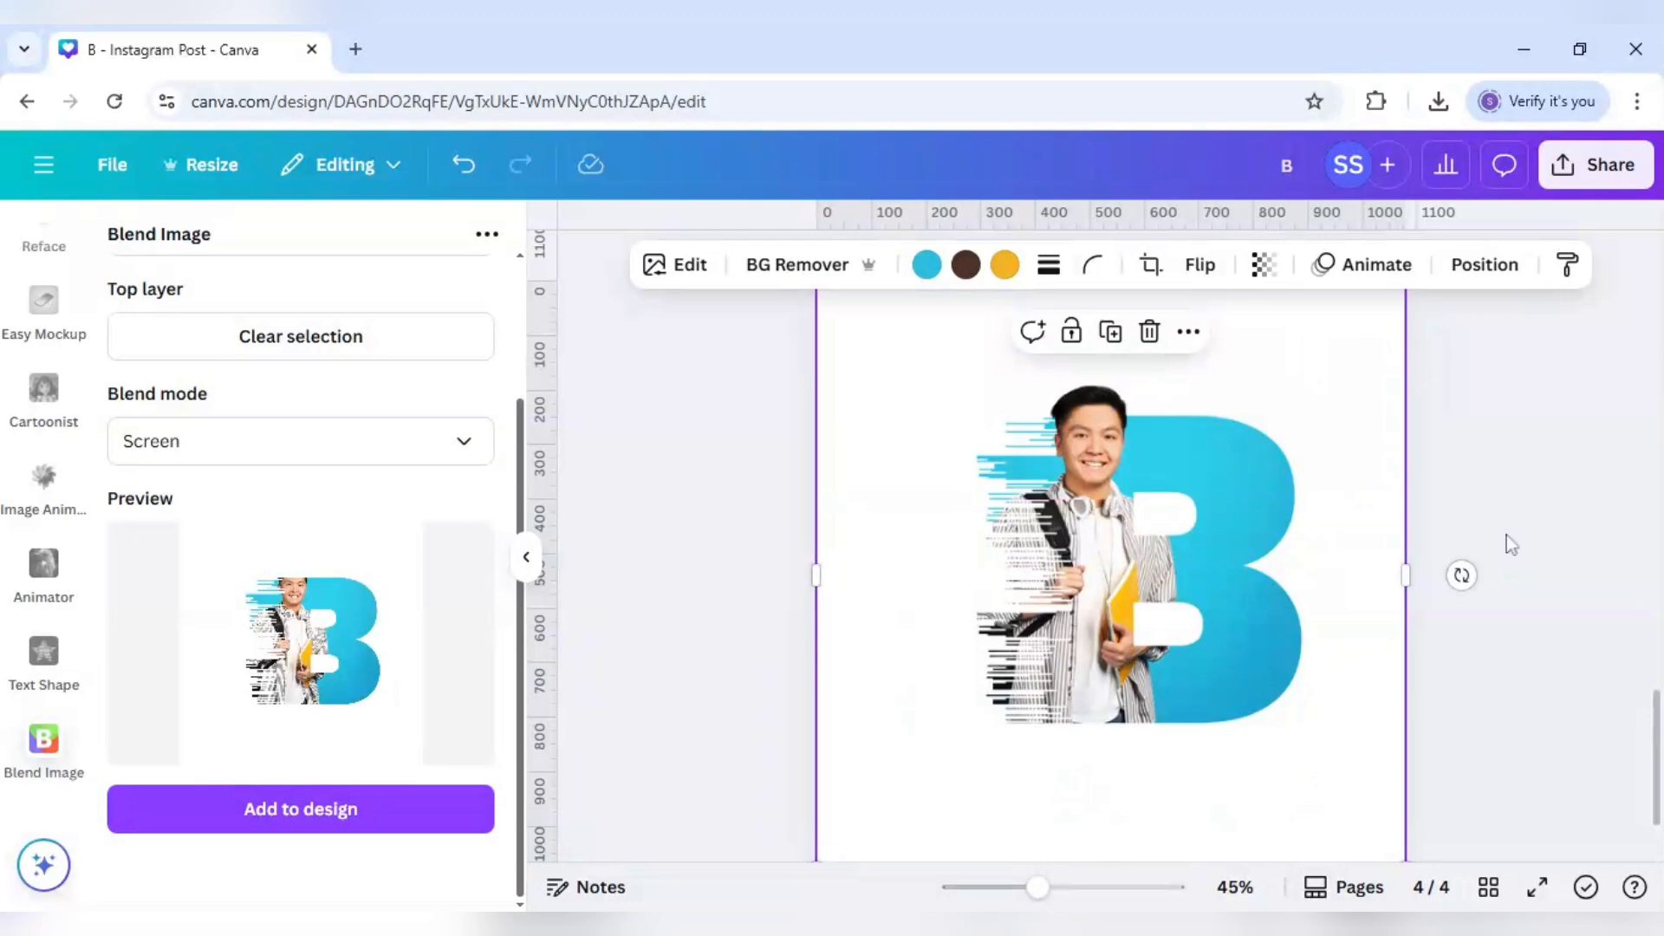
Download only the current page, page 4, as a PNG
{"action": "left_click", "coordinate": [1606, 177]}
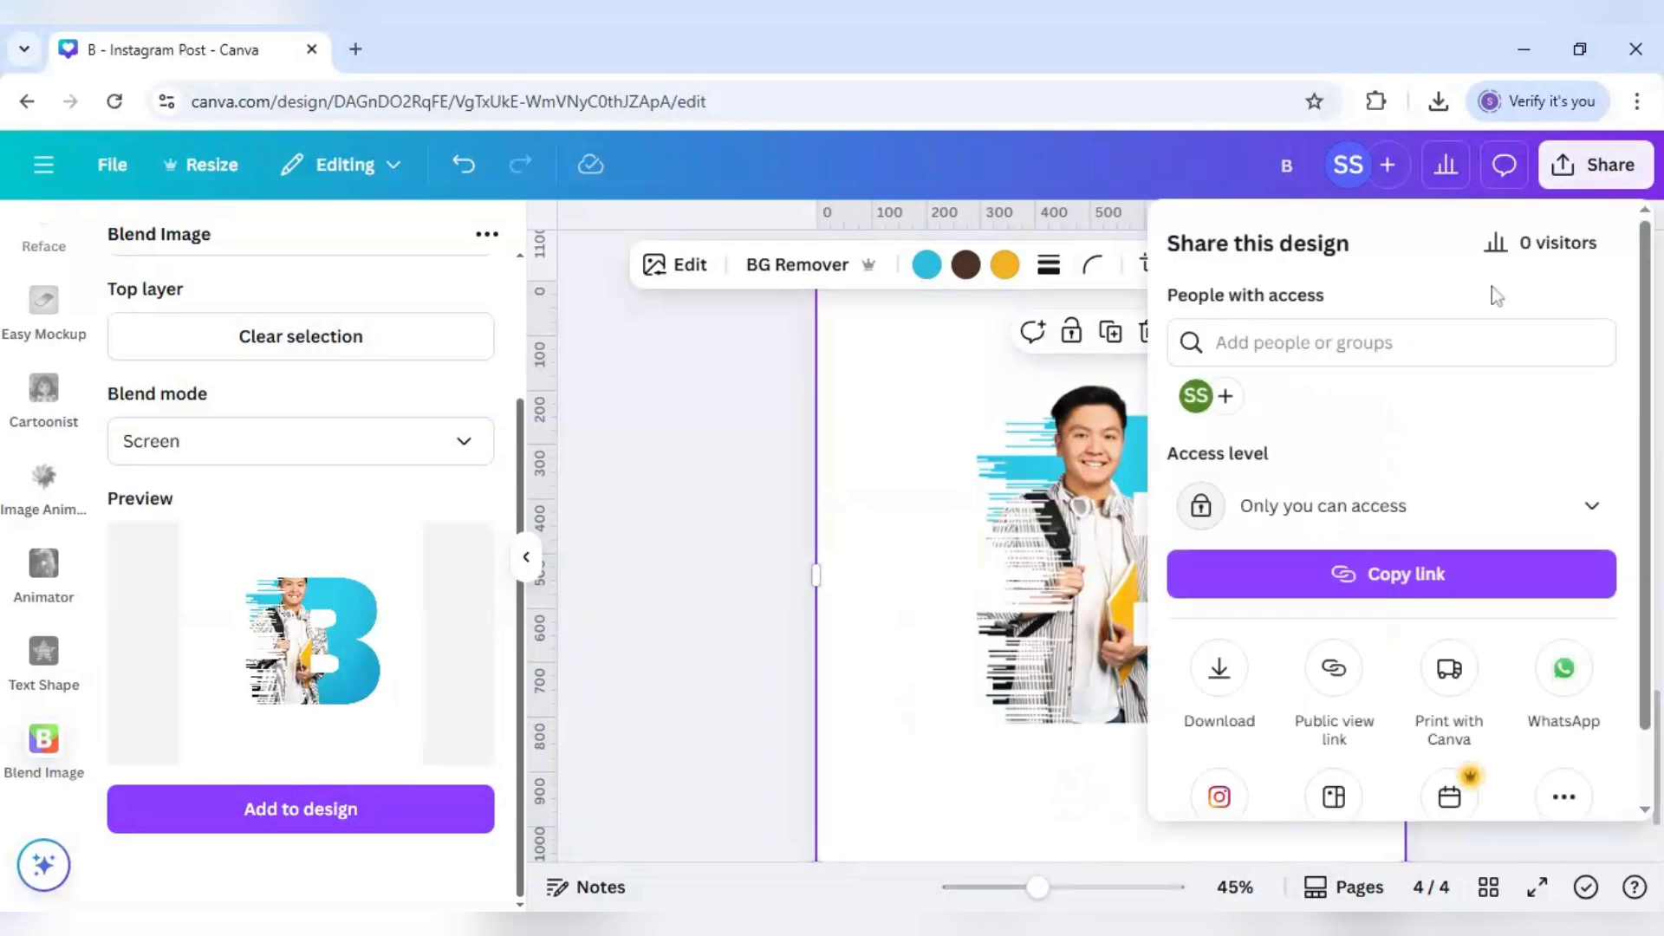
{"action": "left_click", "coordinate": [1218, 669]}
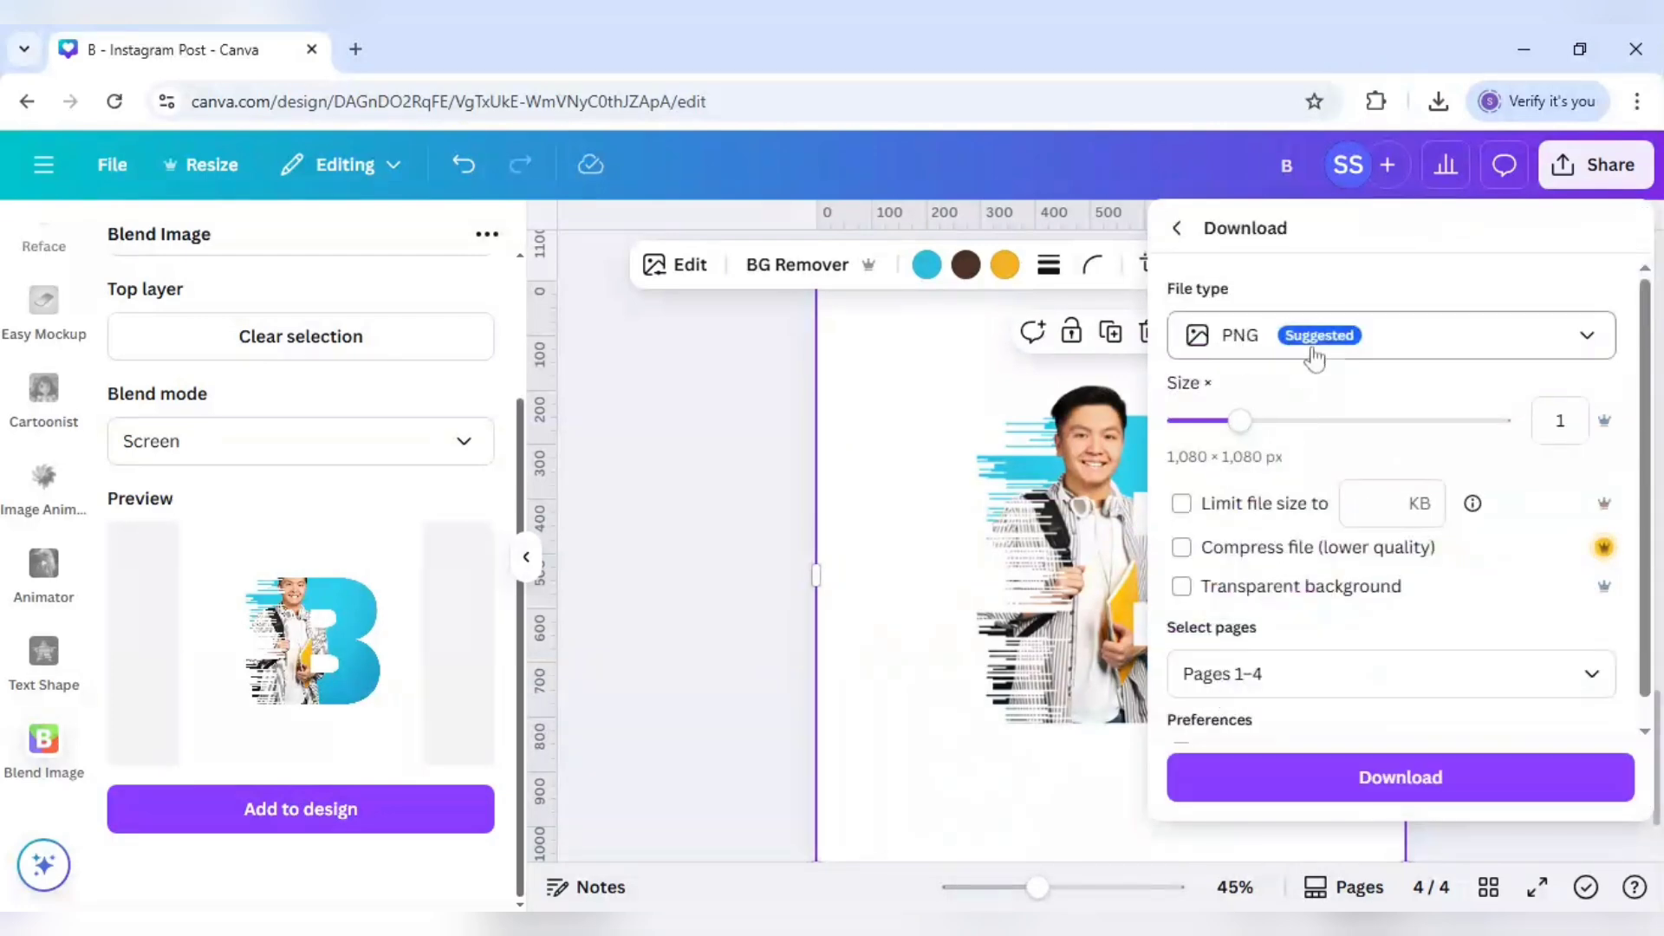
{"action": "scroll", "coordinate": [1311, 631], "scroll_direction": "down", "scroll_amount": 2}
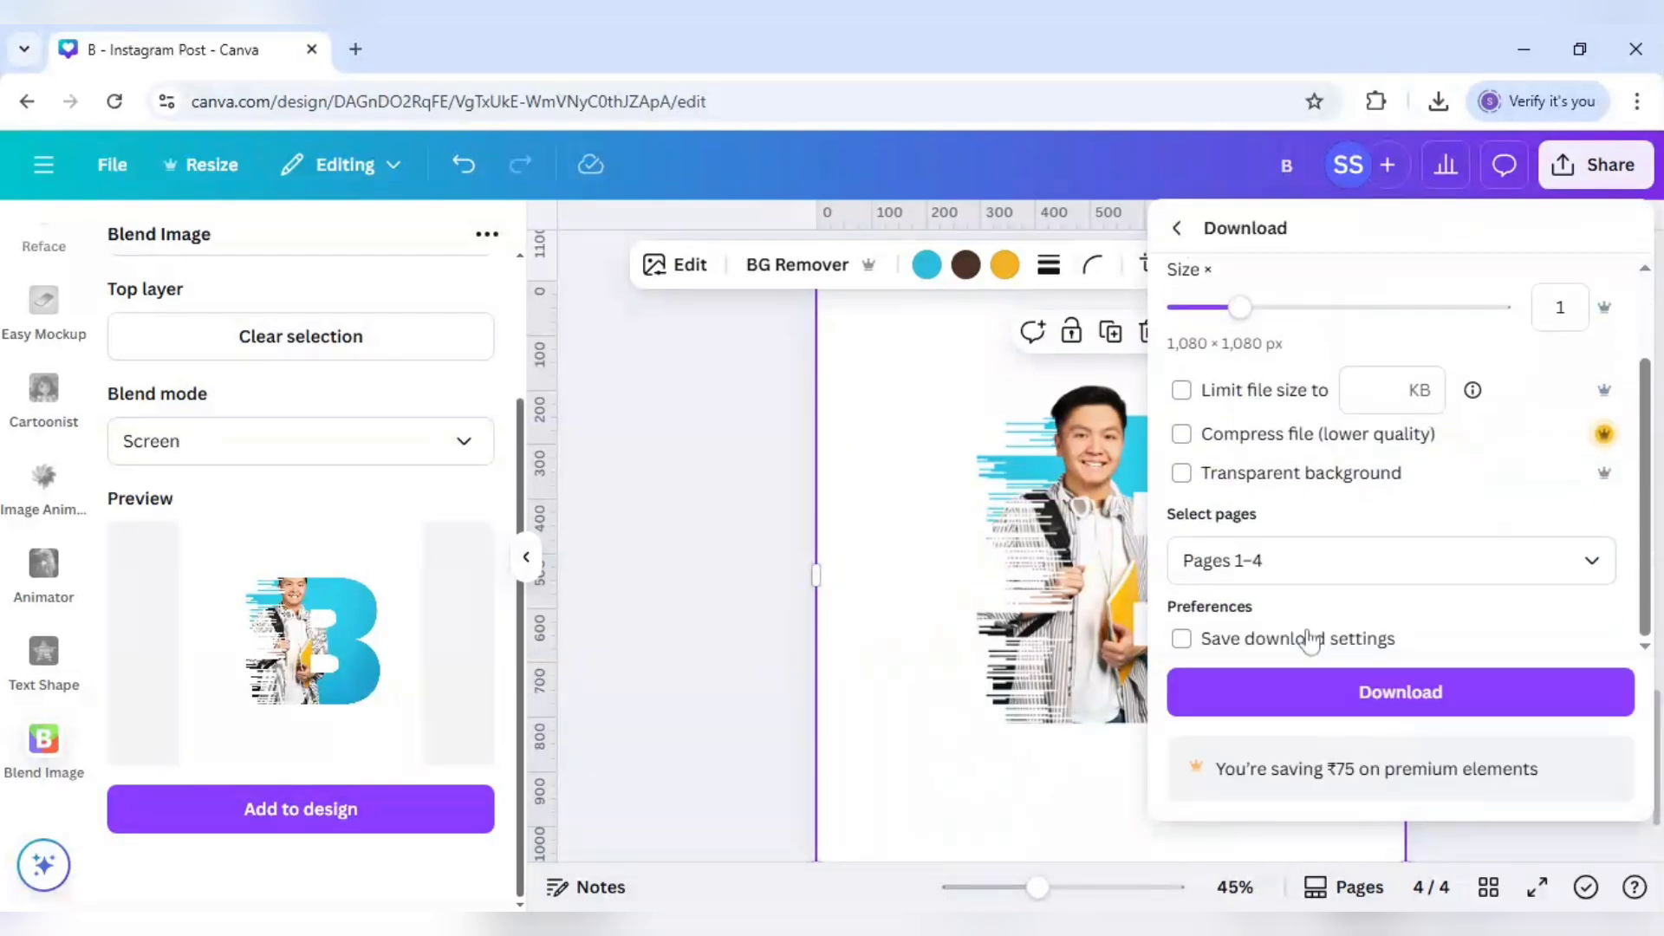
{"action": "left_click", "coordinate": [1308, 570]}
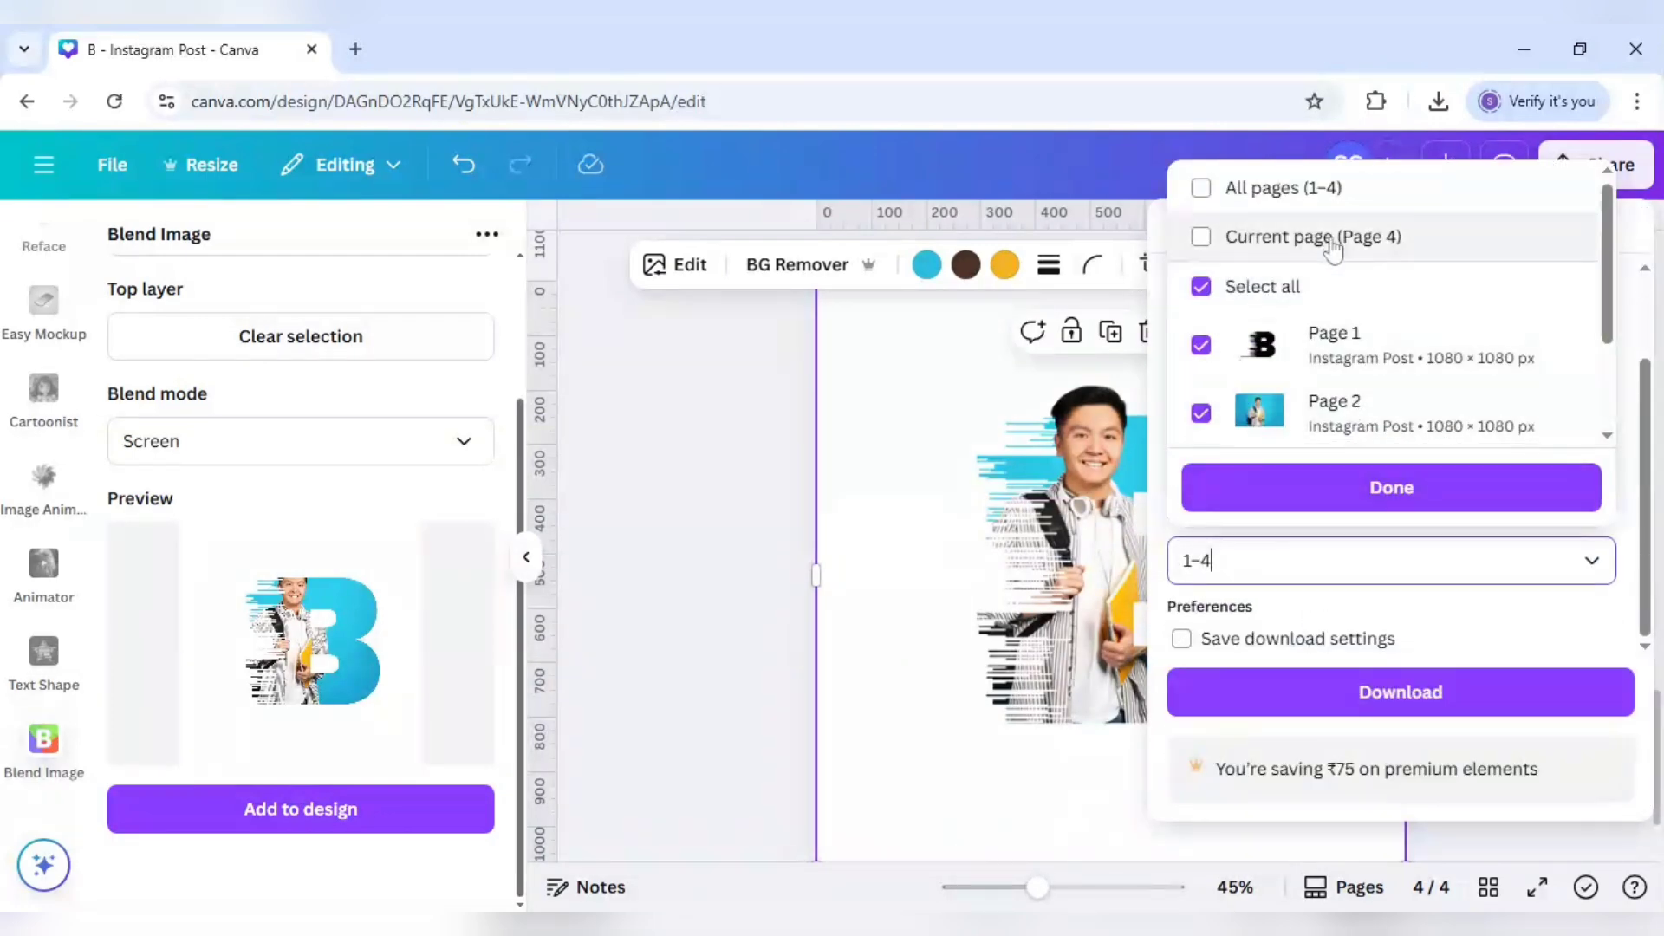
{"action": "left_click", "coordinate": [1274, 238]}
{"action": "left_click", "coordinate": [1334, 780]}
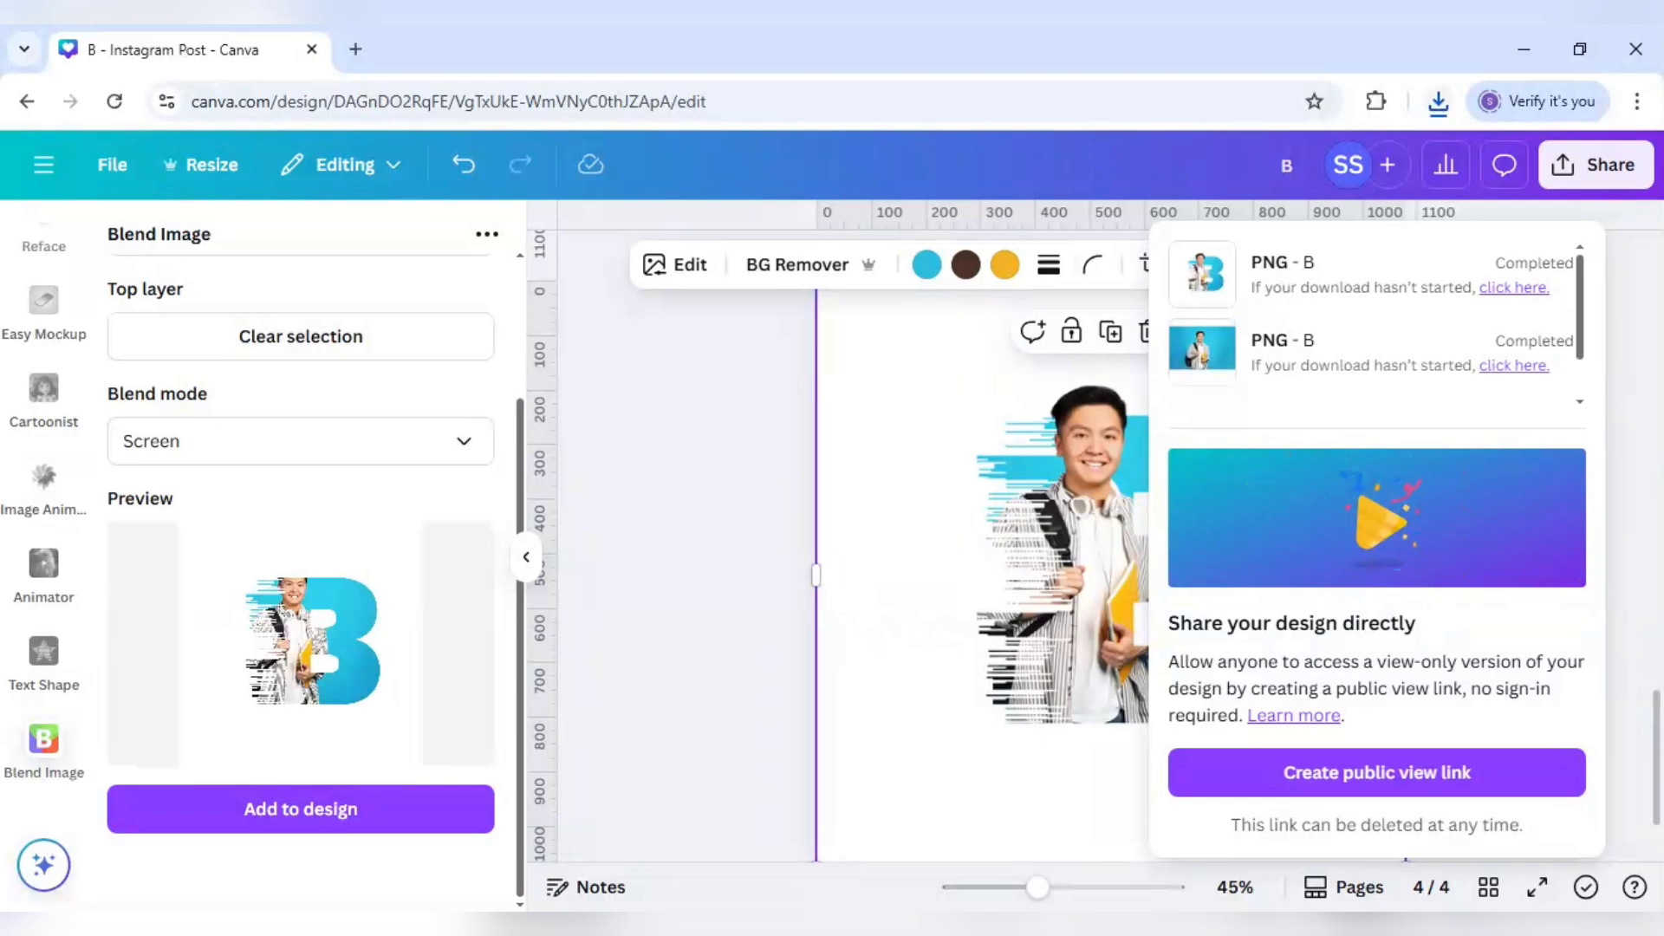
Add page 5 holding the B-and-student composite image on a white background
{"action": "left_click", "coordinate": [765, 700]}
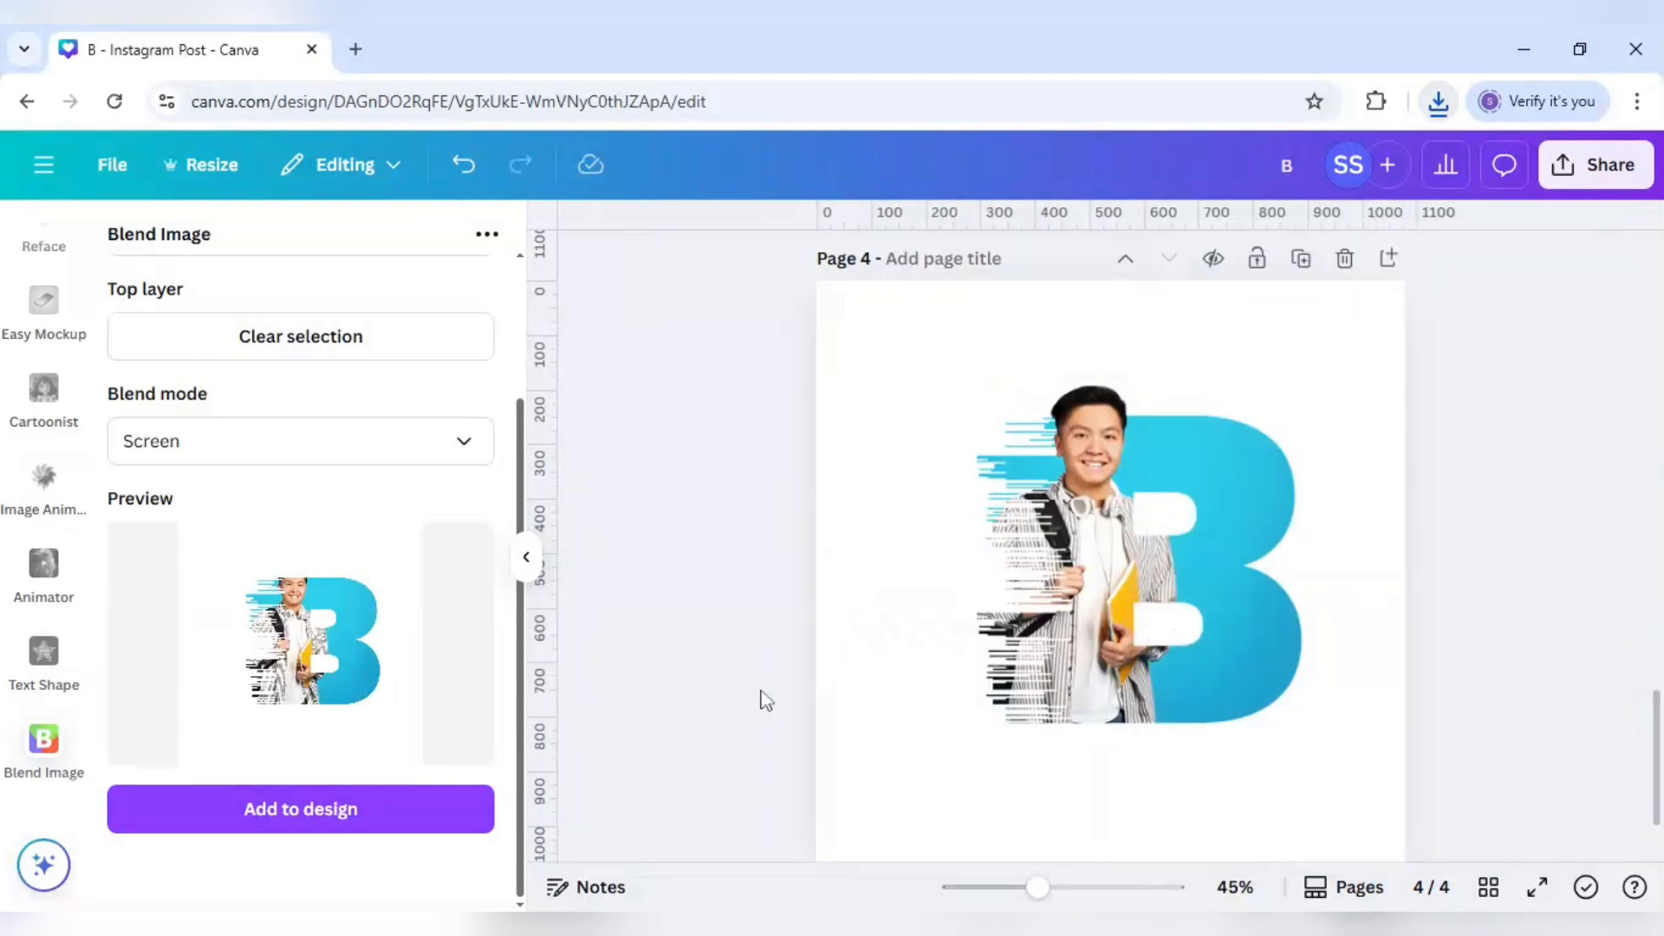
{"action": "scroll", "coordinate": [765, 701], "scroll_direction": "down", "scroll_amount": 1}
{"action": "scroll", "coordinate": [765, 700], "scroll_direction": "down", "scroll_amount": 1}
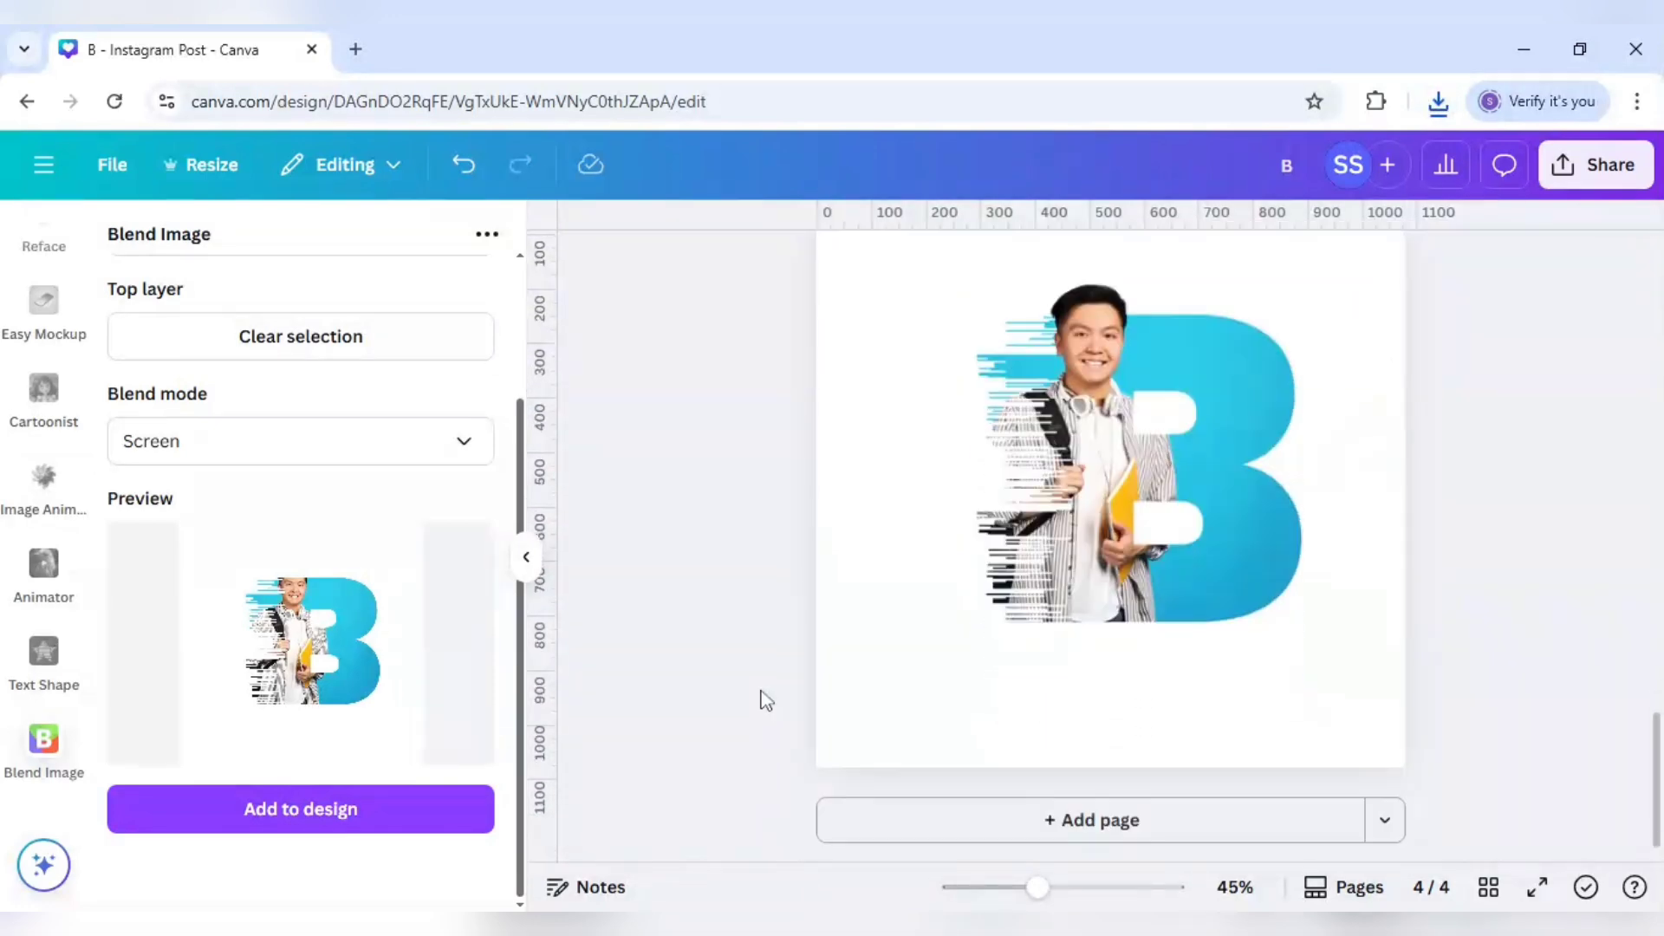
{"action": "left_click", "coordinate": [1067, 830]}
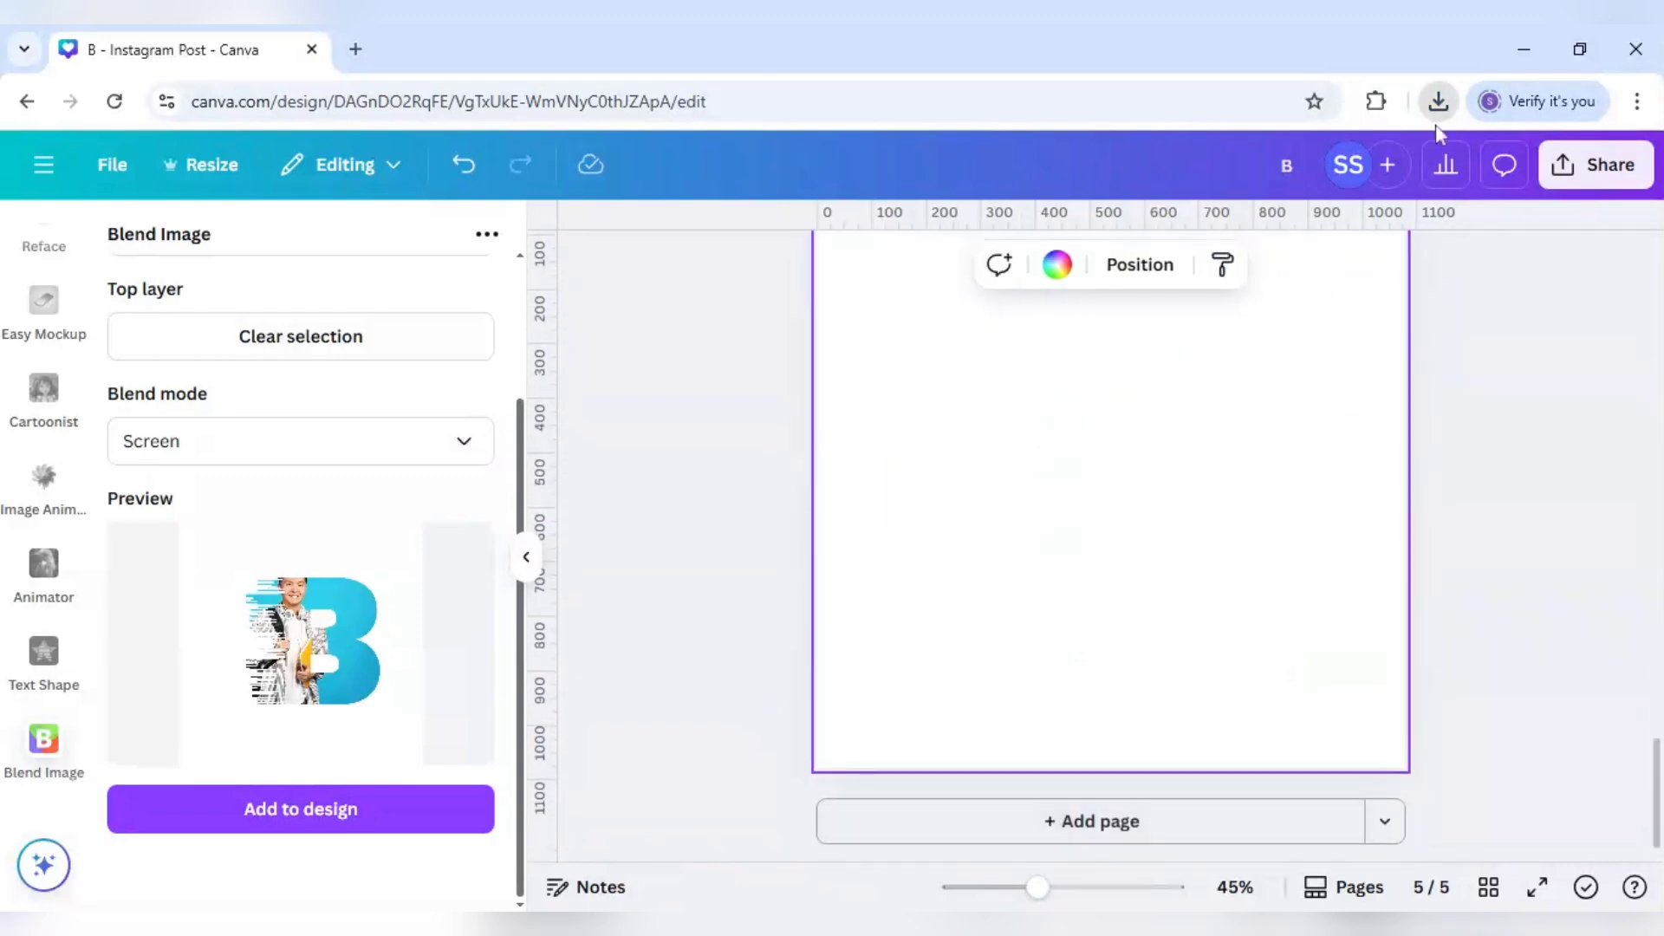
{"action": "left_click", "coordinate": [740, 531]}
{"action": "left_click", "coordinate": [1189, 476]}
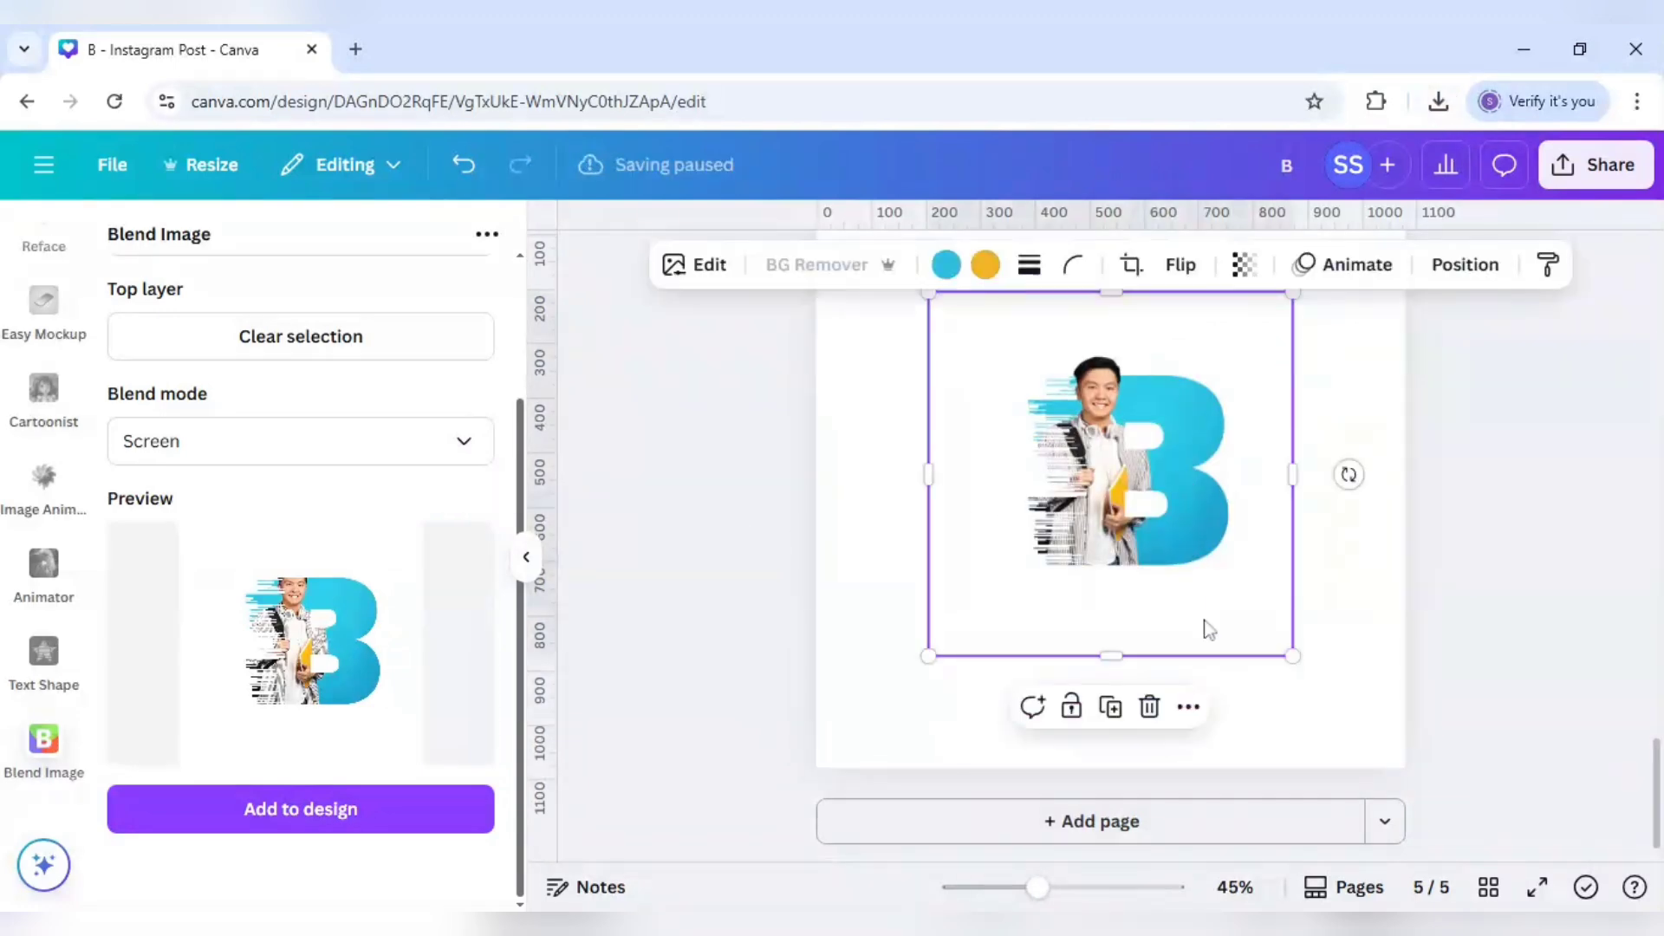
{"action": "left_click", "coordinate": [899, 678]}
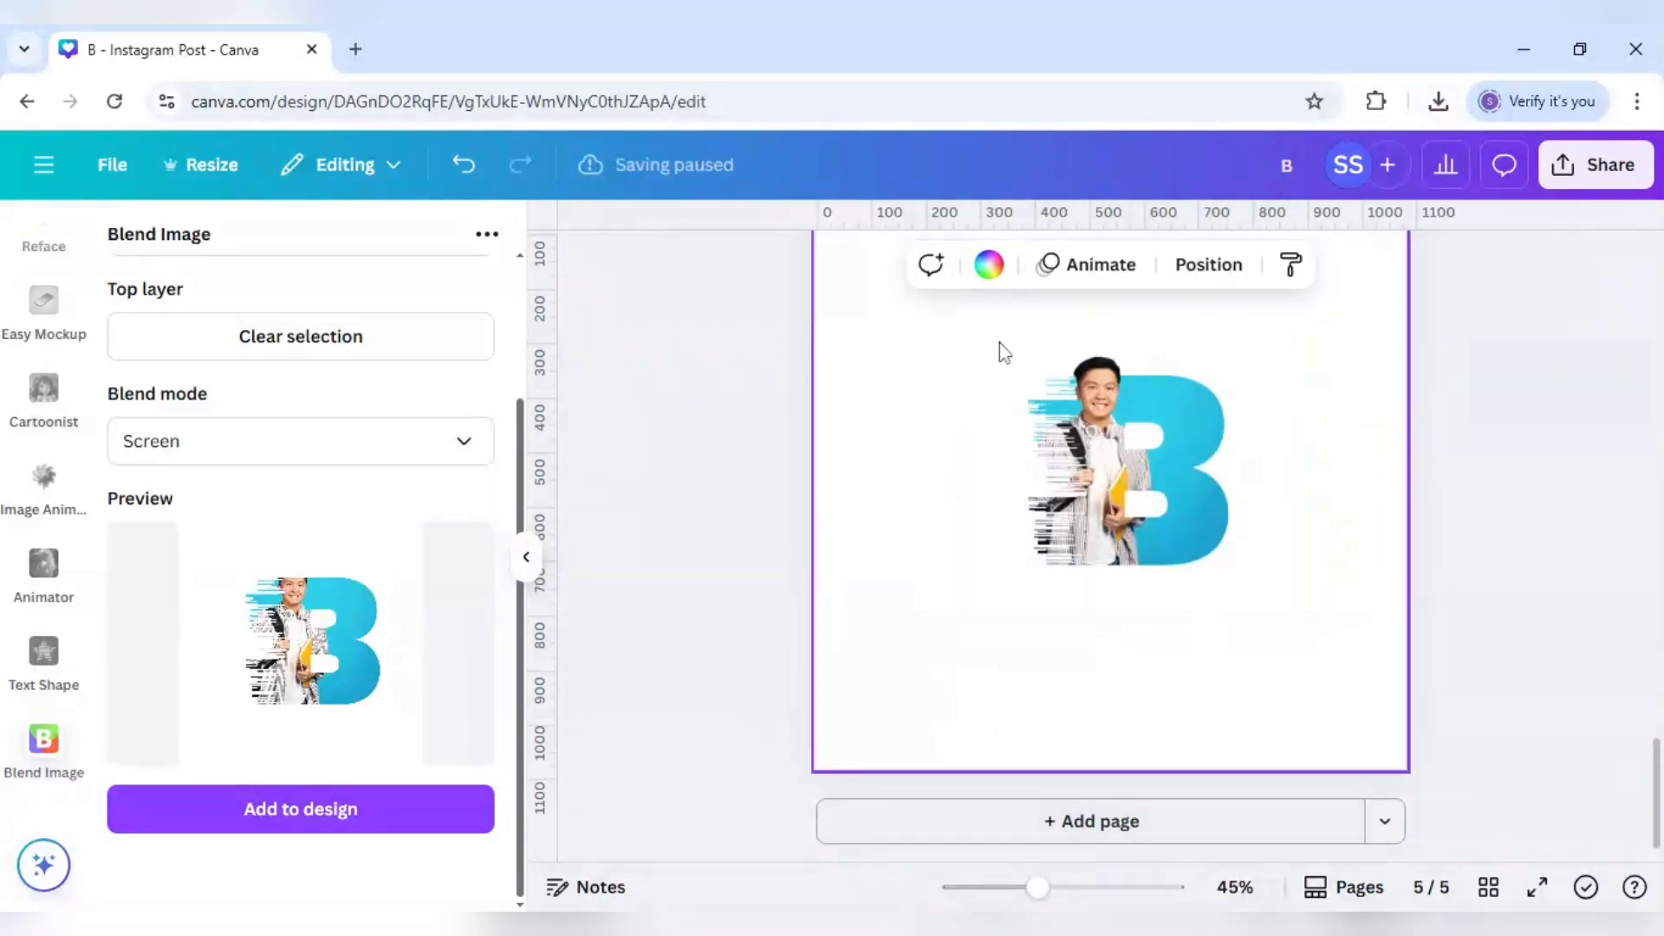
{"action": "left_click", "coordinate": [989, 266]}
Set page 5's background to the photo's cyan and remove the composite's white background
{"action": "scroll", "coordinate": [363, 570], "scroll_direction": "down", "scroll_amount": 3}
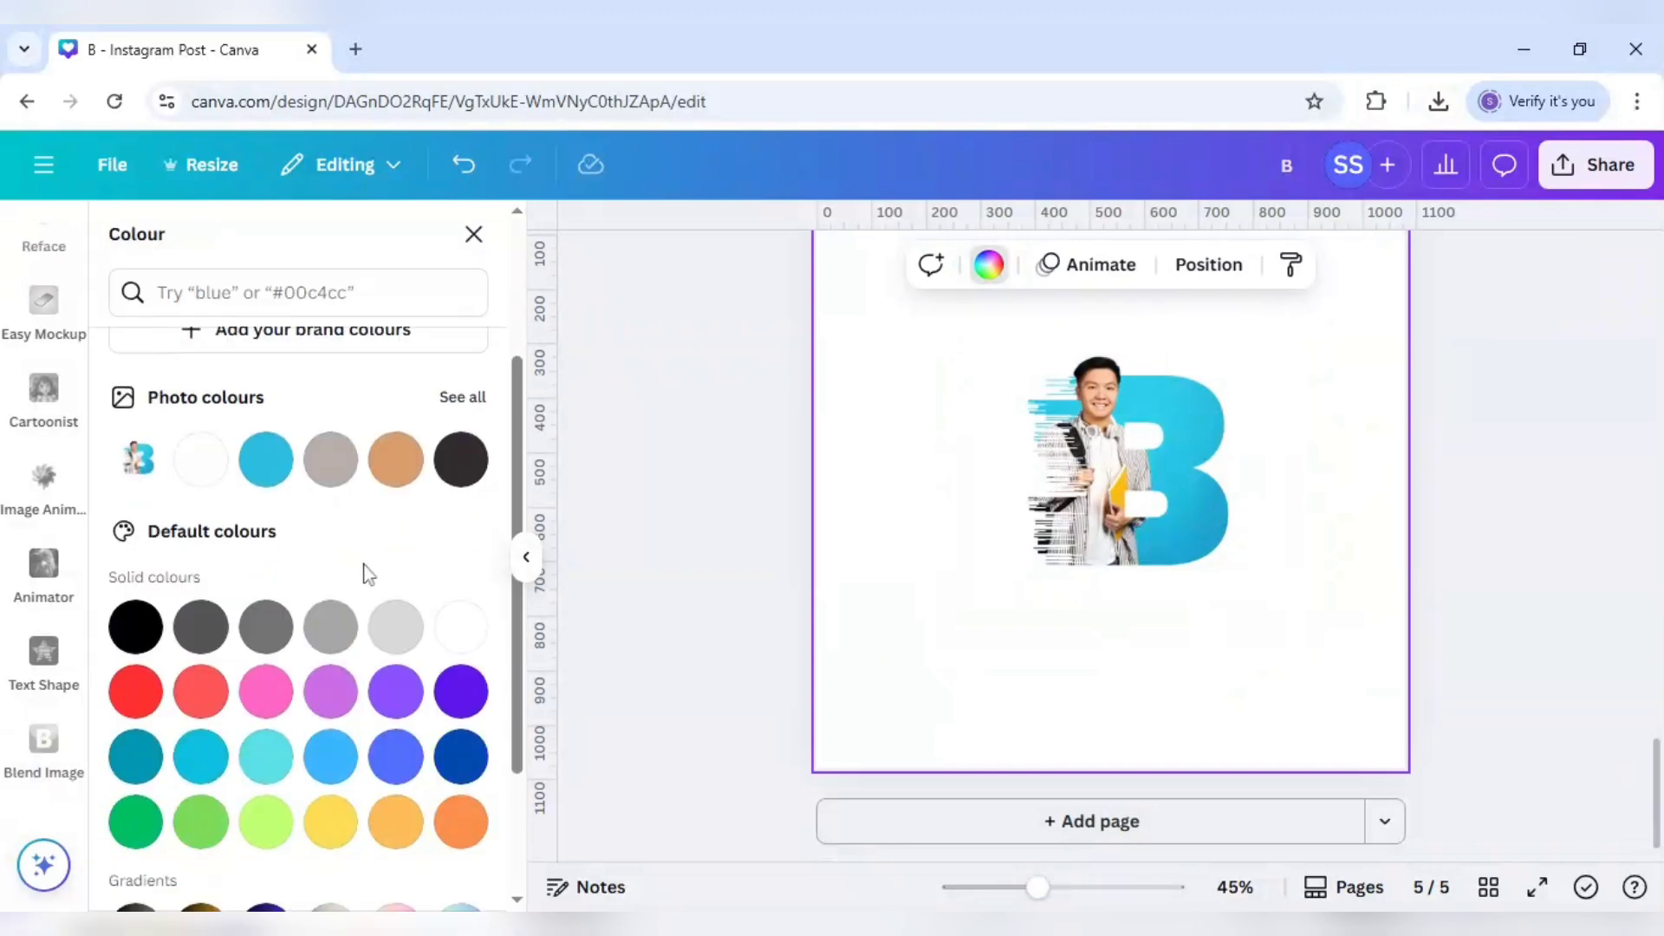
{"action": "left_click", "coordinate": [265, 444]}
{"action": "scroll", "coordinate": [933, 583], "scroll_direction": "up", "scroll_amount": 2}
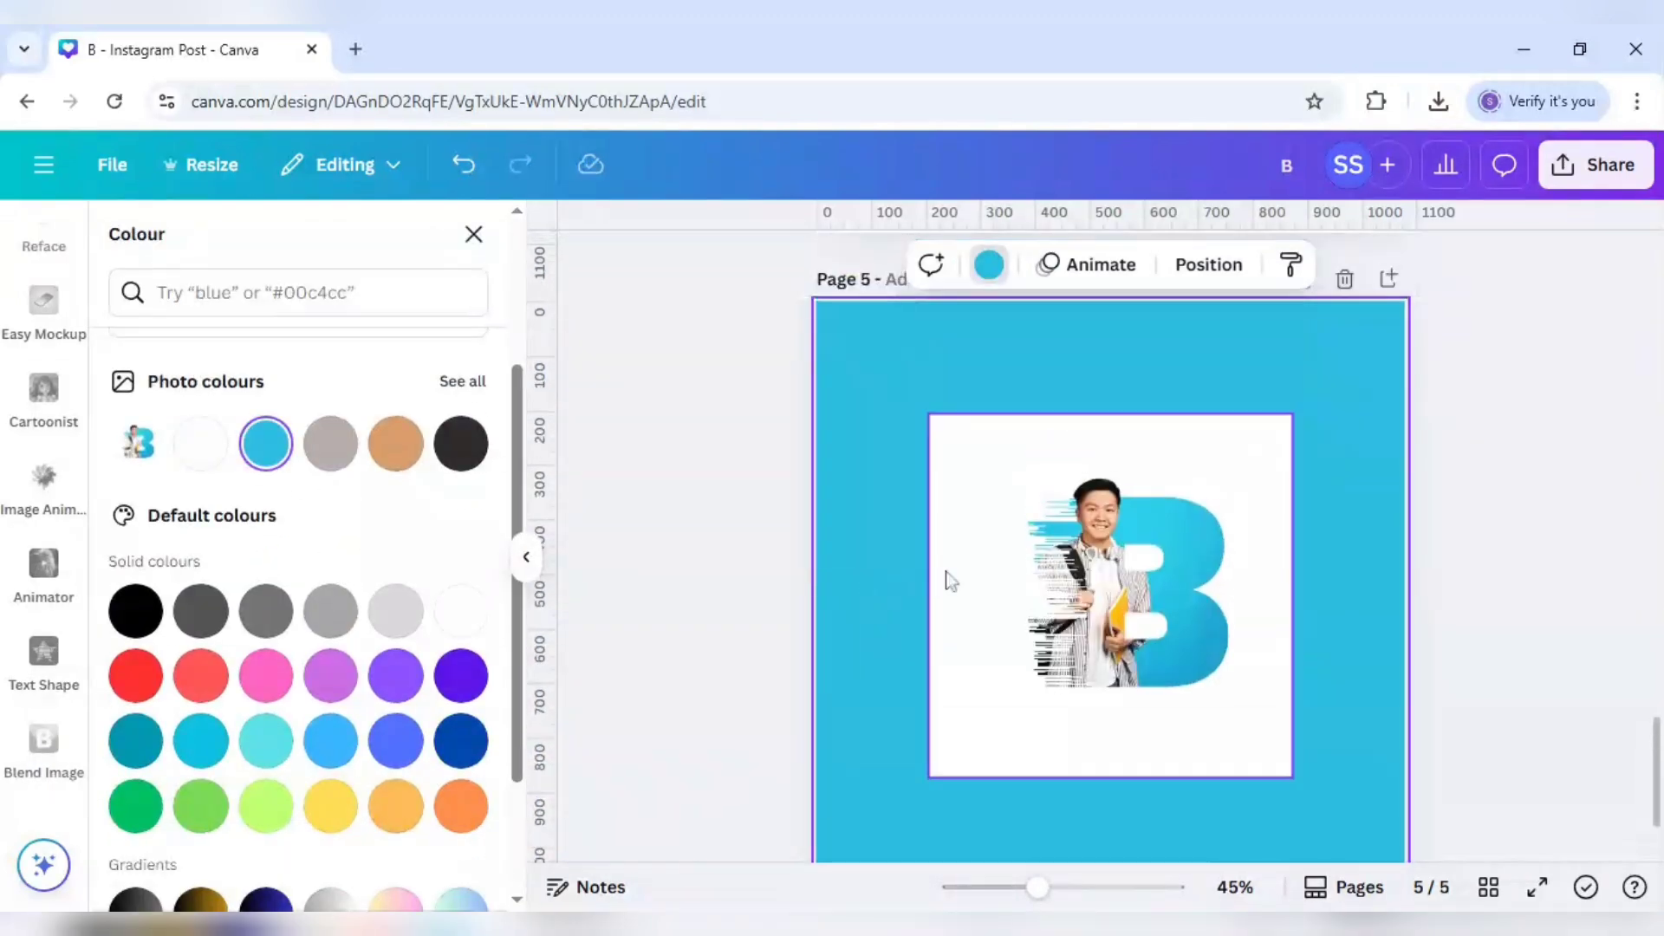
{"action": "left_click", "coordinate": [960, 586]}
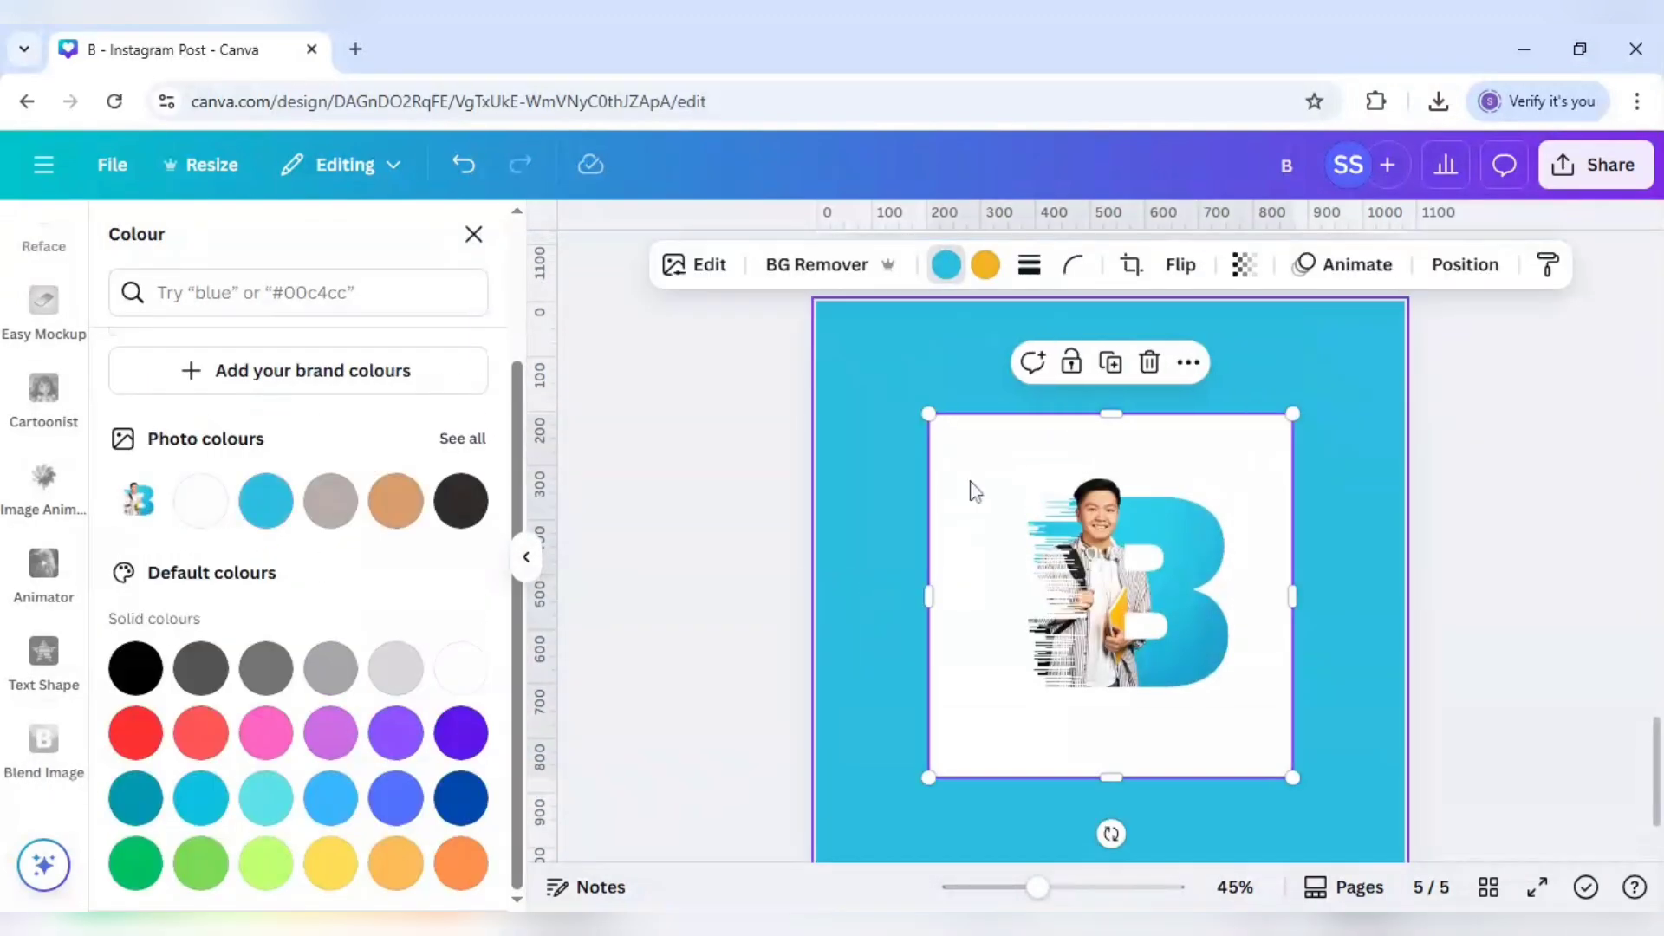
{"action": "left_click", "coordinate": [806, 276]}
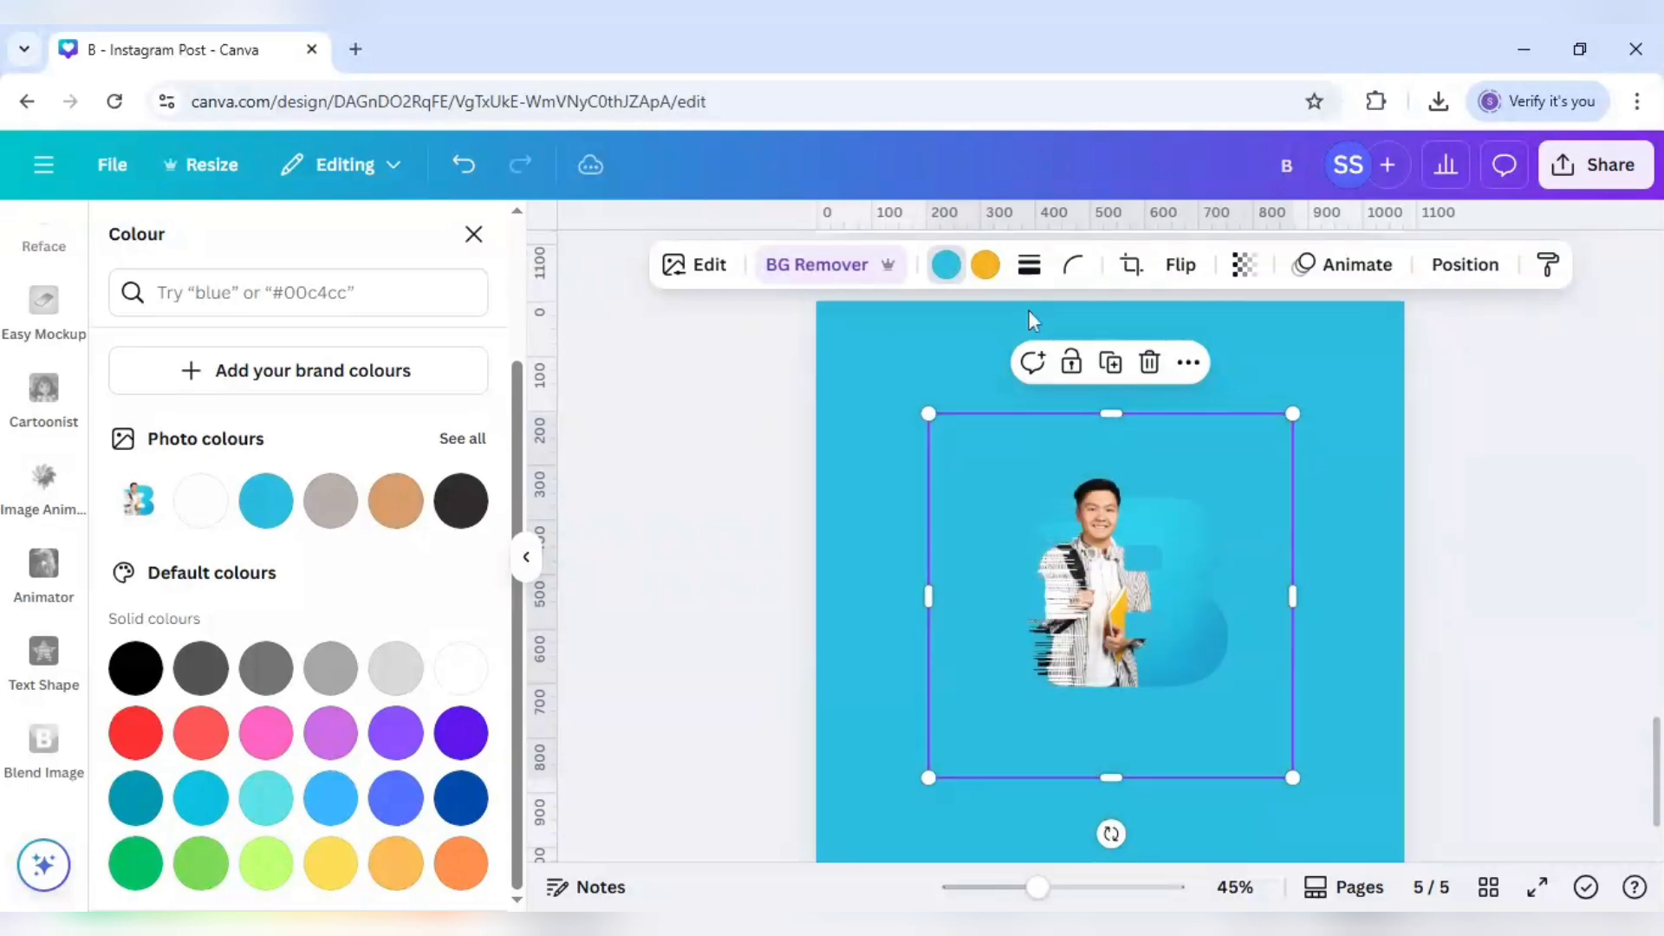
Undo a purple recolour of the B and make the page background purple instead
{"action": "left_click", "coordinate": [473, 744]}
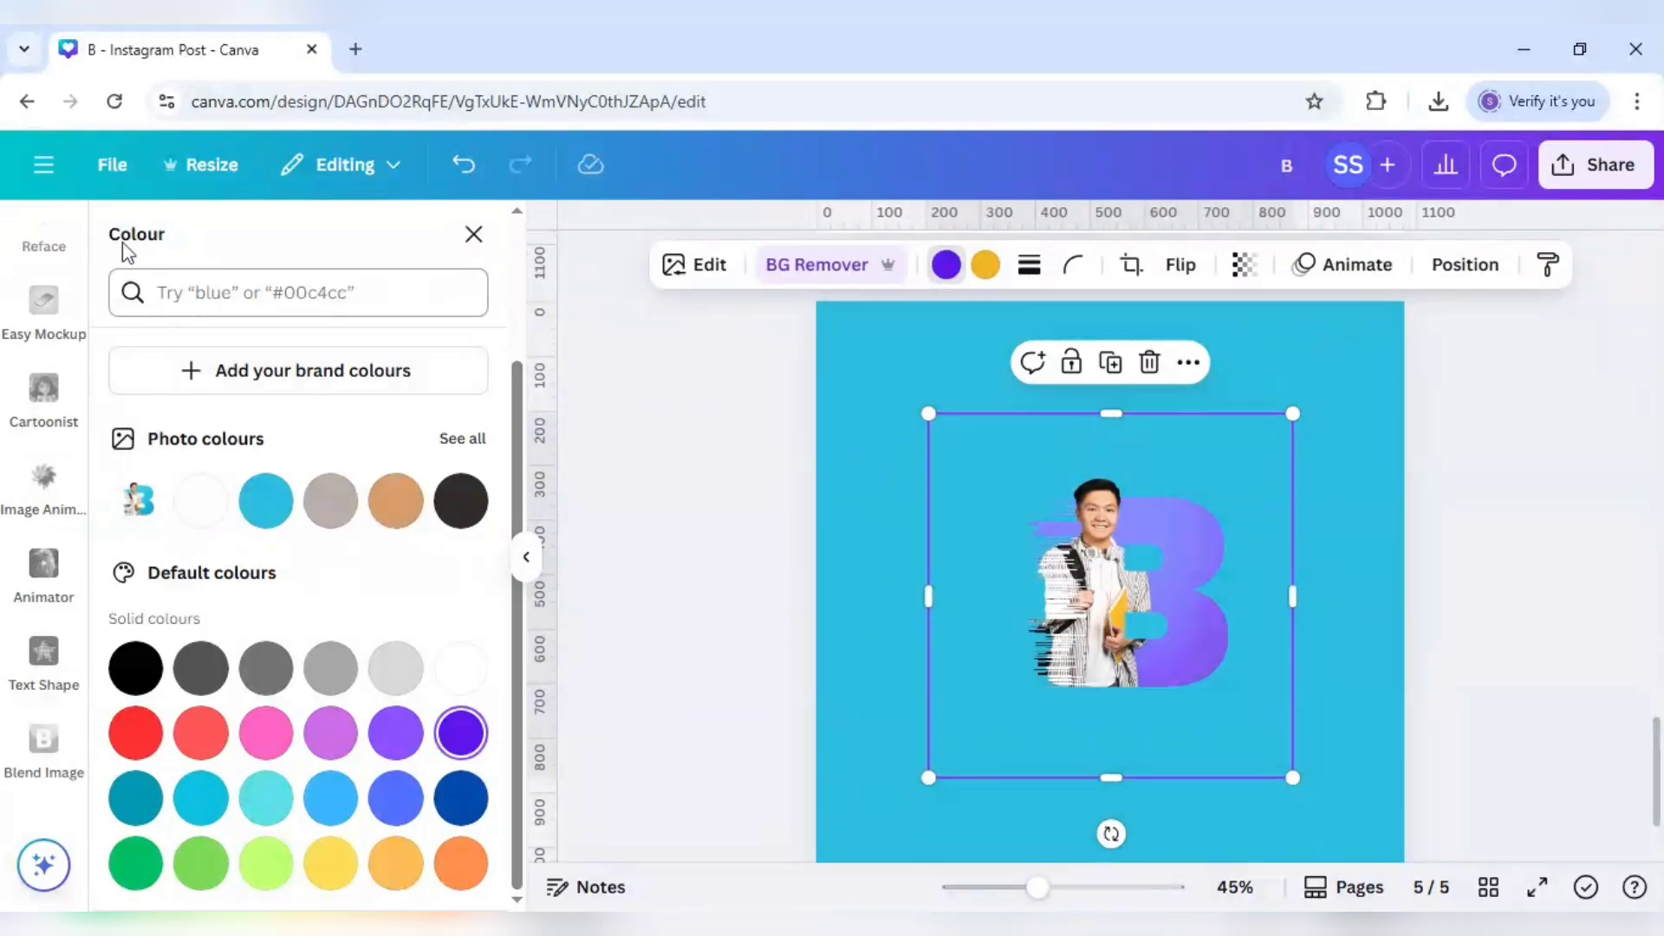
{"action": "left_click", "coordinate": [450, 167]}
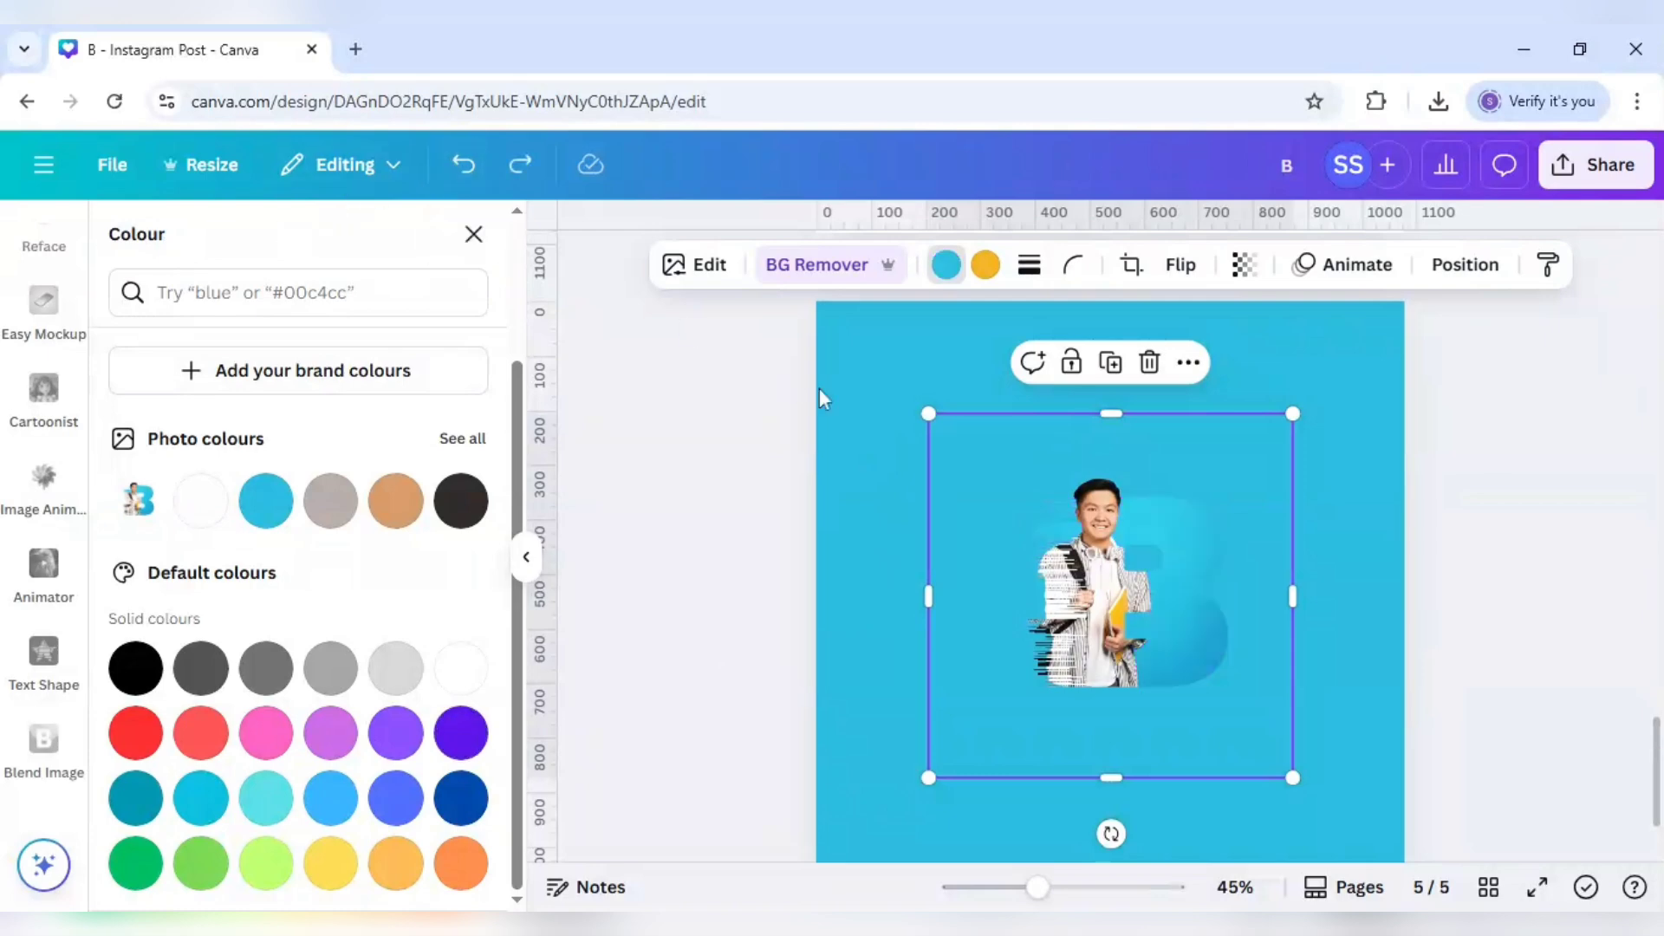
{"action": "left_click", "coordinate": [866, 413]}
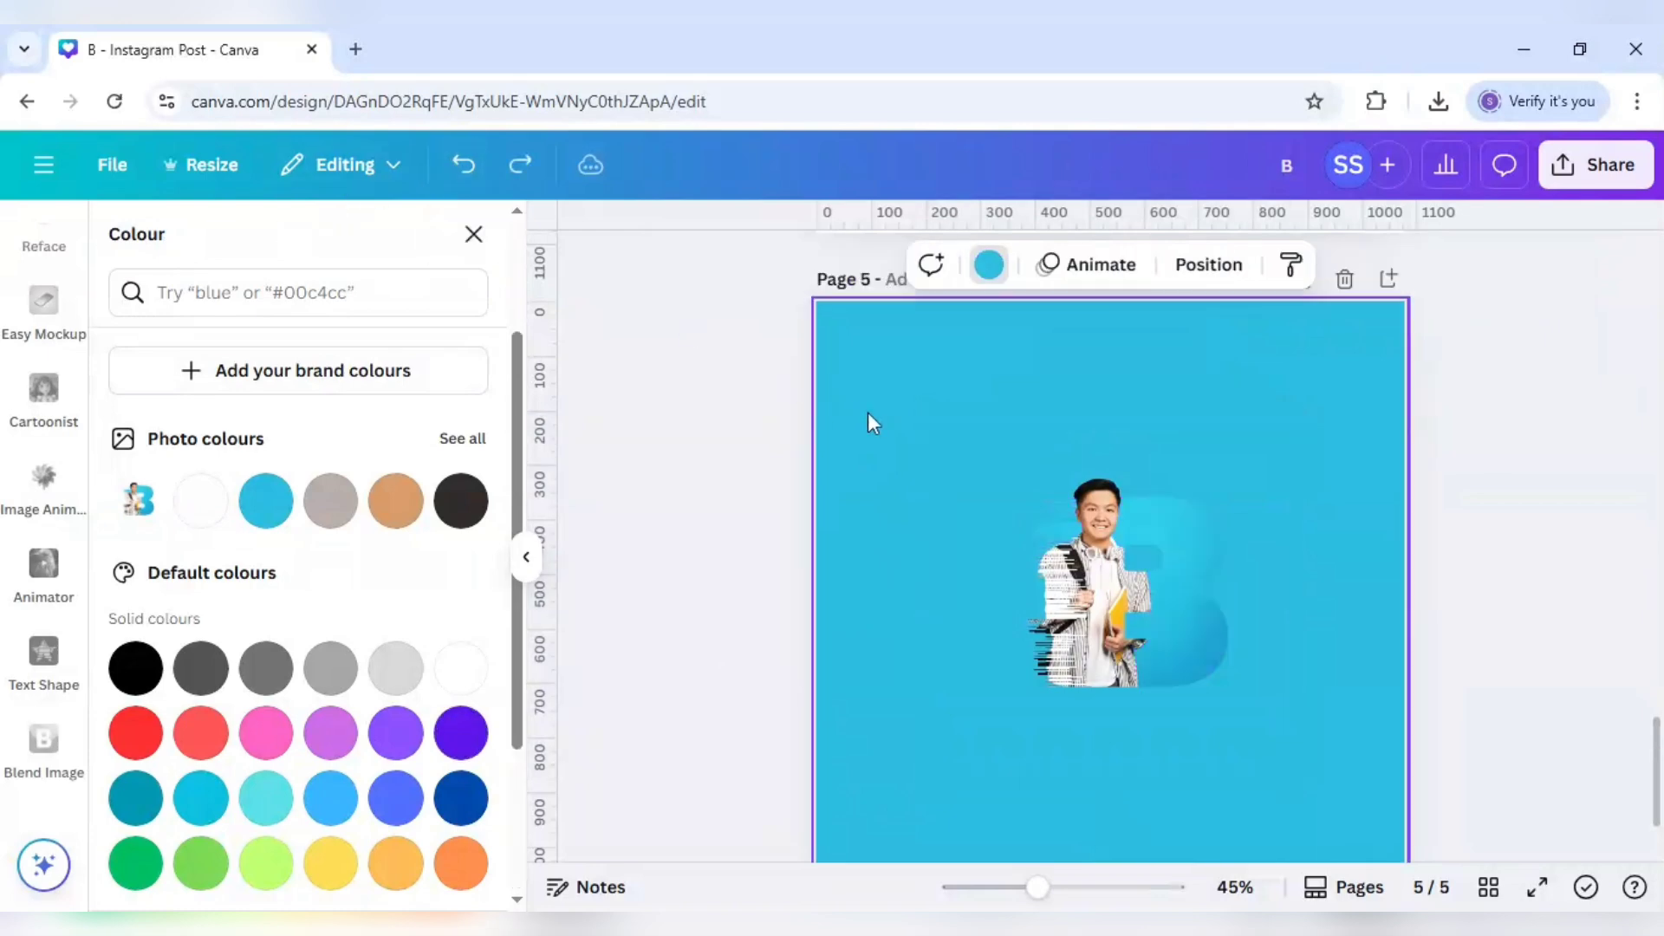
{"action": "left_click", "coordinate": [459, 741]}
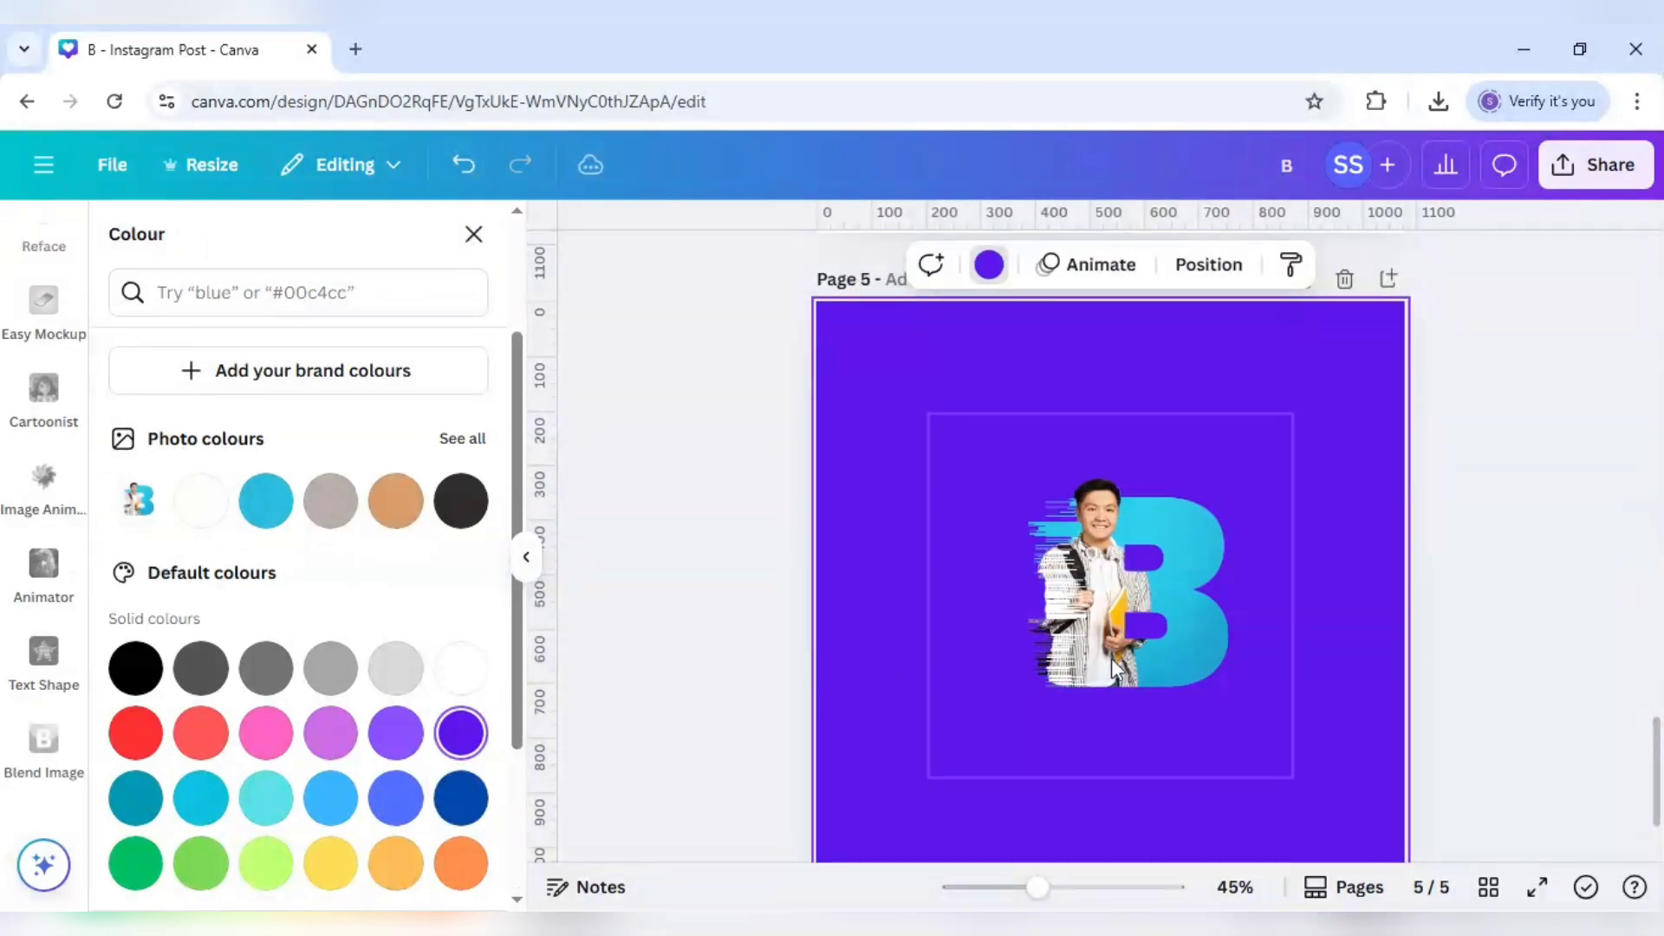